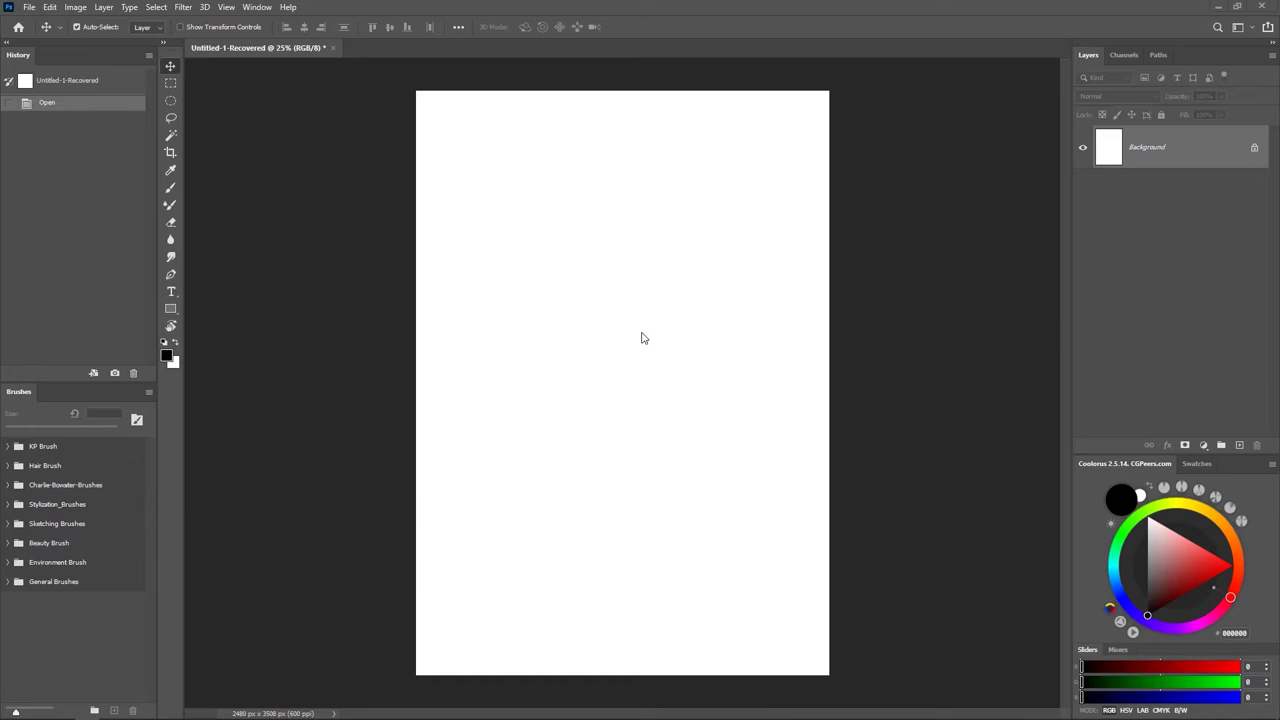
Review the image size with its width and height shown in pixels, check the resolution, and accept the settings
click(76, 10)
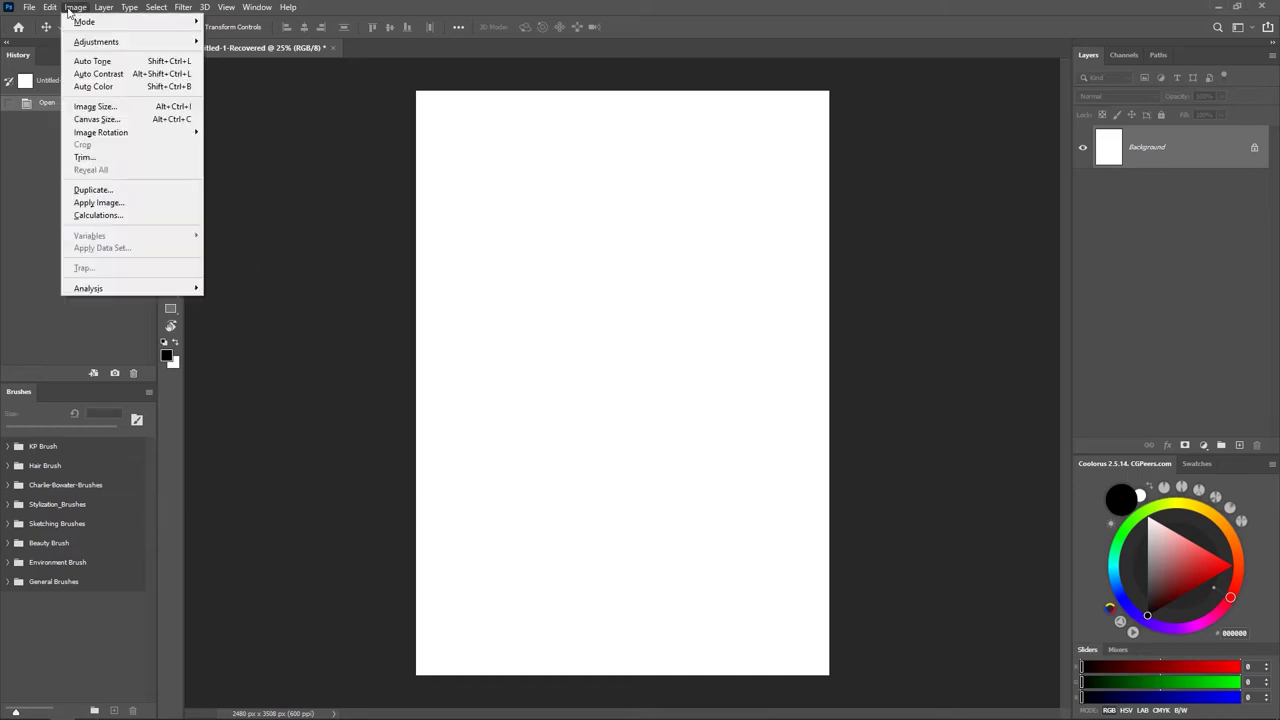
click(96, 107)
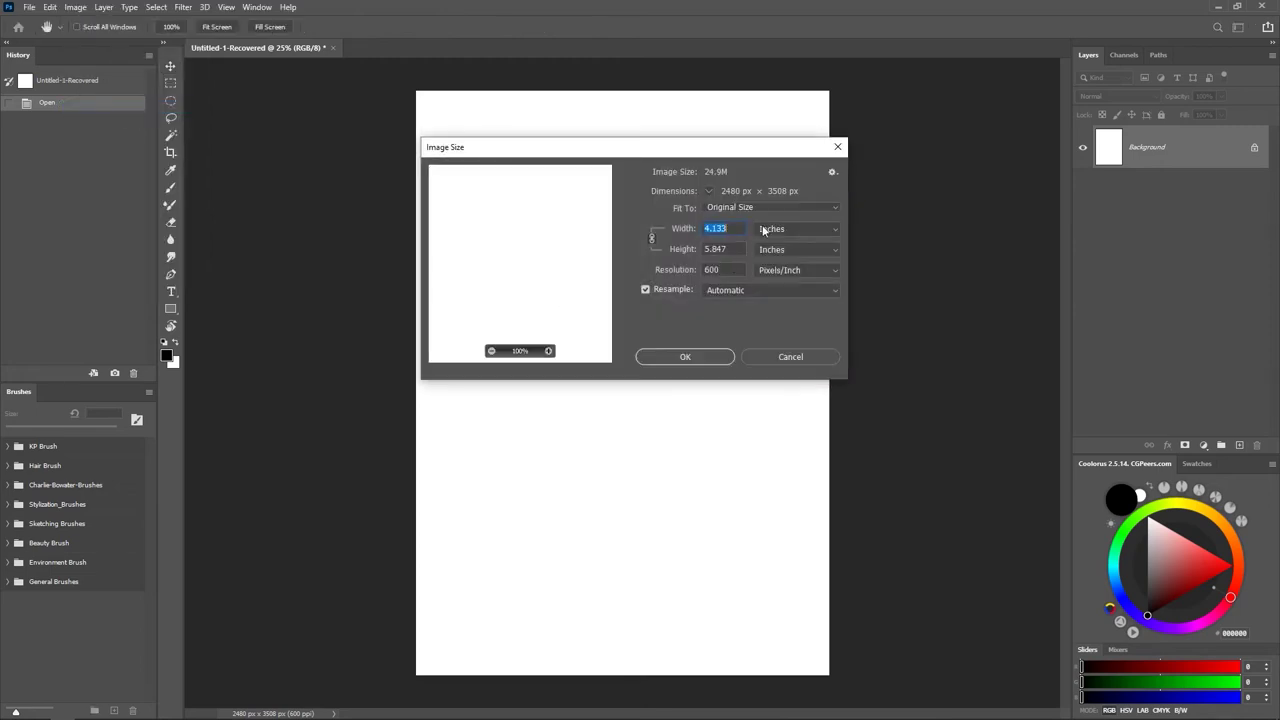
drag(730, 157, 643, 174)
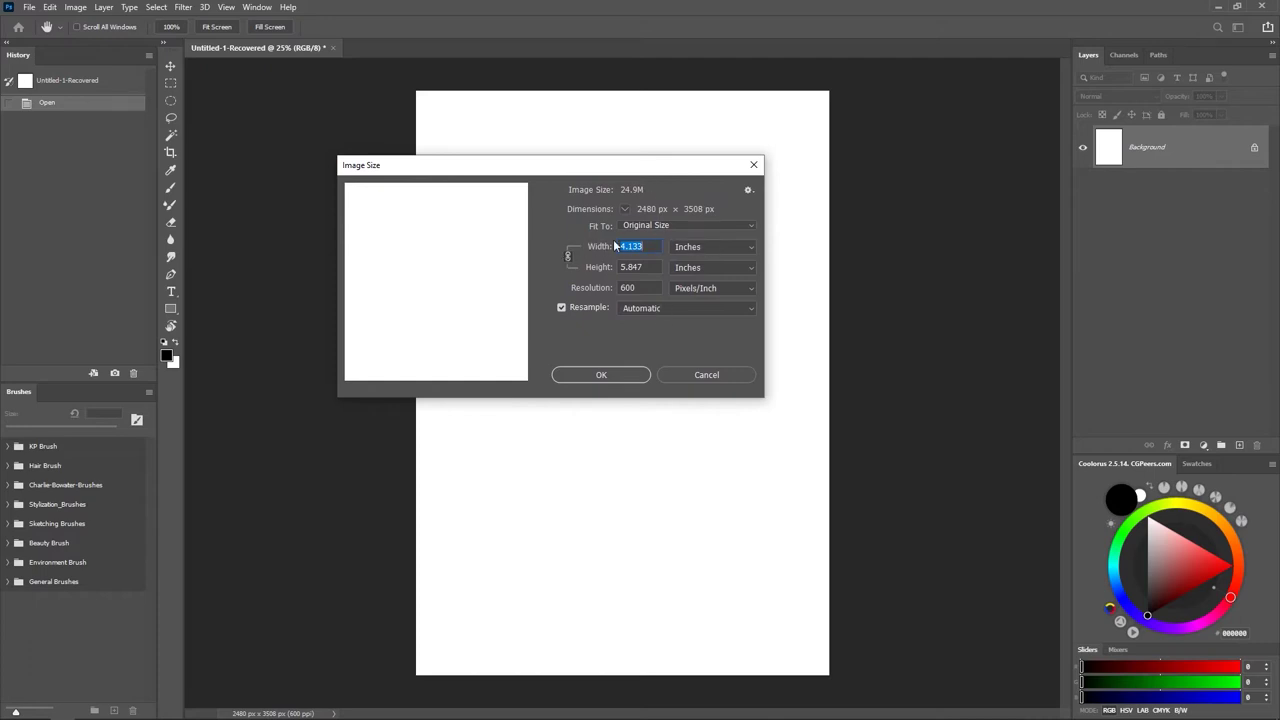
click(746, 248)
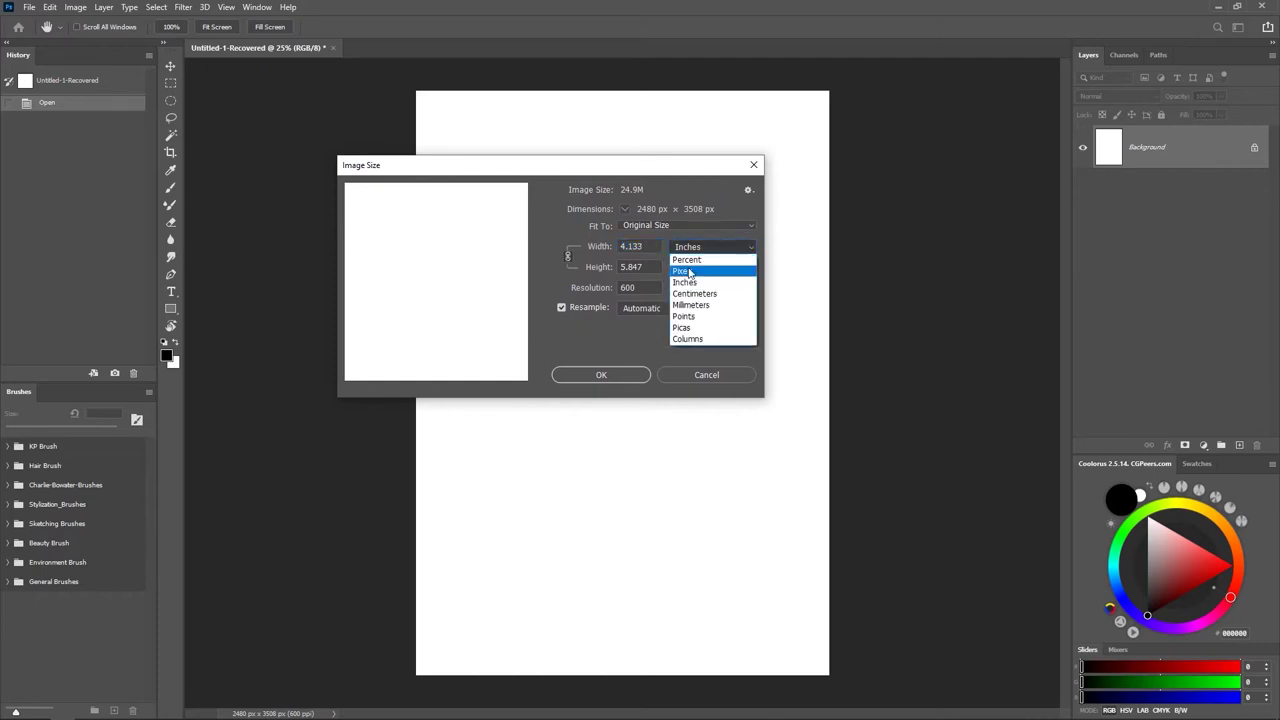
click(685, 270)
double_click(651, 247)
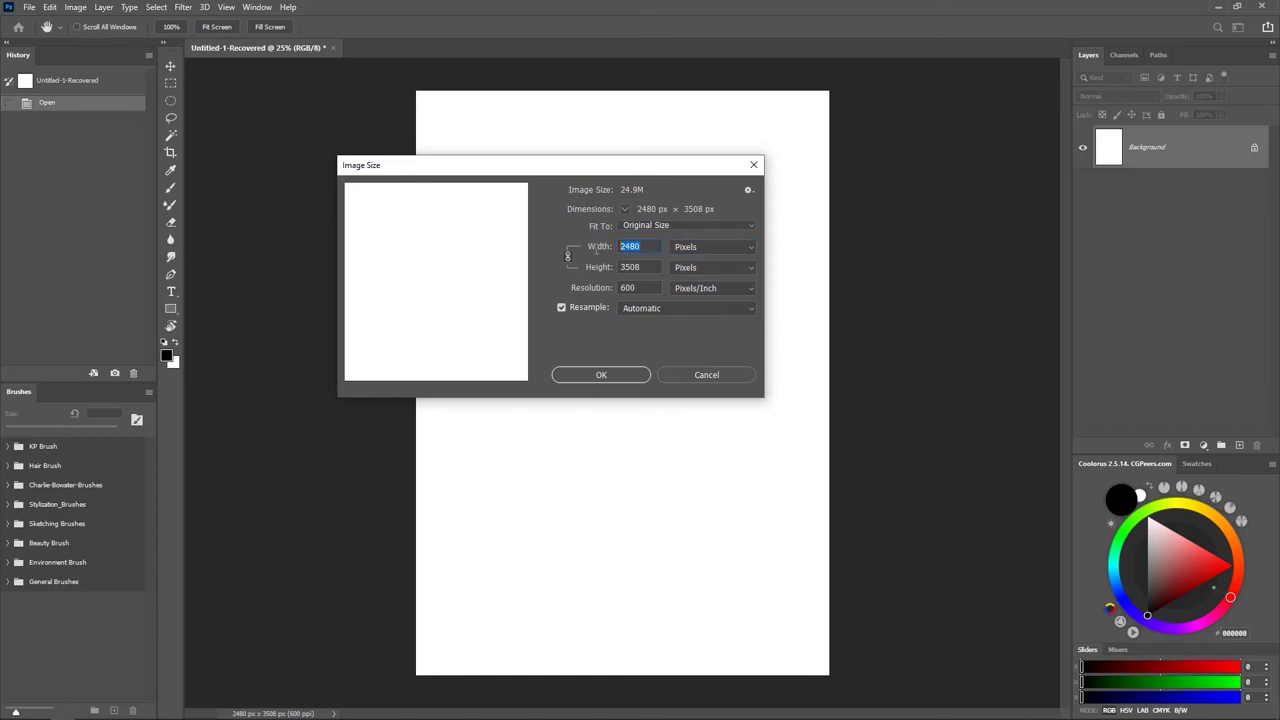
double_click(649, 289)
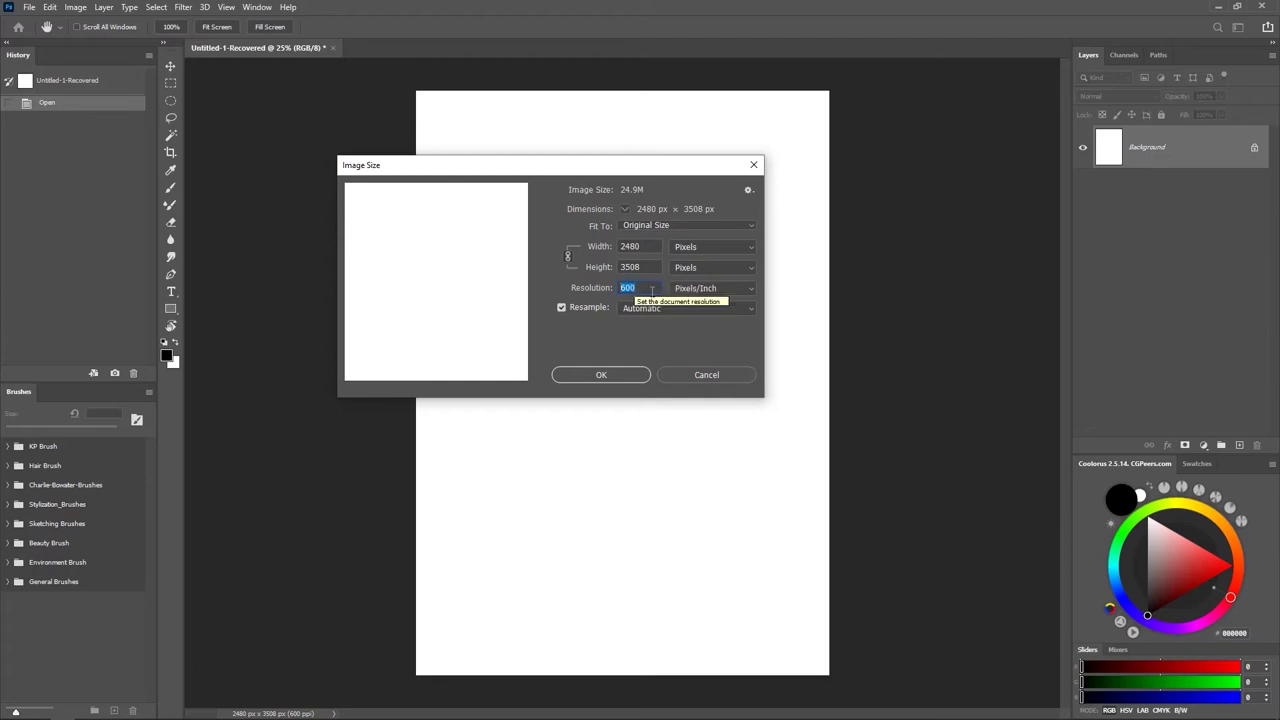
key(BackSpace)
key(ctrl+z)
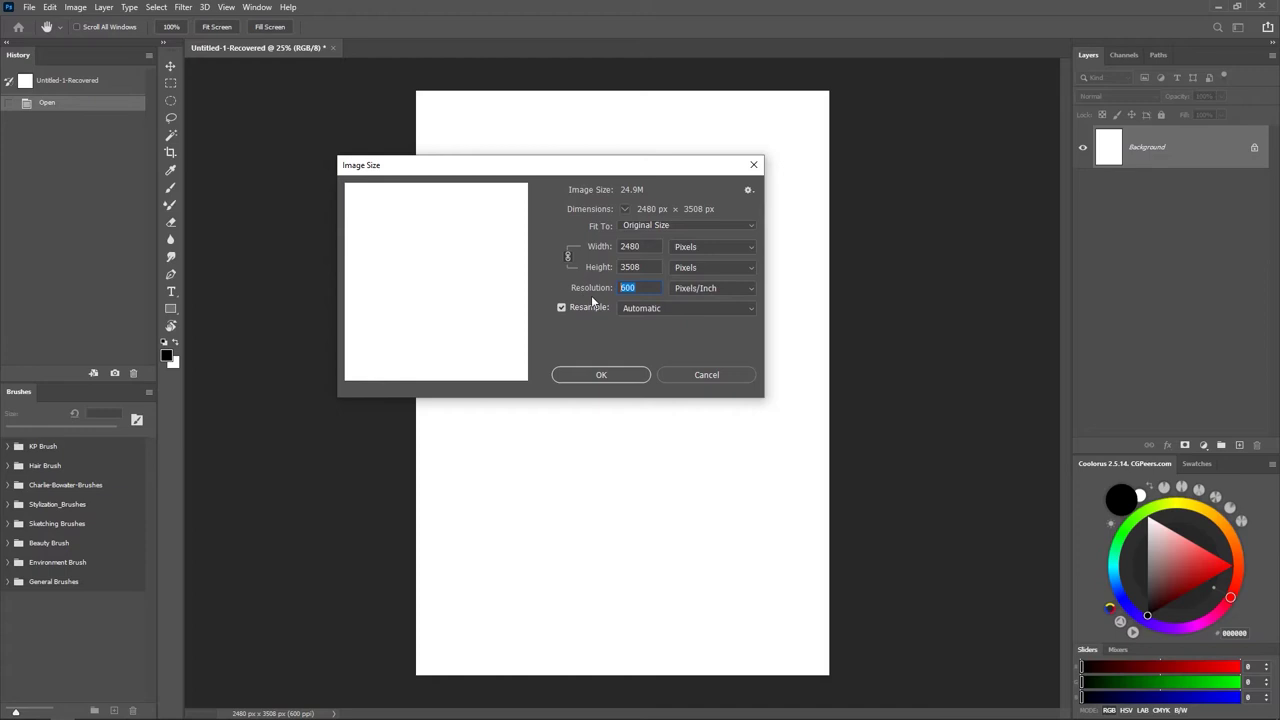
click(598, 374)
key(Return)
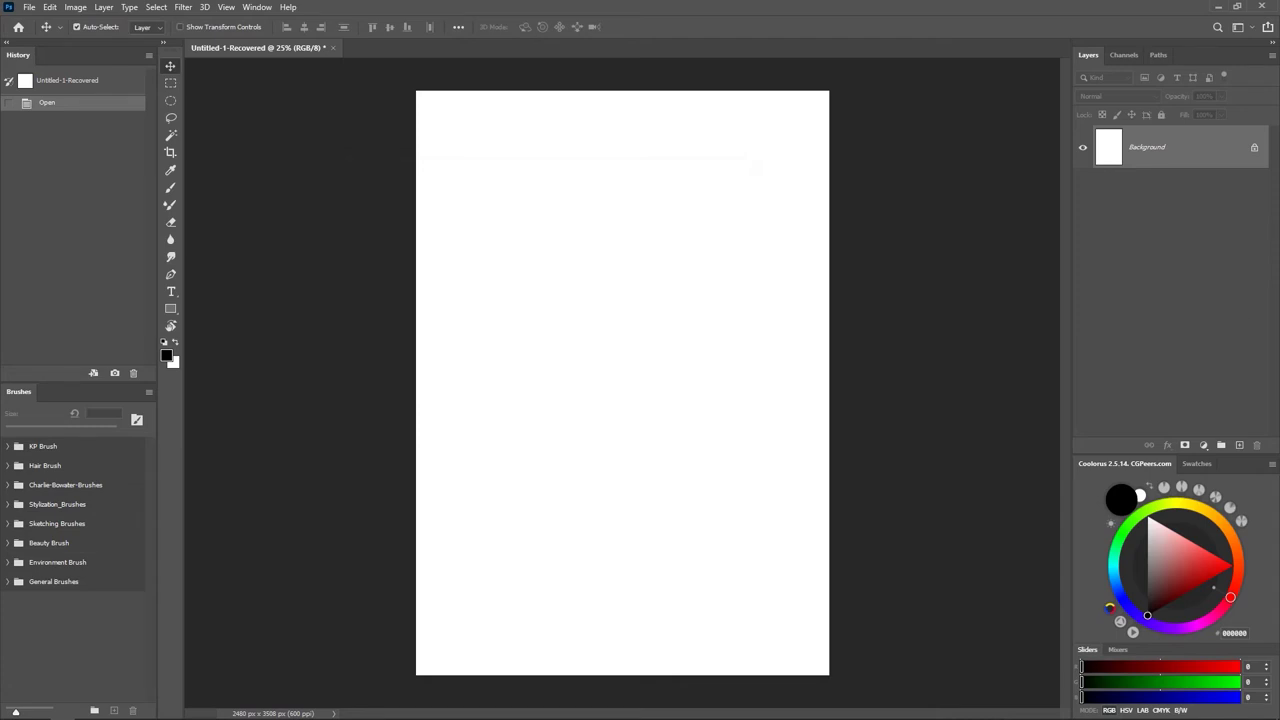
Browse the portrait photos in the REF3 Portrait folder in File Explorer for a reference image
drag(1279, 137, 543, 115)
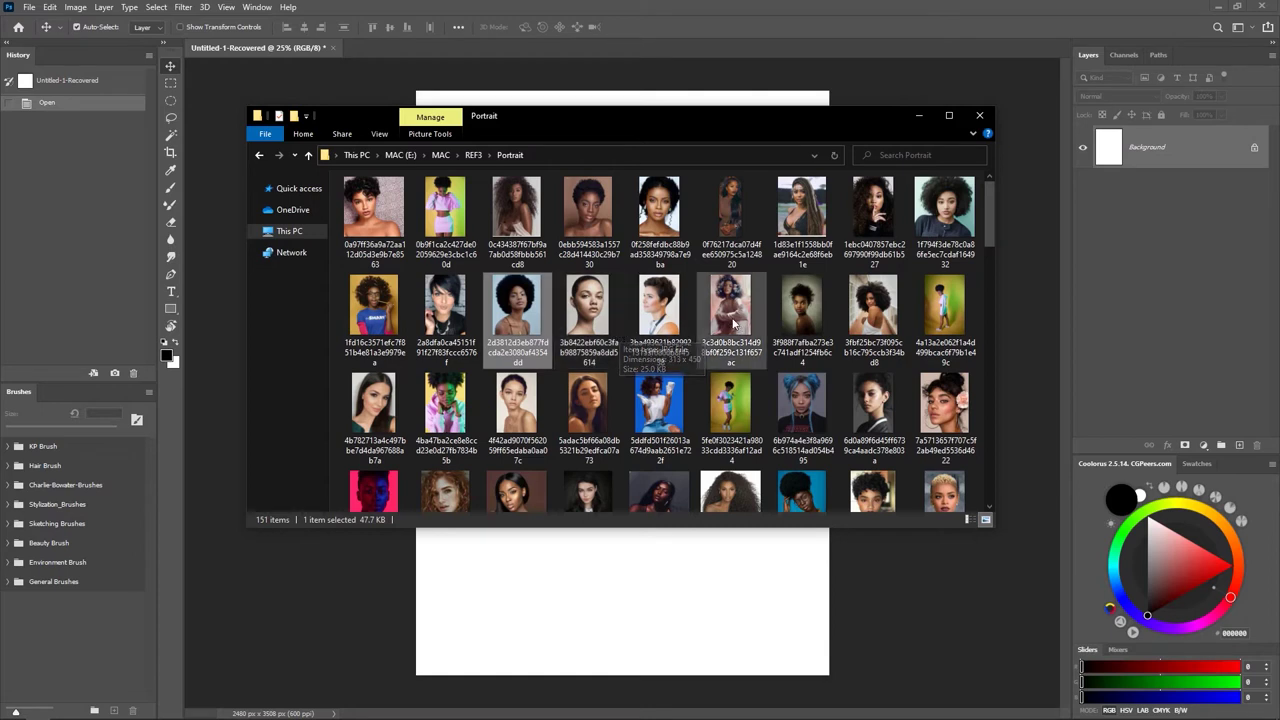
scroll(728, 320, down, 5)
scroll(728, 320, up, 6)
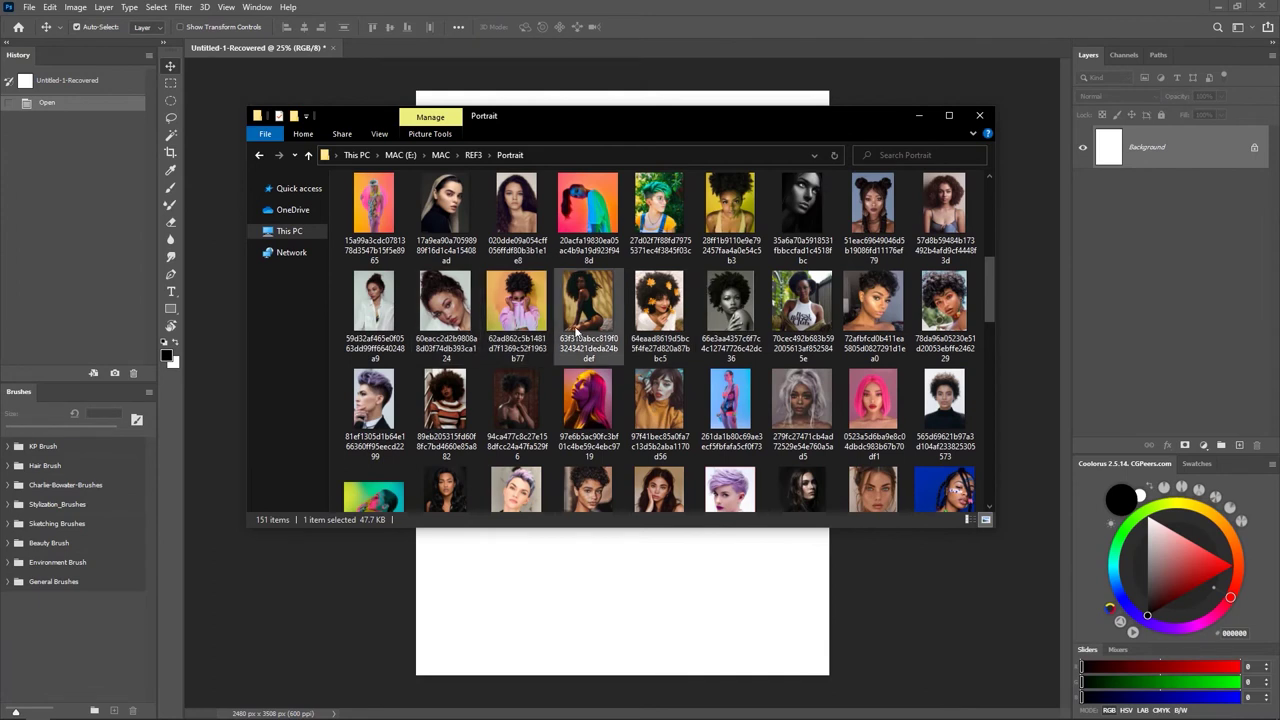
scroll(600, 360, up, 4)
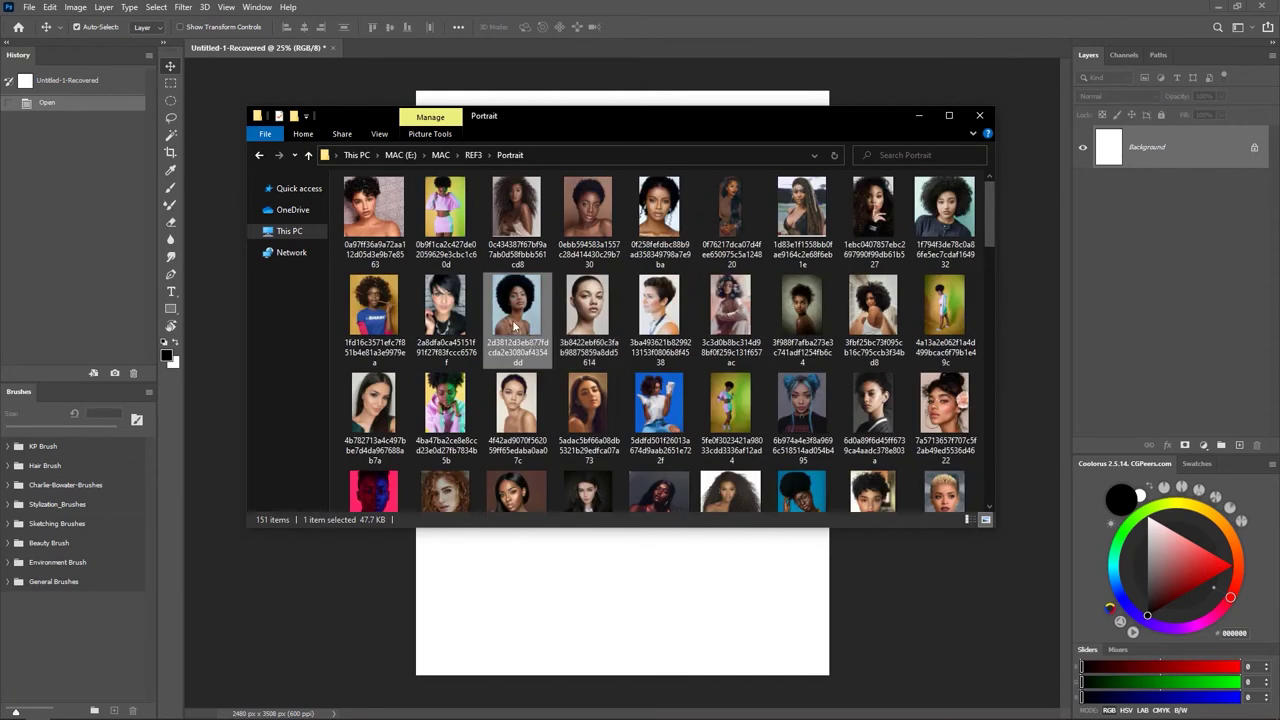
drag(522, 117, 1279, 130)
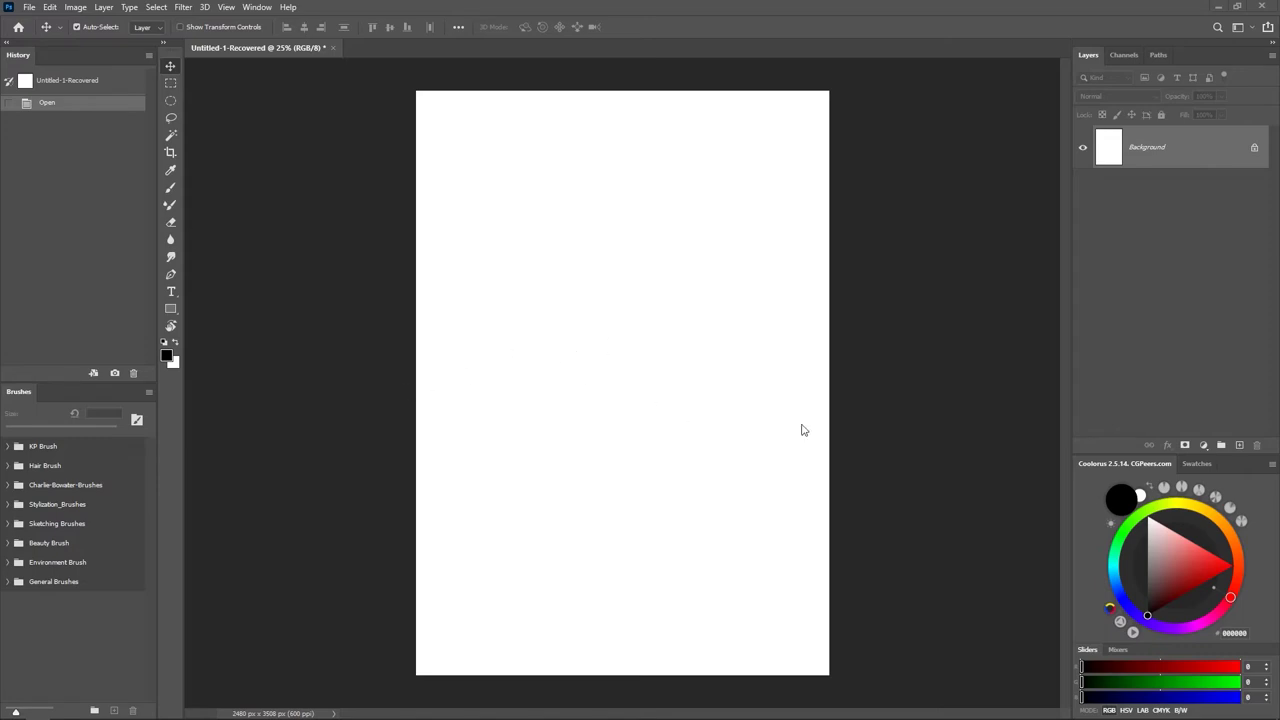
Add the afro portrait 2d3812d3eb877fdcda2e3080af4354dd from the REF3 Portrait folder as a local image in the background reference viewer
mouse_move(1129, 711)
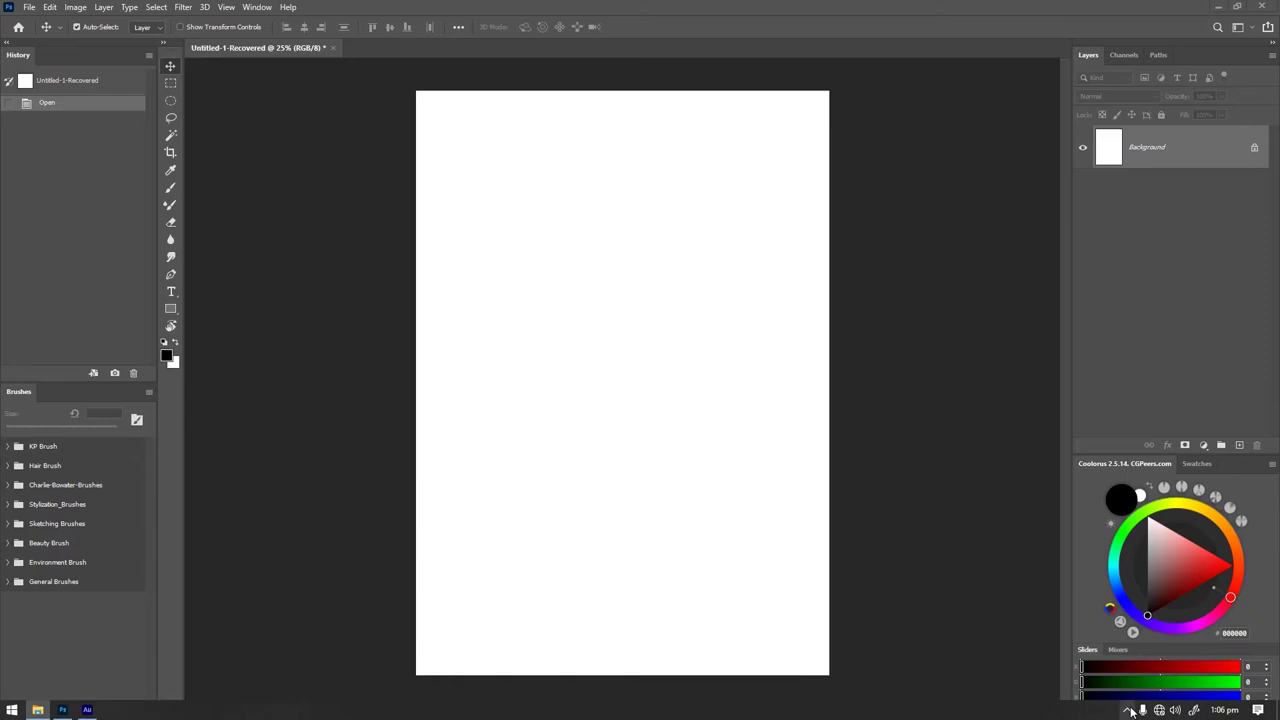
click(1130, 710)
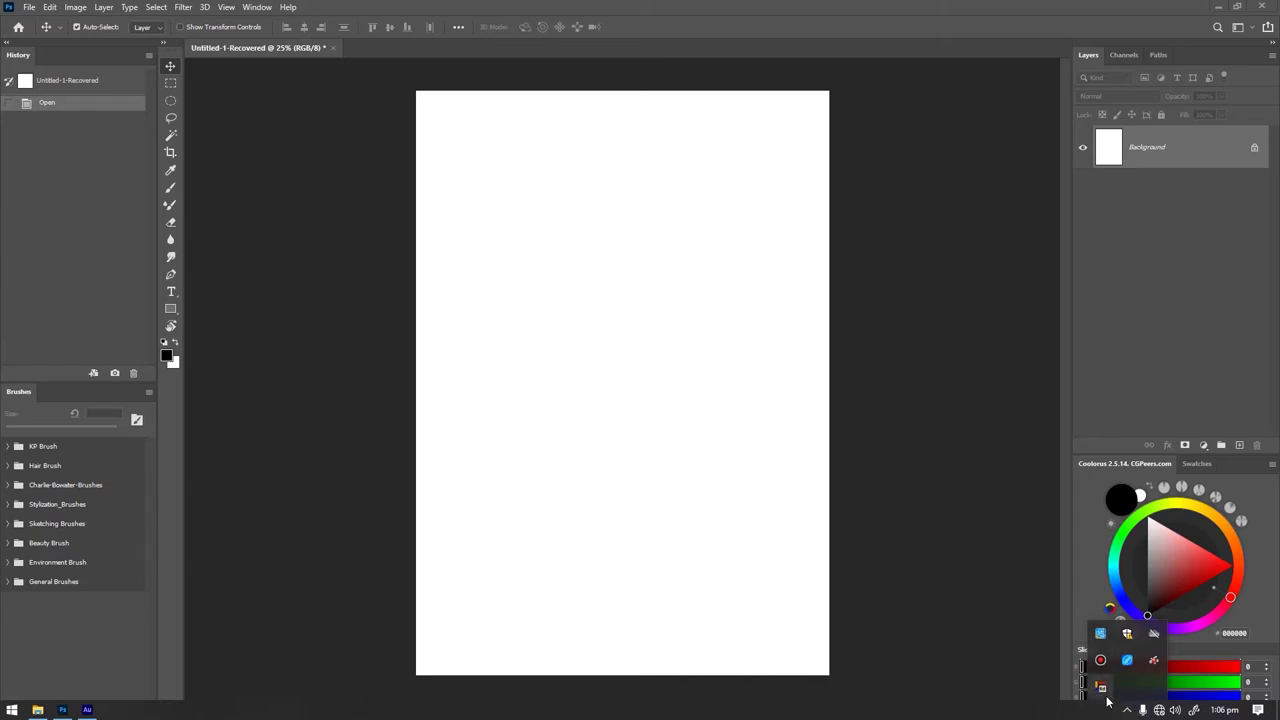
click(1128, 711)
click(1128, 711)
right_click(1103, 690)
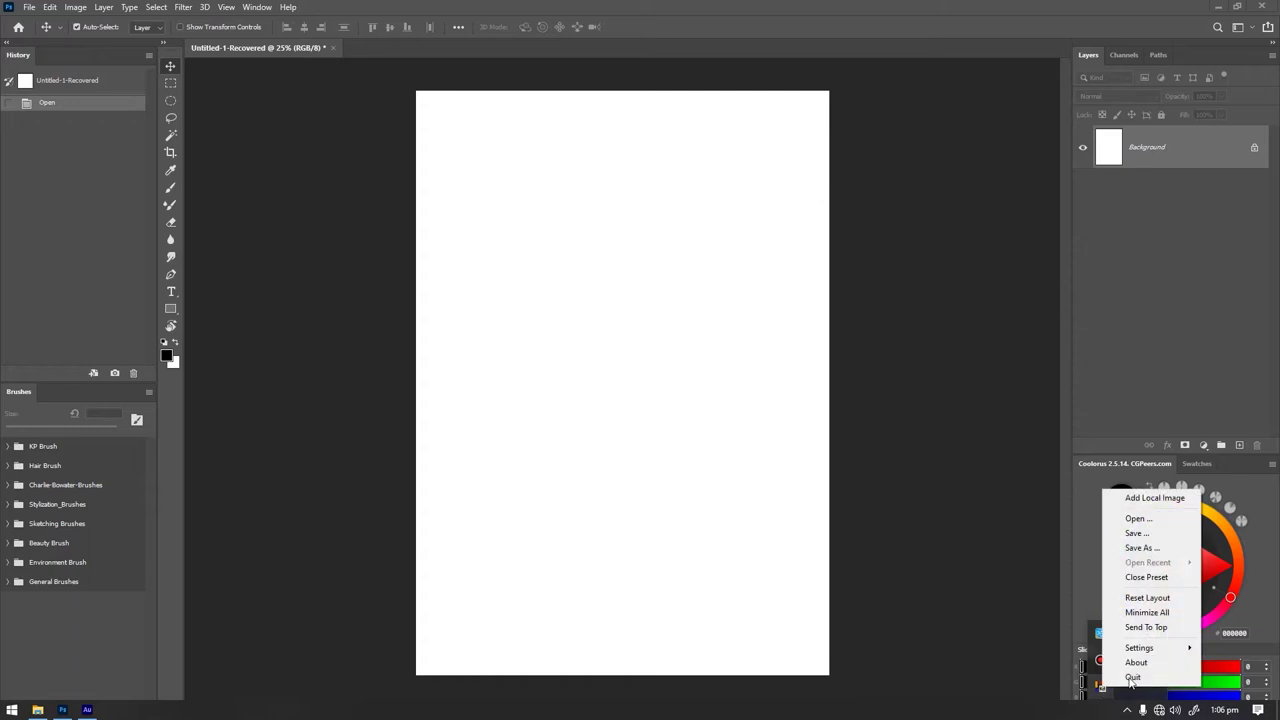
click(1145, 505)
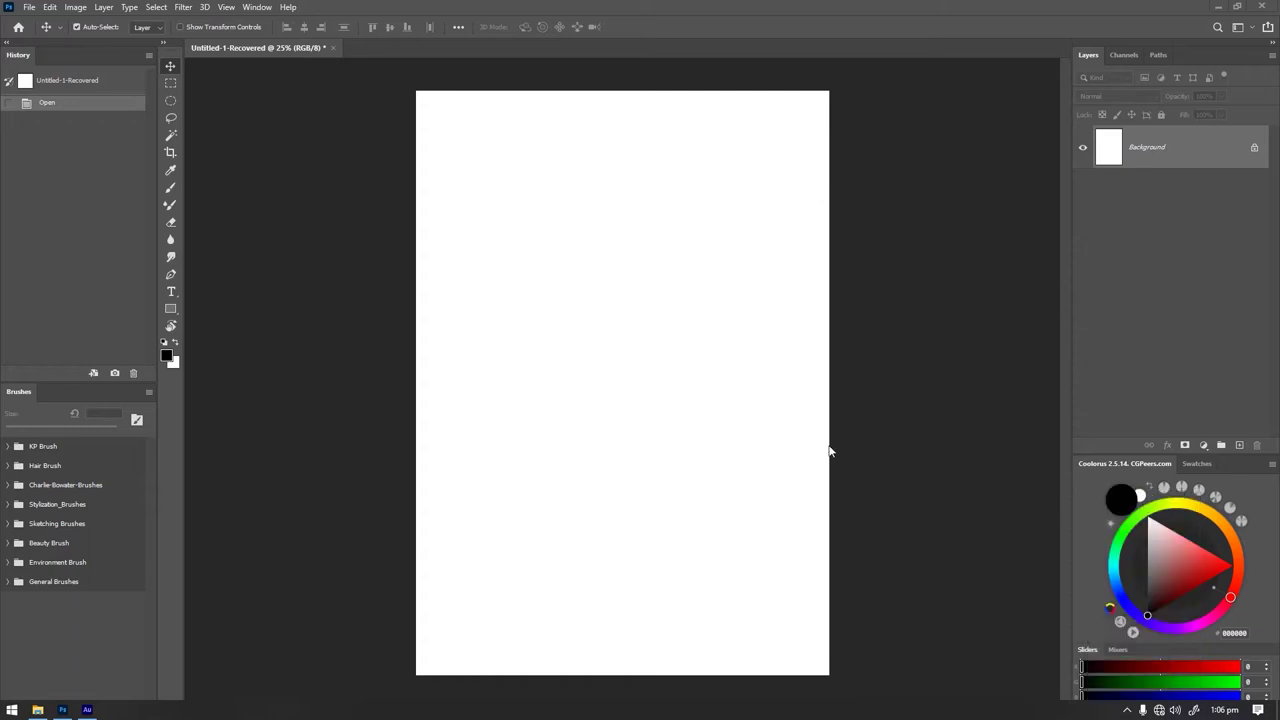
drag(644, 248, 615, 190)
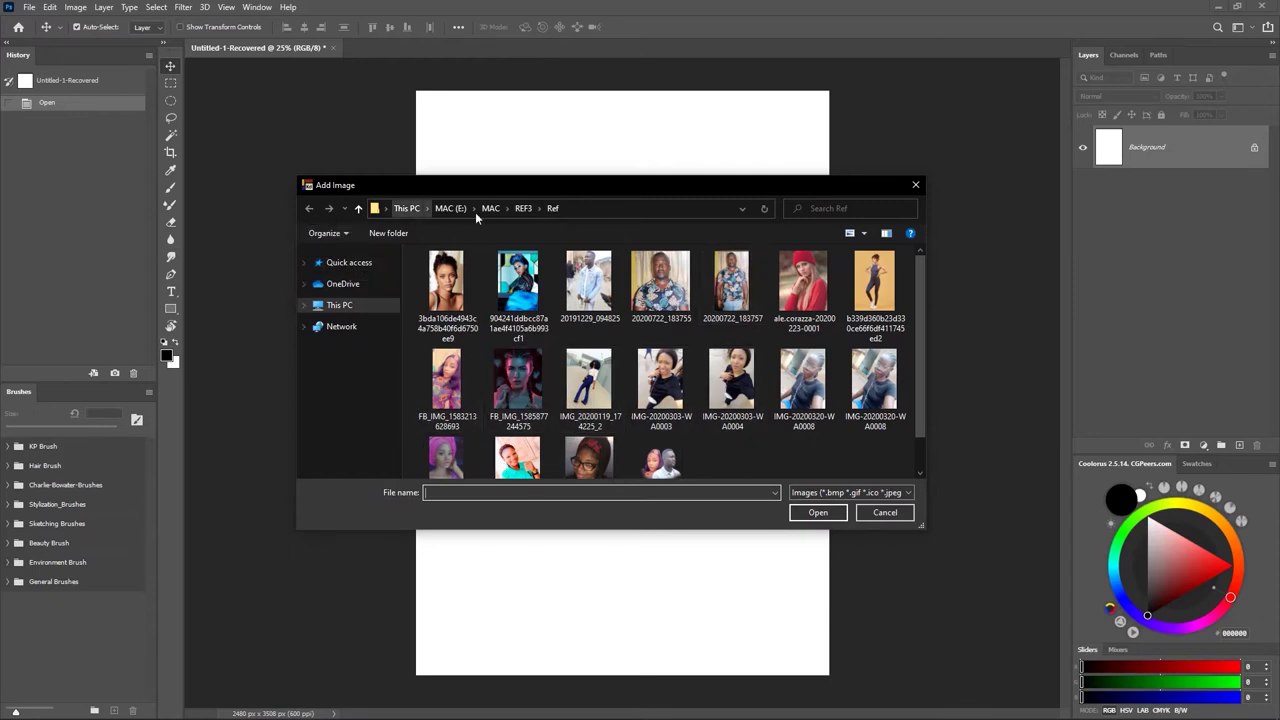
click(523, 208)
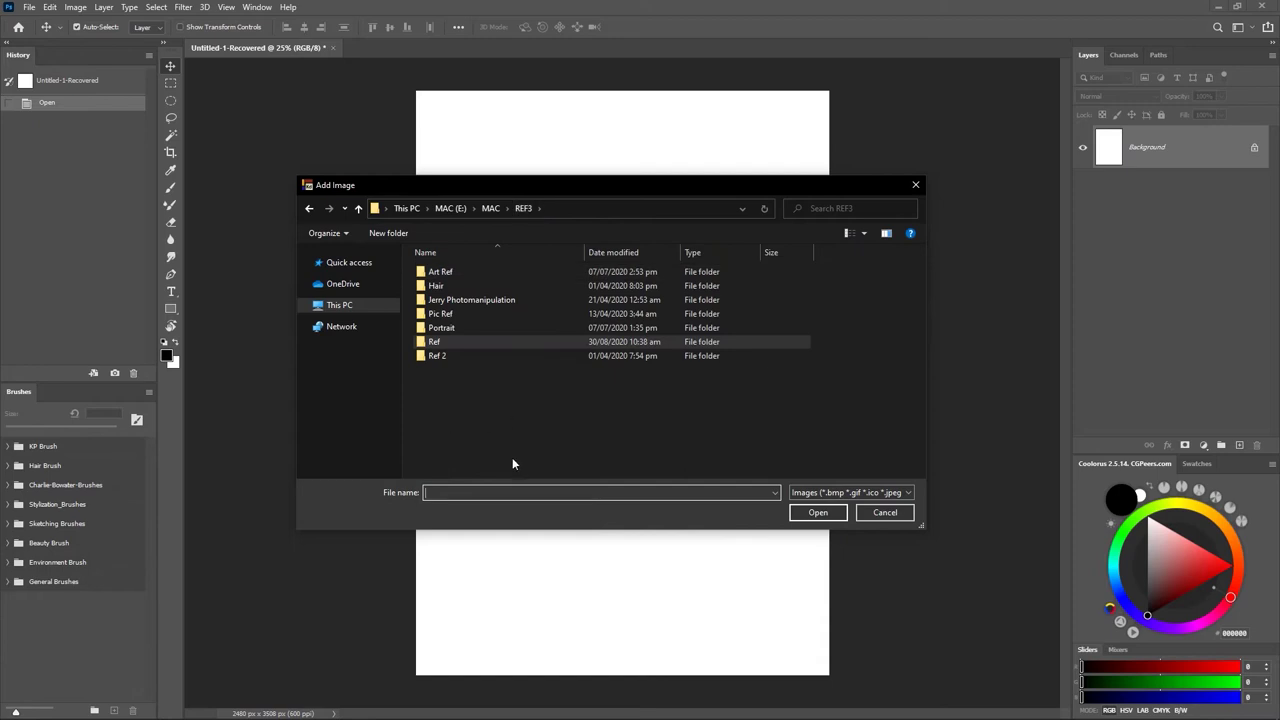
double_click(442, 328)
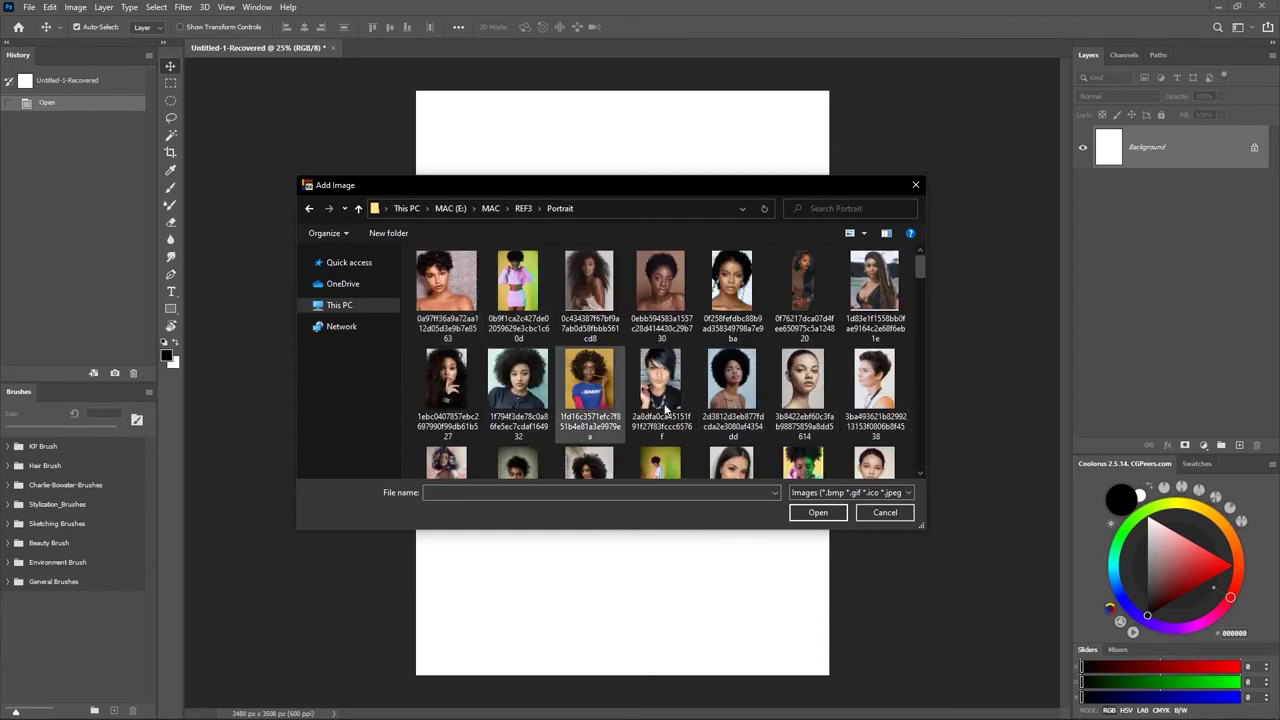
double_click(742, 388)
Enlarge the floating reference window, fit the photo to it, and place it over the canvas's upper-left corner
drag(363, 158, 382, 274)
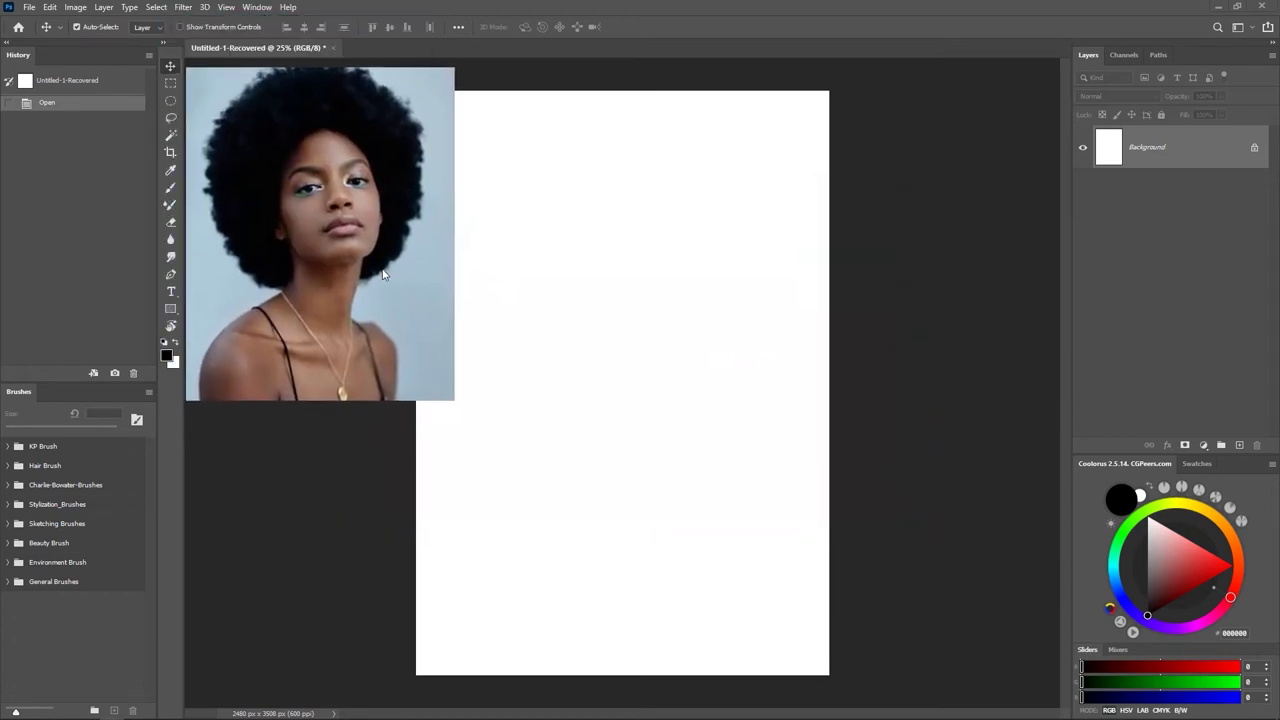
drag(452, 398, 540, 512)
right_click(350, 314)
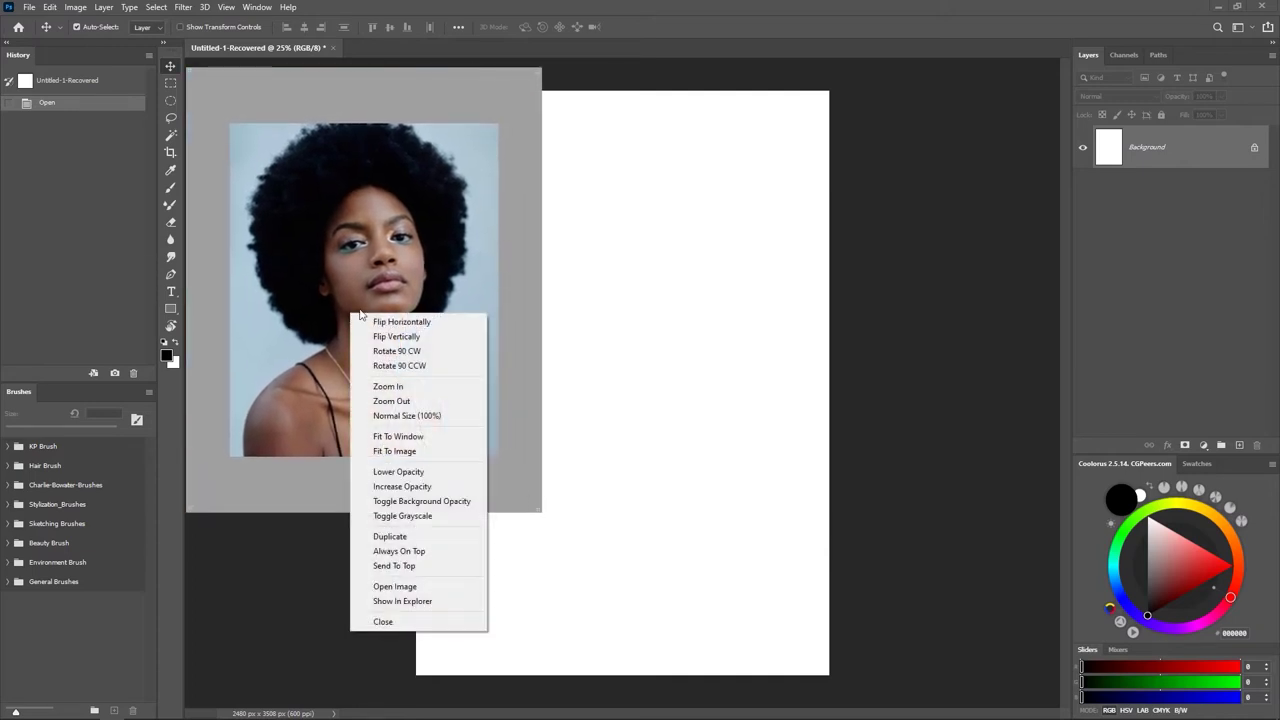
click(405, 440)
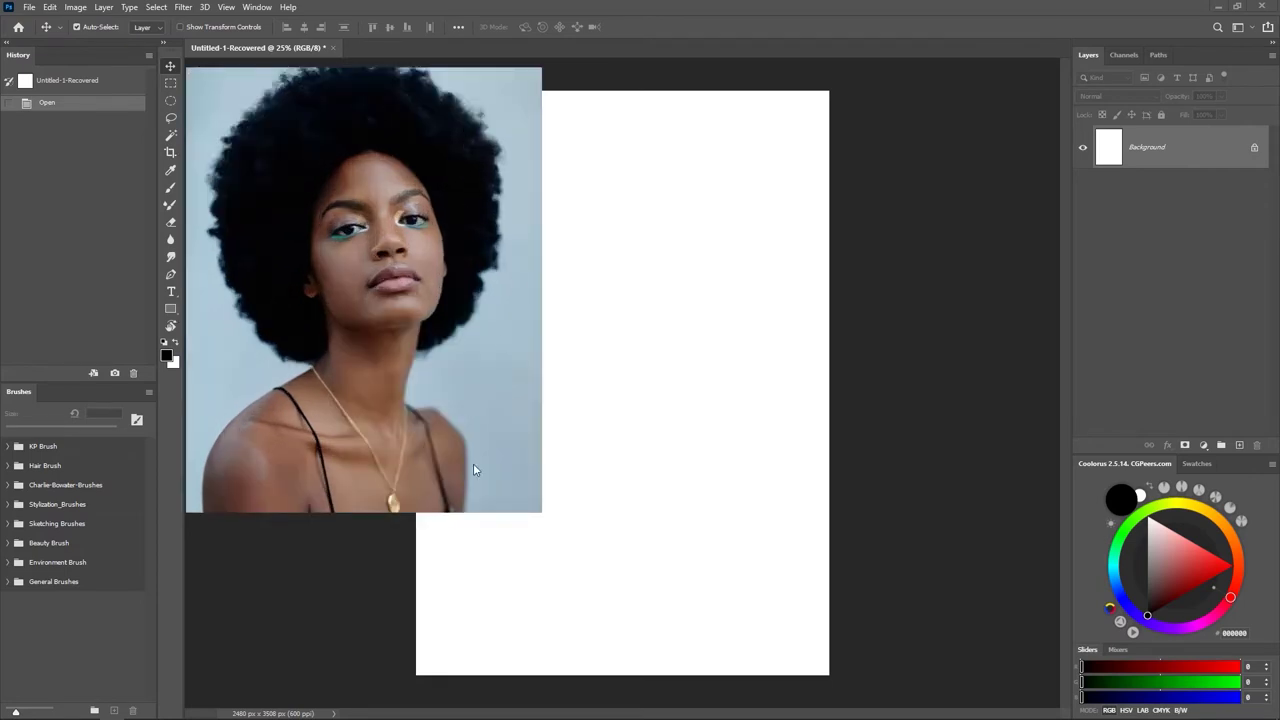
mouse_move(418, 236)
mouse_down()
mouse_move(441, 295)
mouse_move(408, 249)
mouse_up()
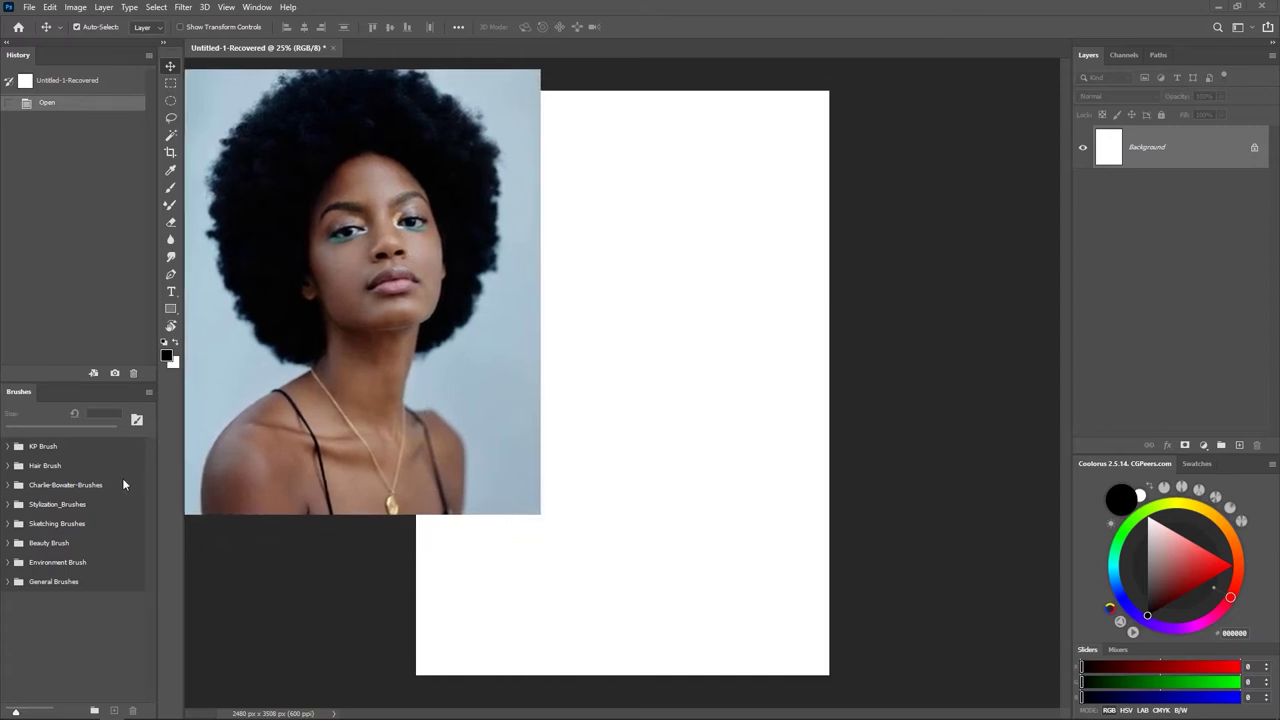
Bring the hidden reference photo back into view and set it to Always On Top
click(7, 448)
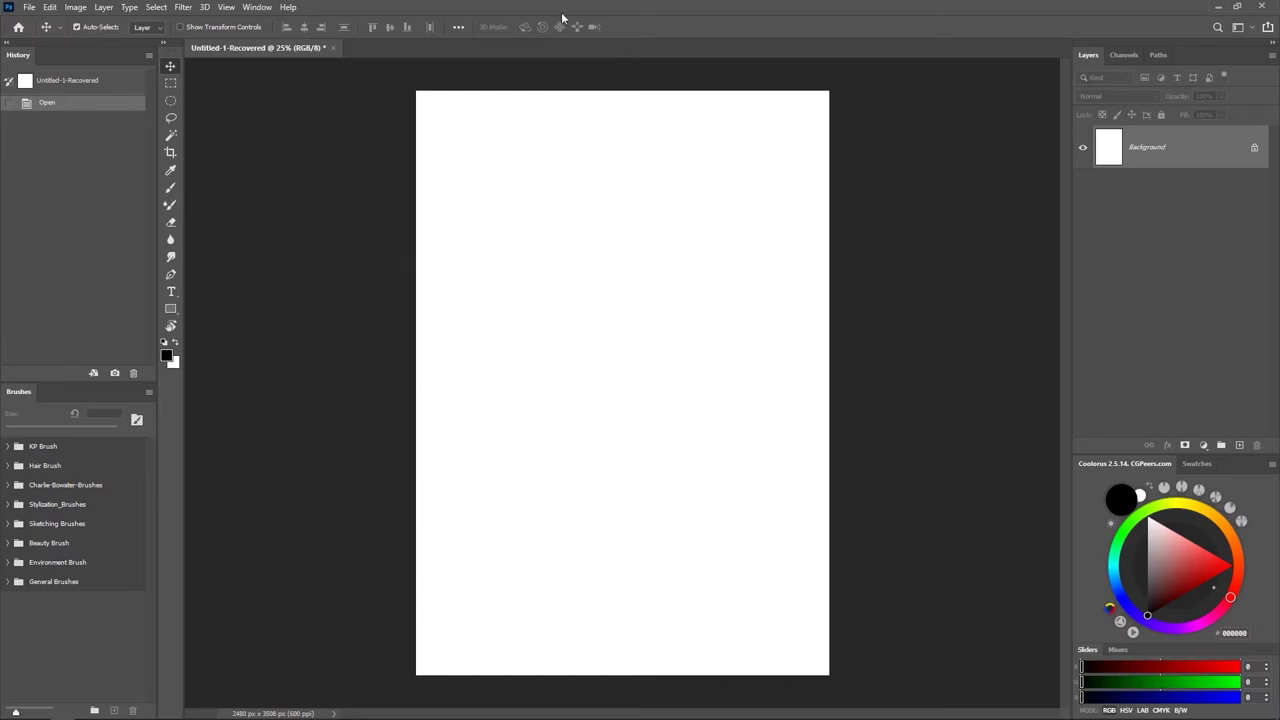
mouse_move(177, 716)
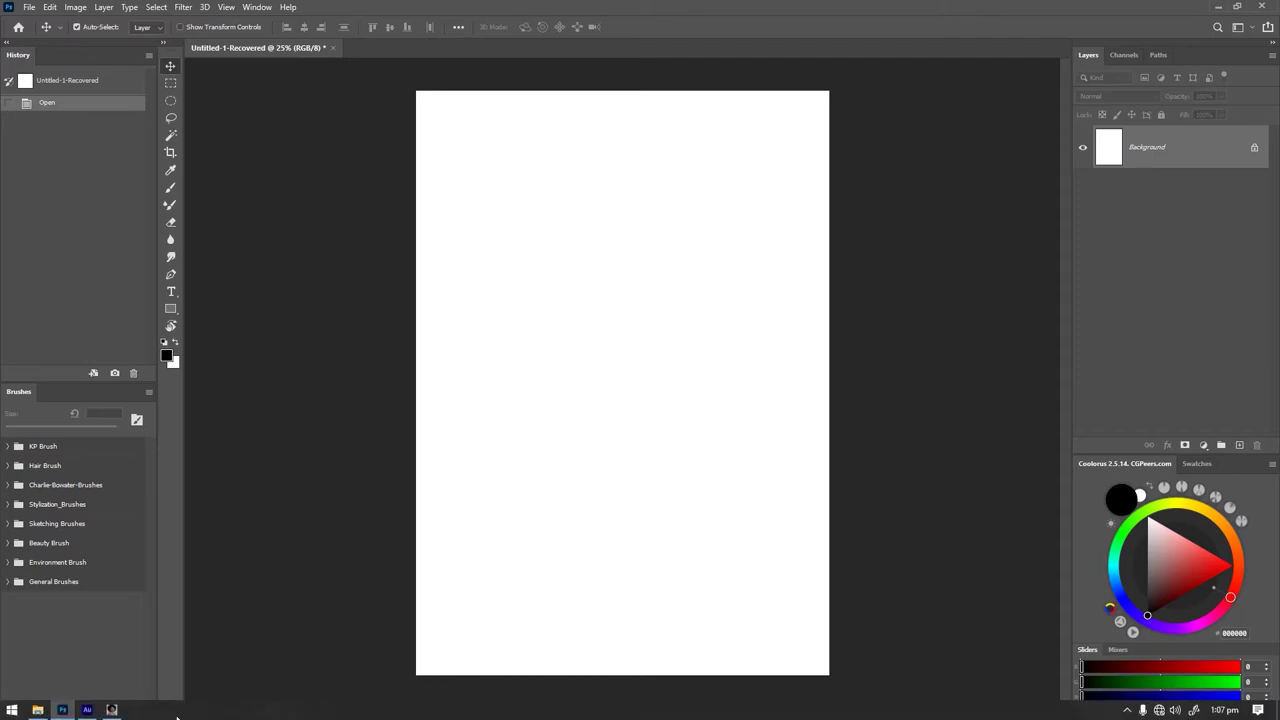
click(111, 709)
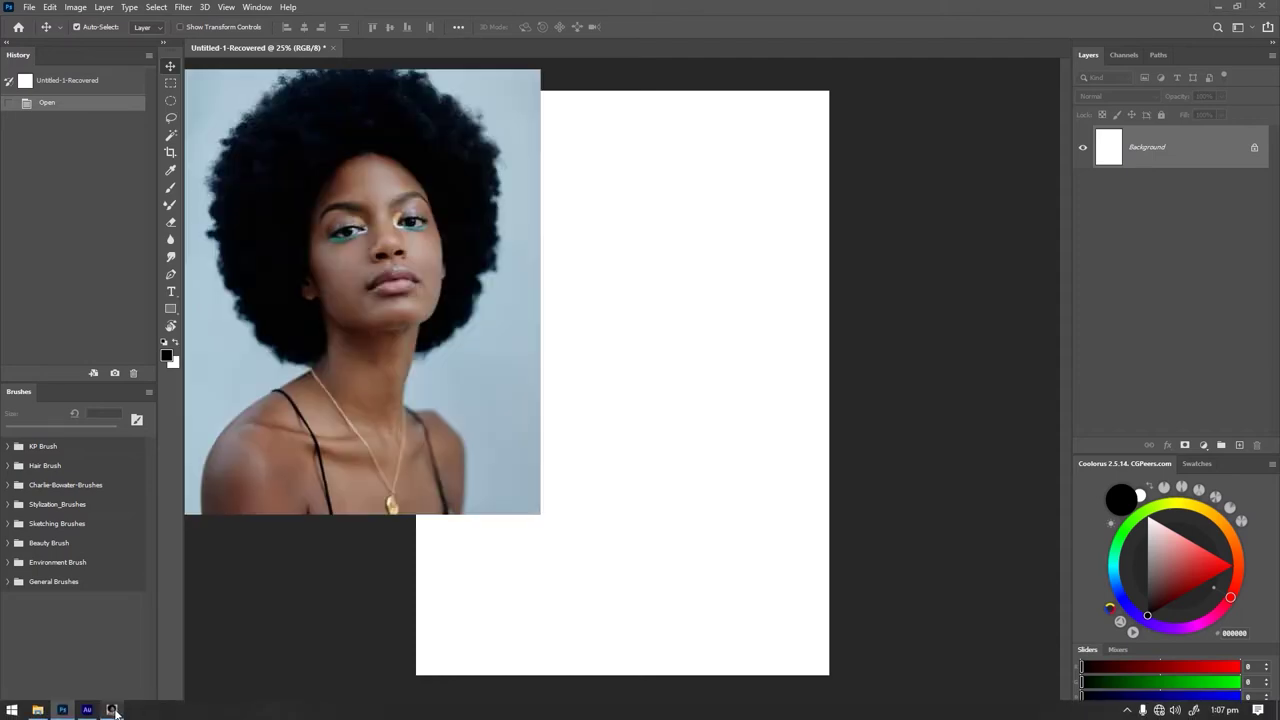
right_click(340, 266)
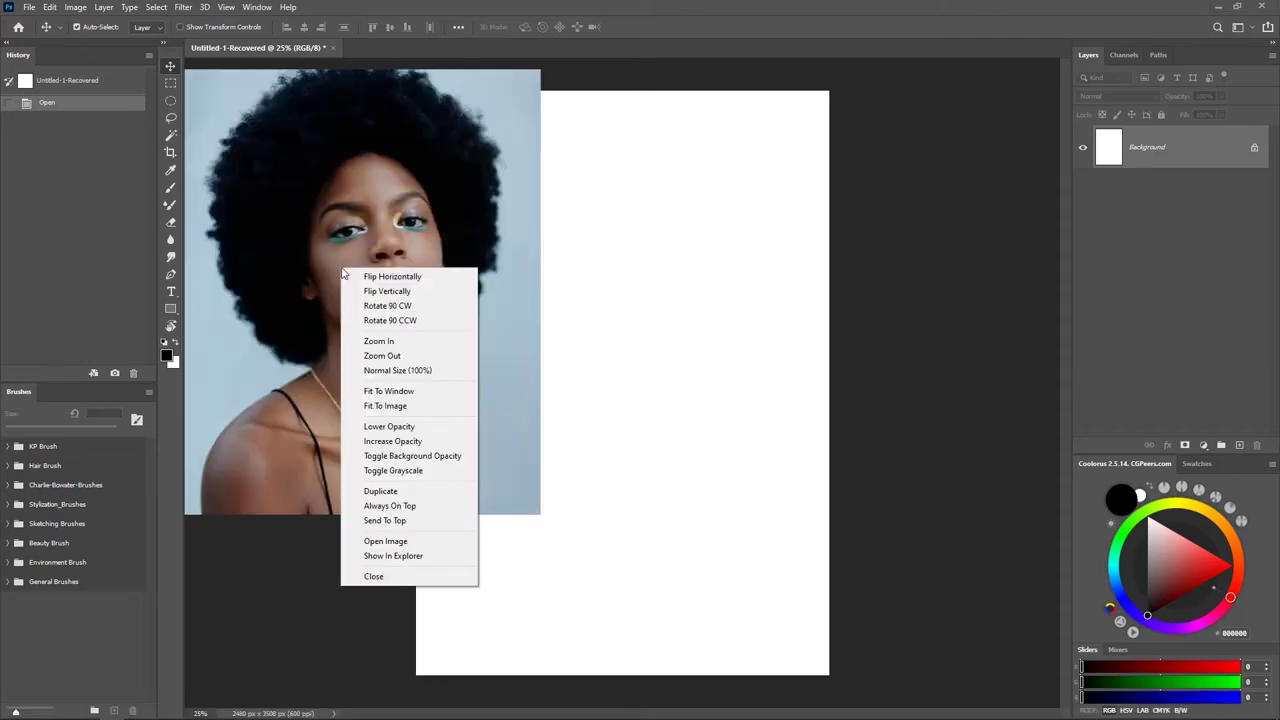
click(399, 508)
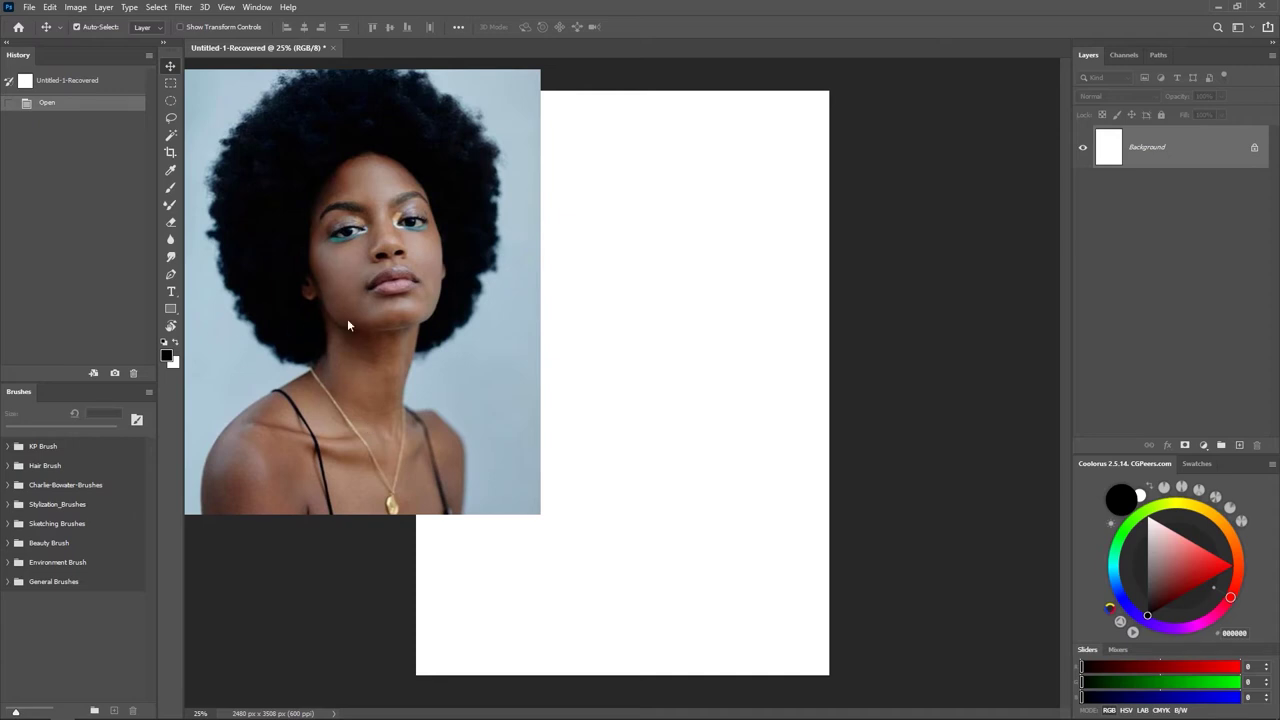
Choose the 10 px Pencil brush from the KP Brush group and set the foreground colour to dark grey 202020
click(4, 449)
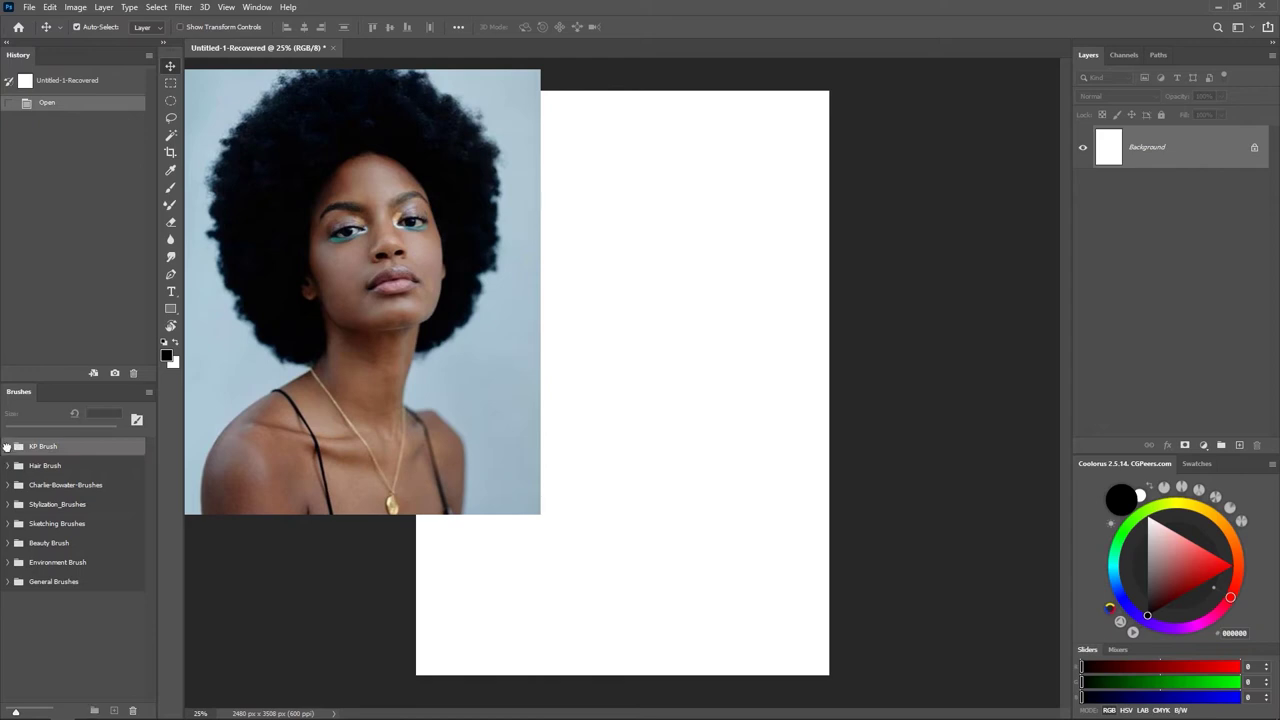
click(5, 447)
scroll(92, 507, down, 2)
scroll(92, 507, up, 2)
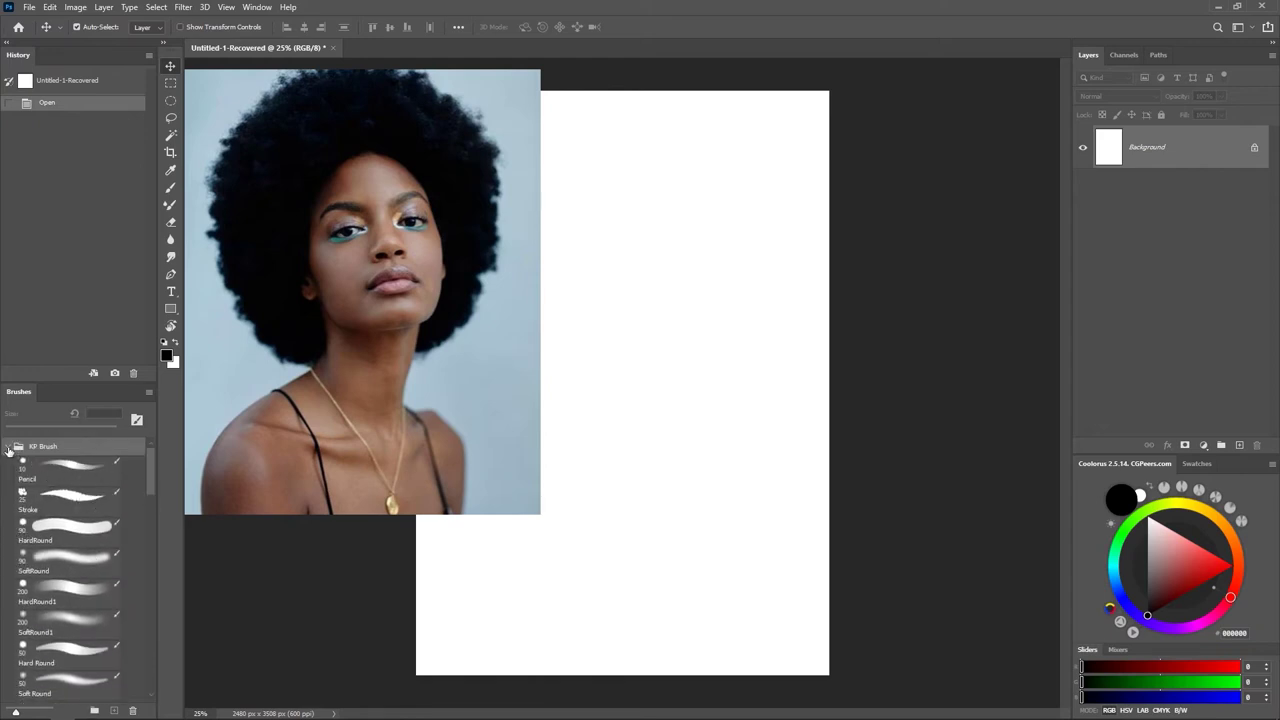
click(7, 449)
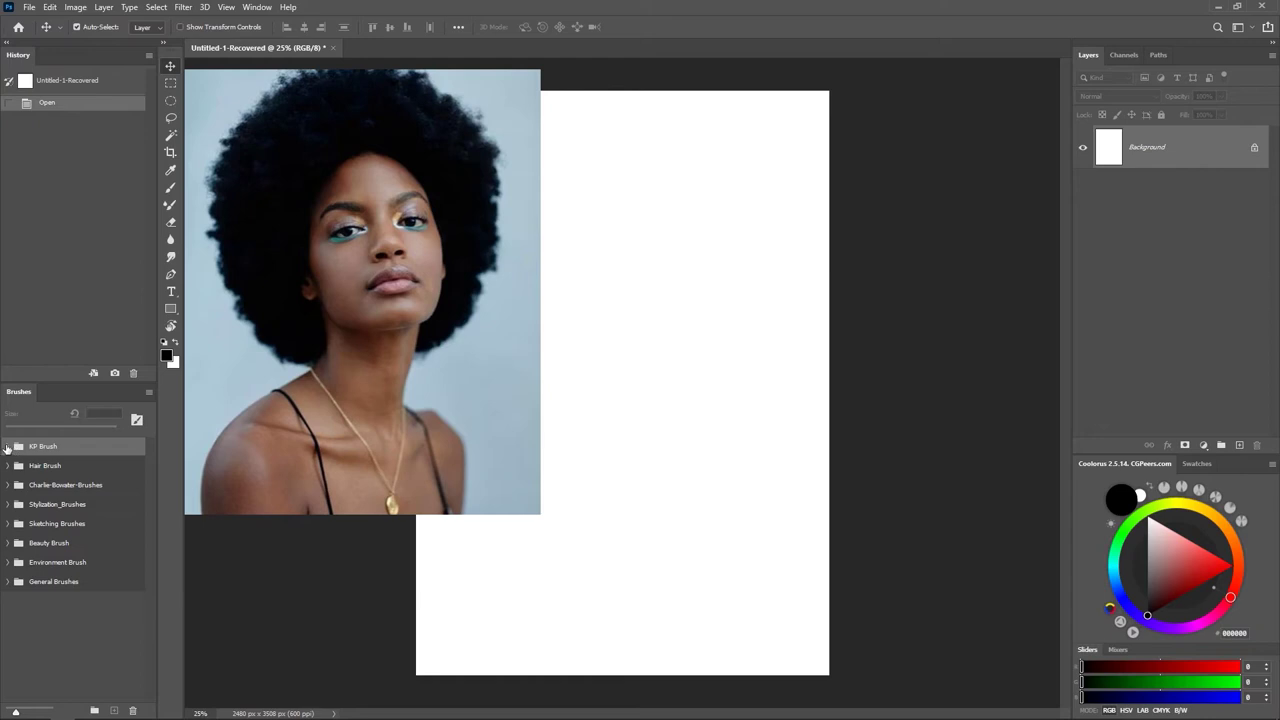
click(7, 447)
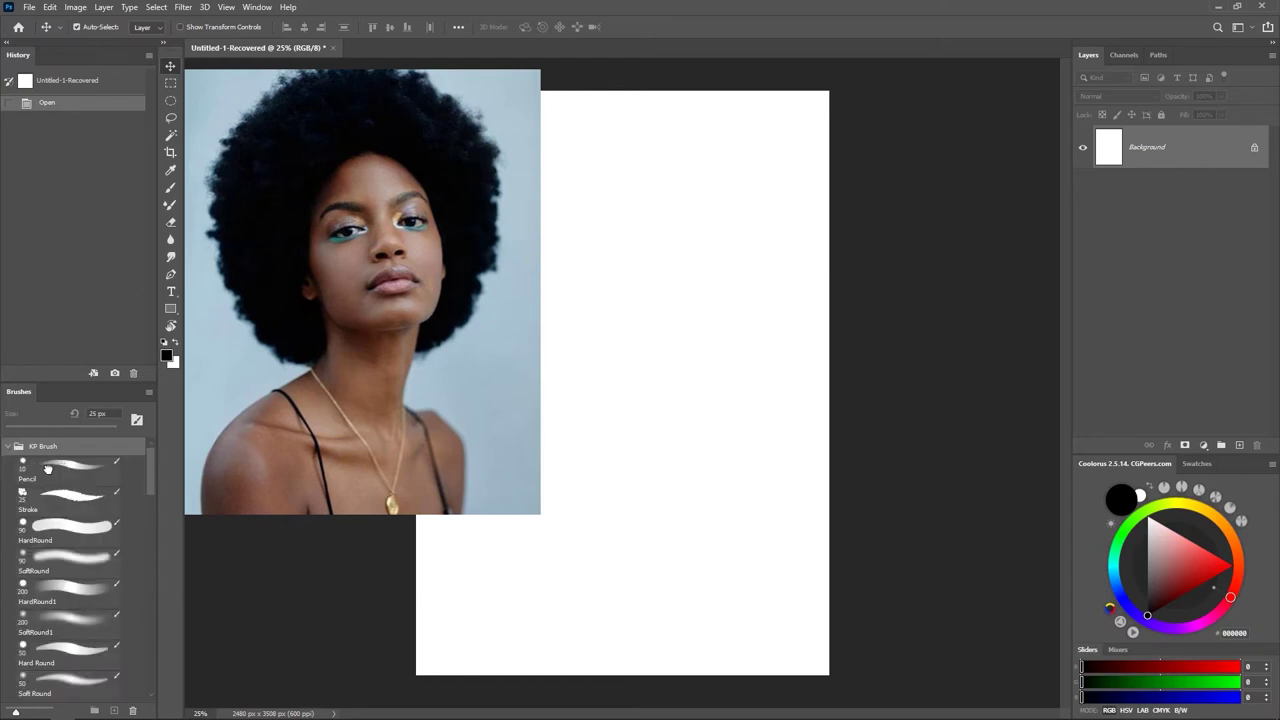
key(b)
click(7, 447)
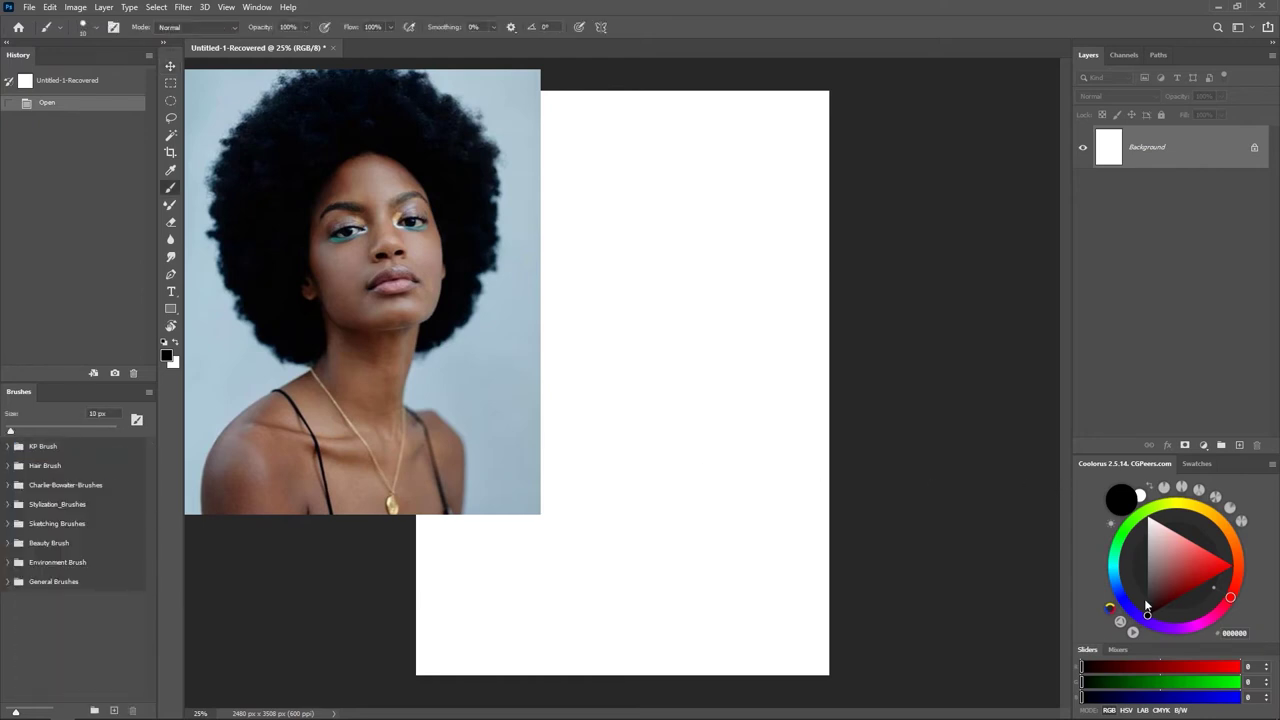
drag(1148, 618, 1134, 605)
drag(1132, 604, 1131, 600)
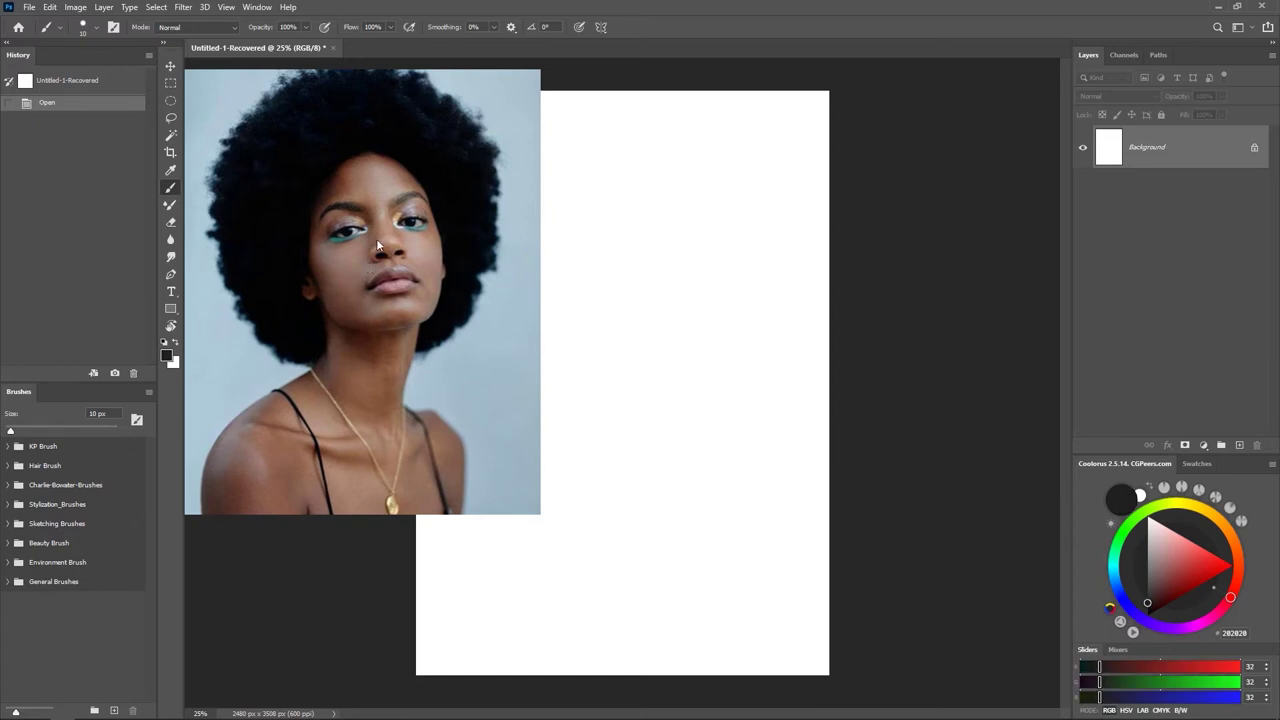
Add the afro portrait photo a second time as a local image in the background reference viewer
mouse_move(1040, 719)
click(1127, 711)
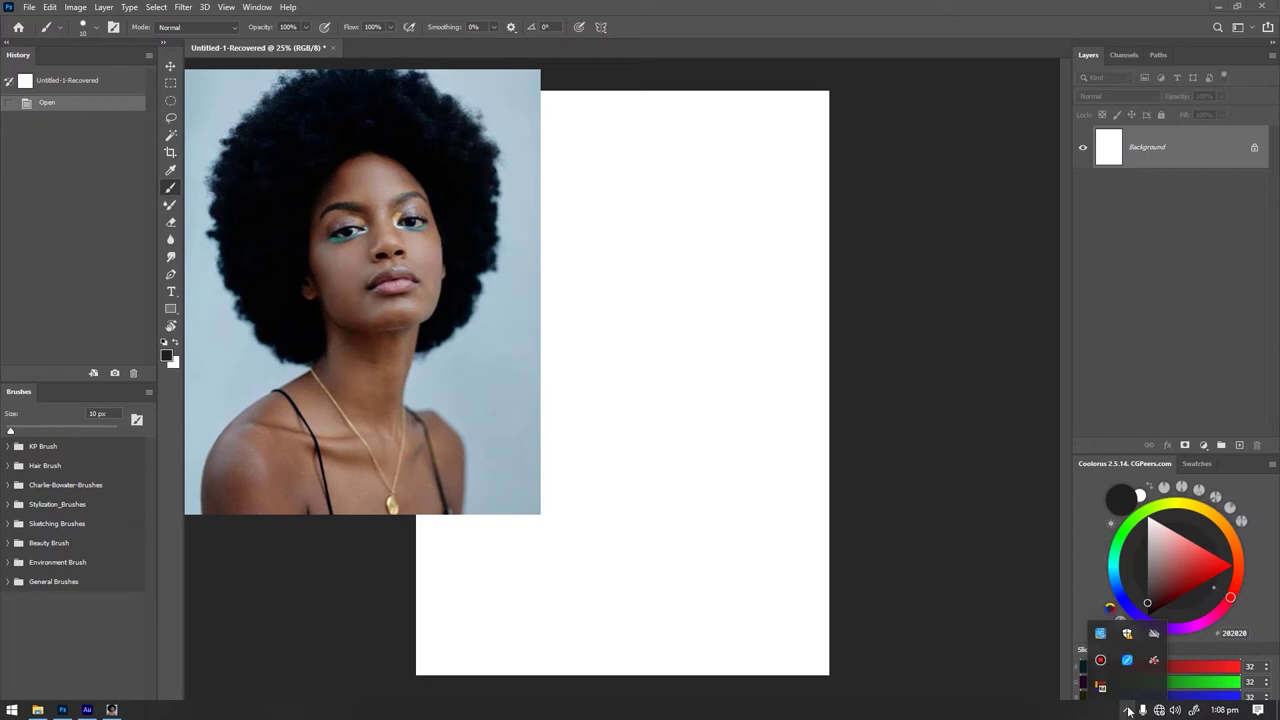
right_click(1101, 687)
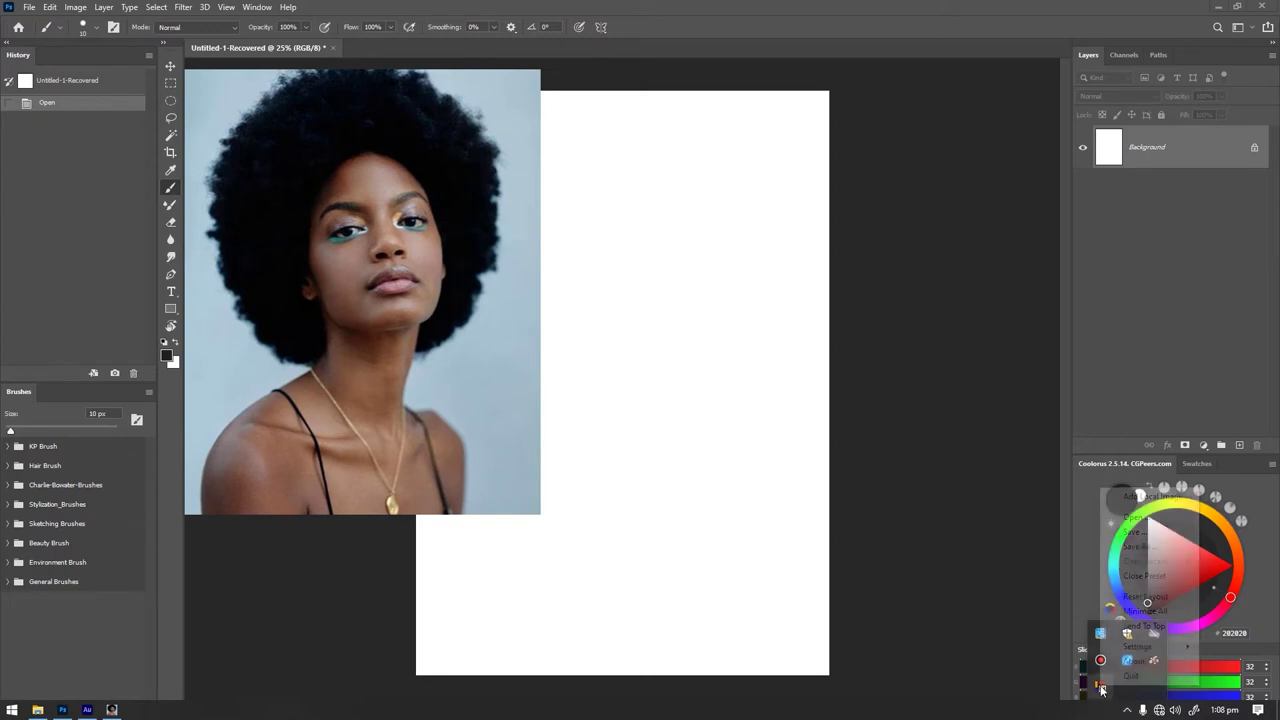
click(1152, 496)
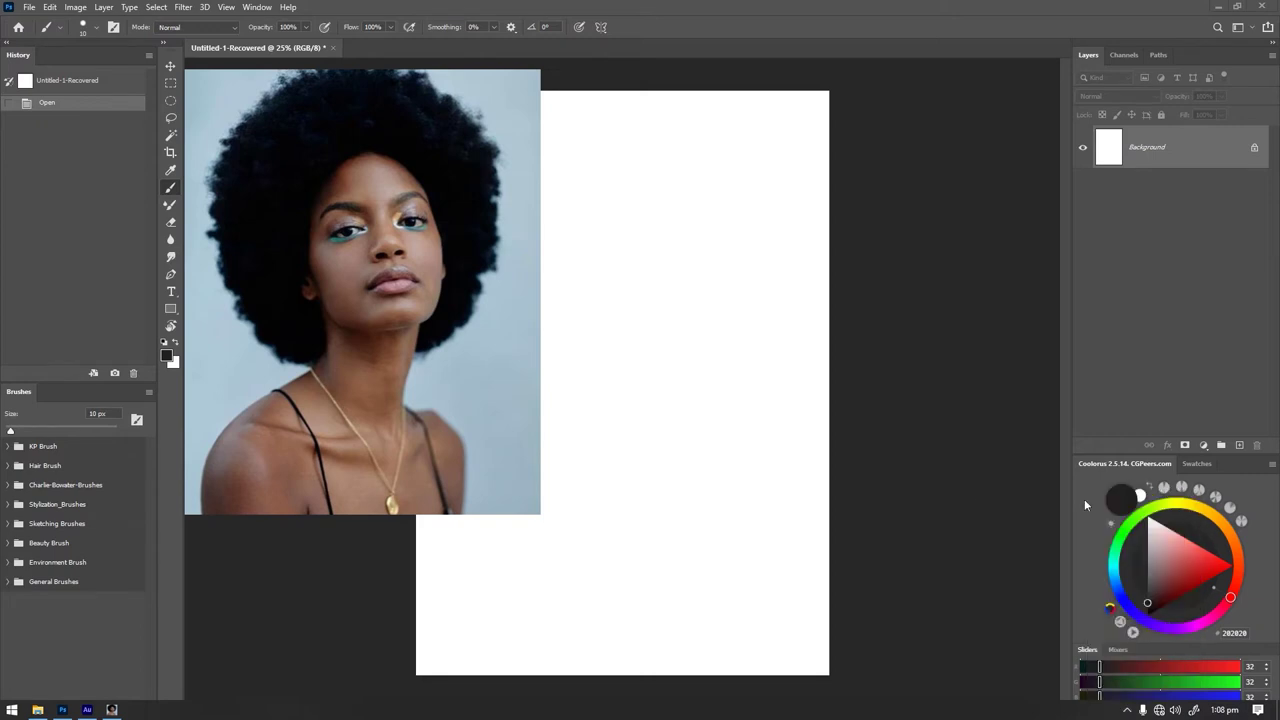
drag(603, 190, 749, 177)
double_click(808, 372)
Minimise Photoshop to uncover the second reference photo, set that copy to Always On Top, and bring Photoshop back
click(112, 712)
drag(287, 334, 278, 274)
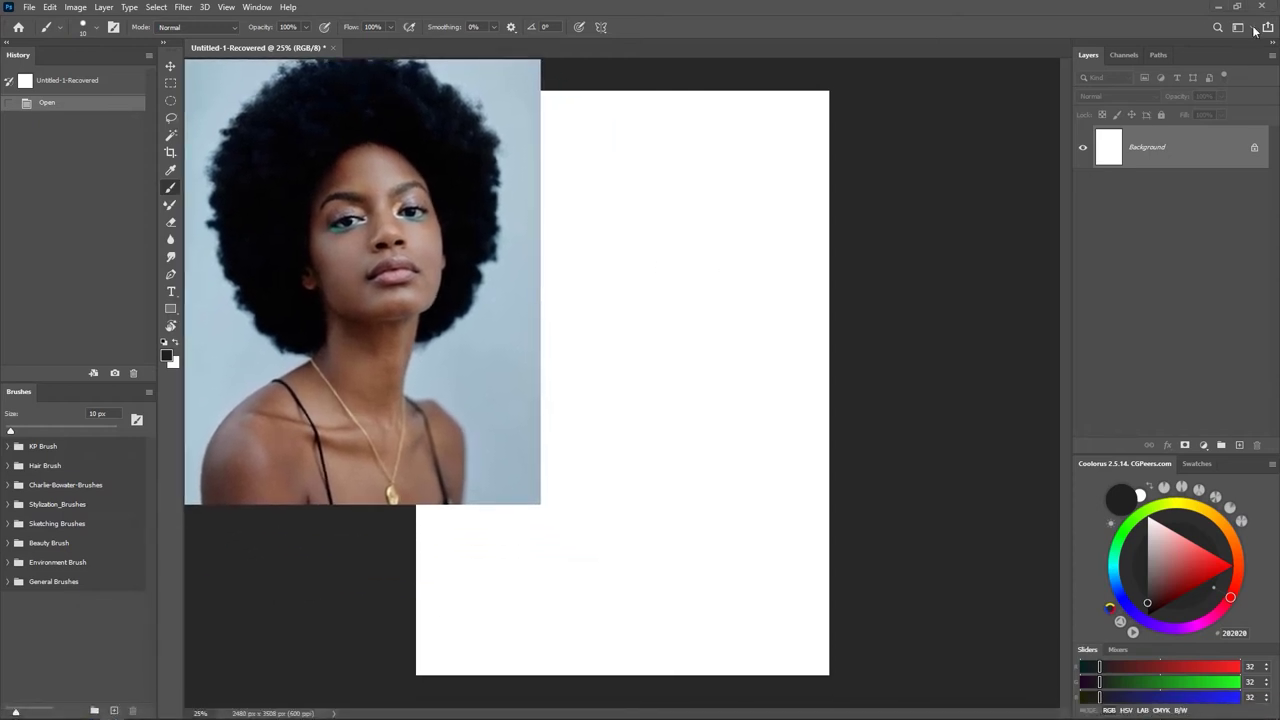
click(1217, 6)
drag(326, 25, 728, 127)
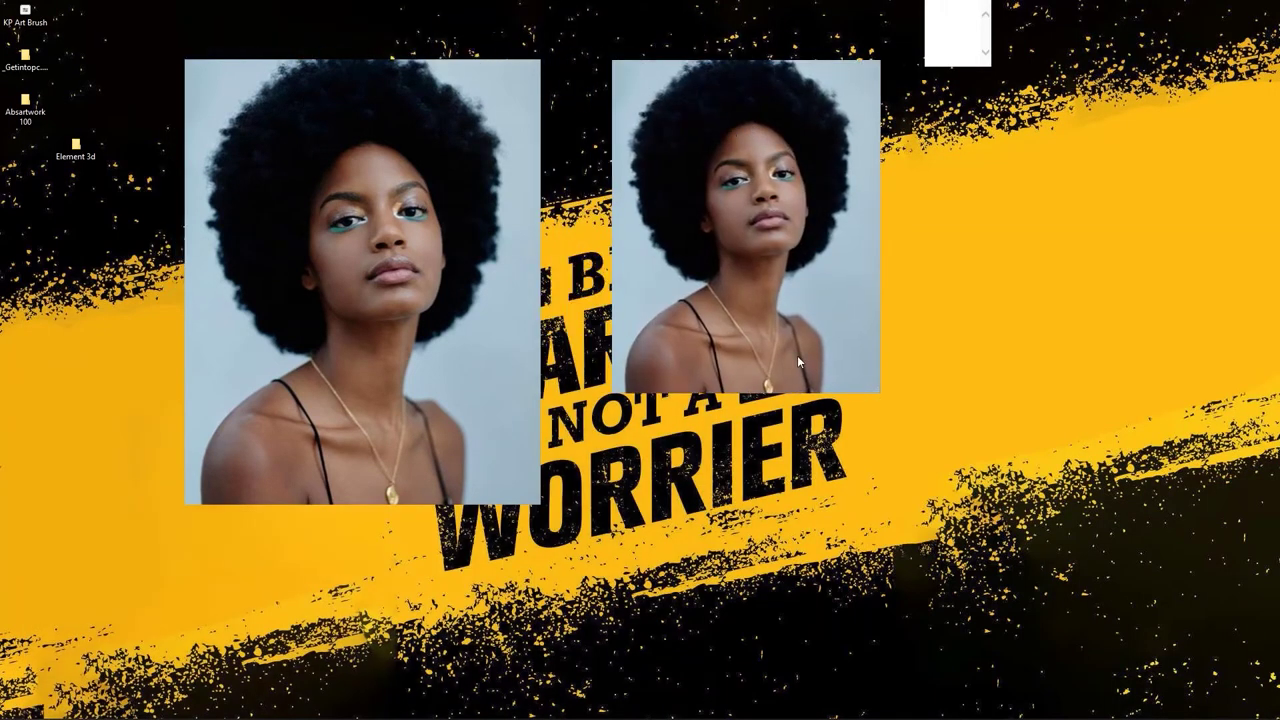
right_click(735, 307)
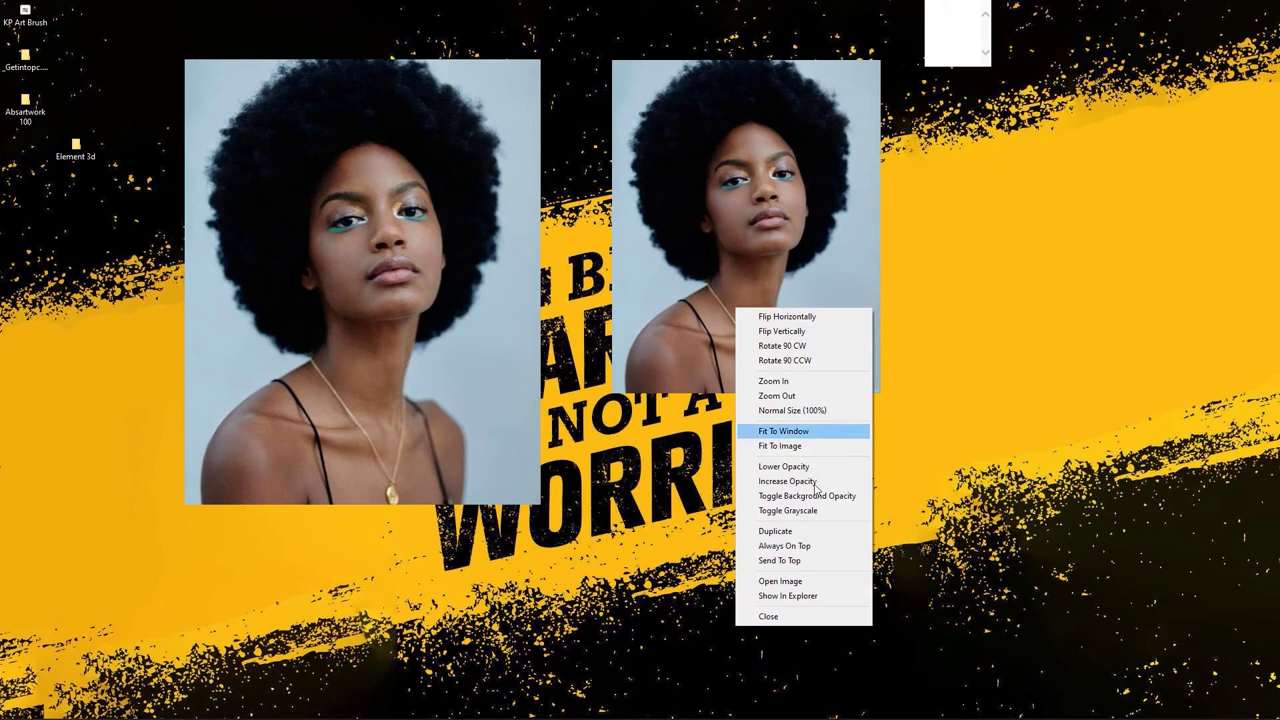
click(789, 546)
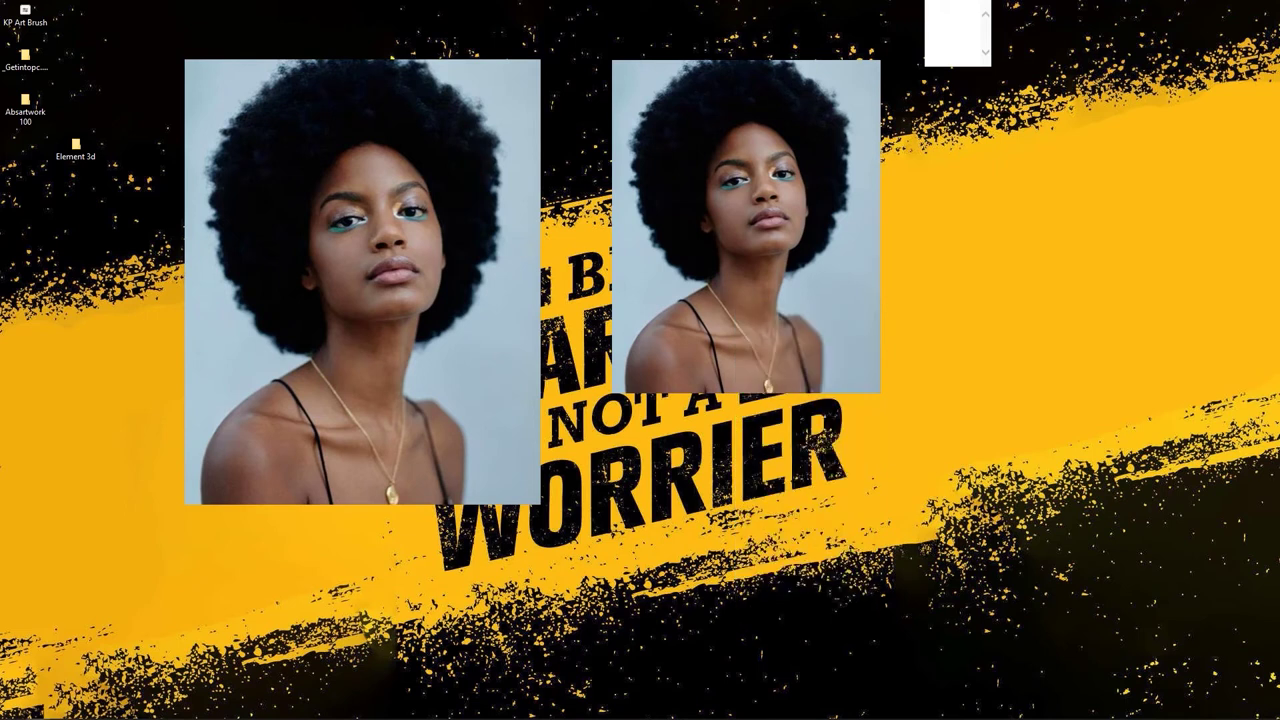
mouse_move(91, 712)
click(88, 710)
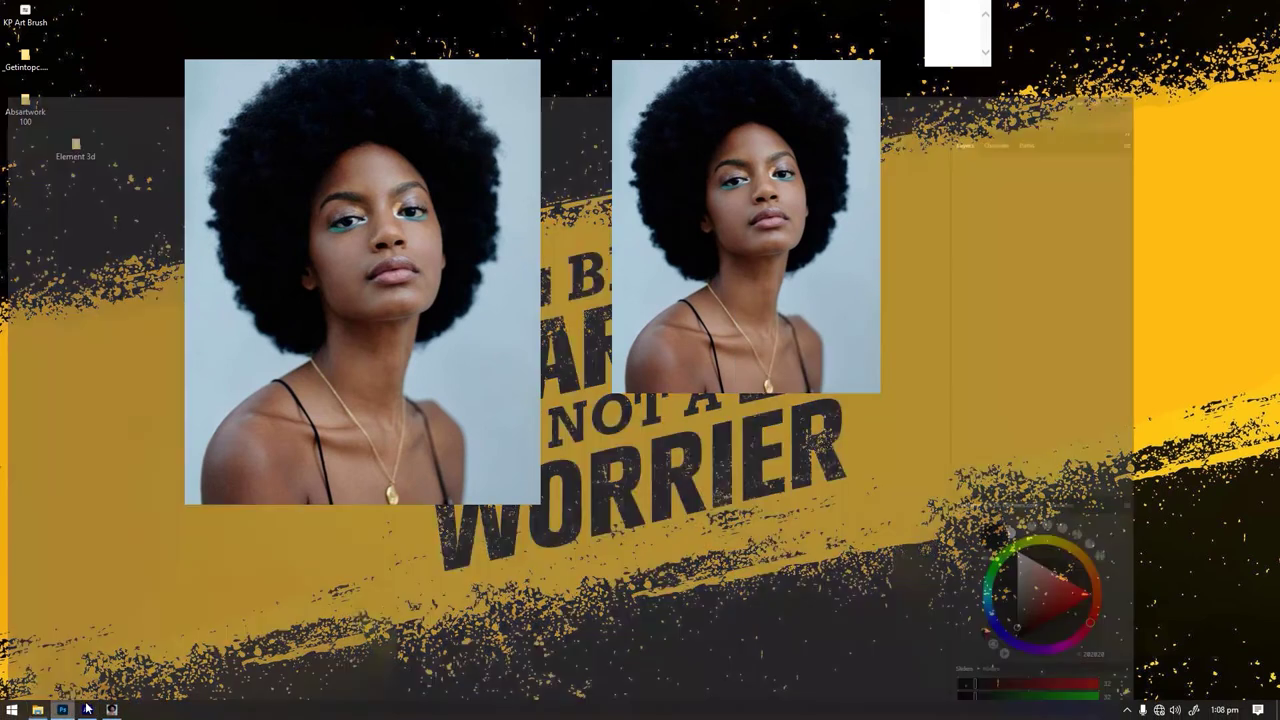
Move the smaller reference copy to the canvas's upper-right corner and flip it horizontally
drag(838, 250, 998, 236)
right_click(998, 236)
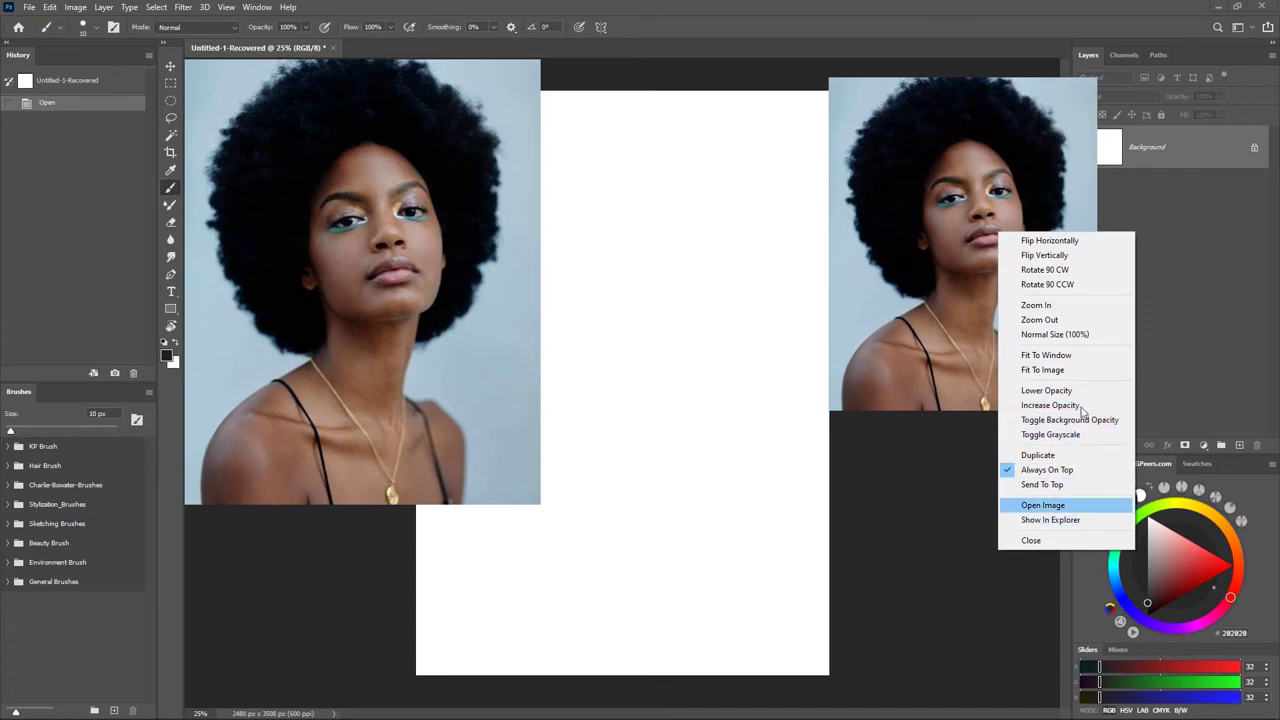
click(1064, 241)
drag(970, 216, 975, 226)
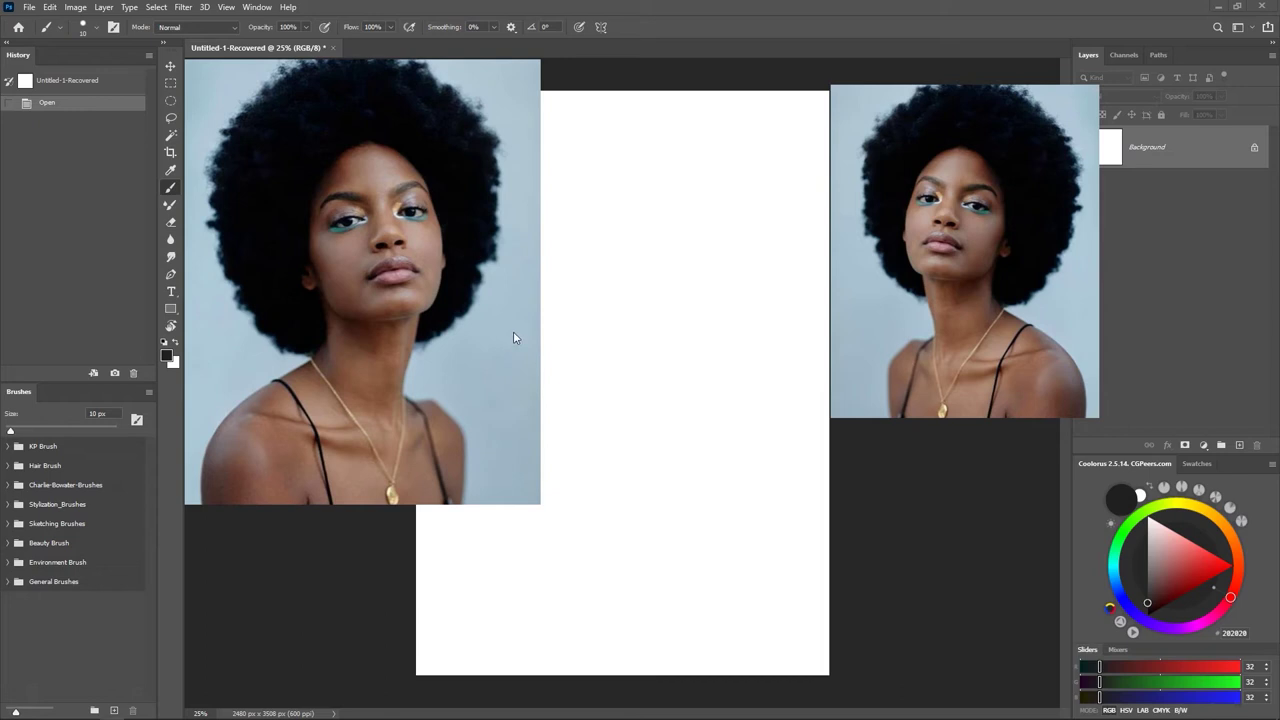
Hide the interface panels and place the two reference photos on either side of the canvas
key(Tab)
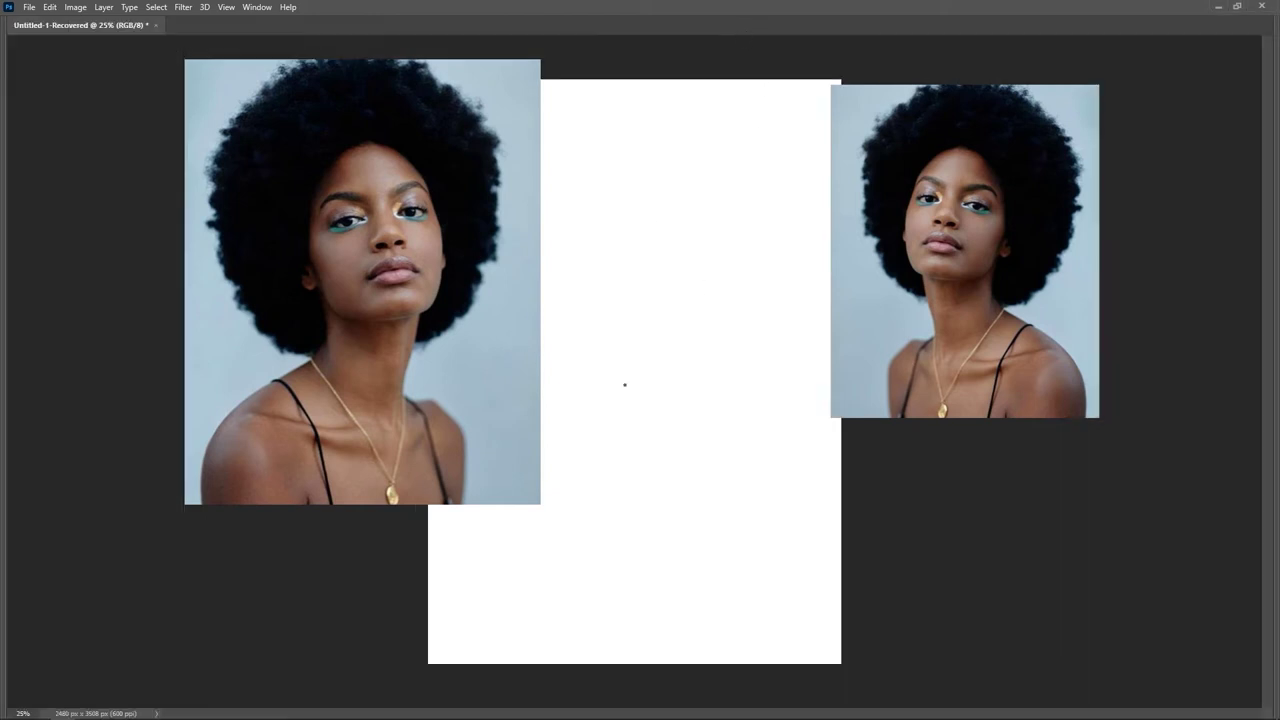
drag(410, 264, 257, 273)
drag(1004, 282, 1047, 264)
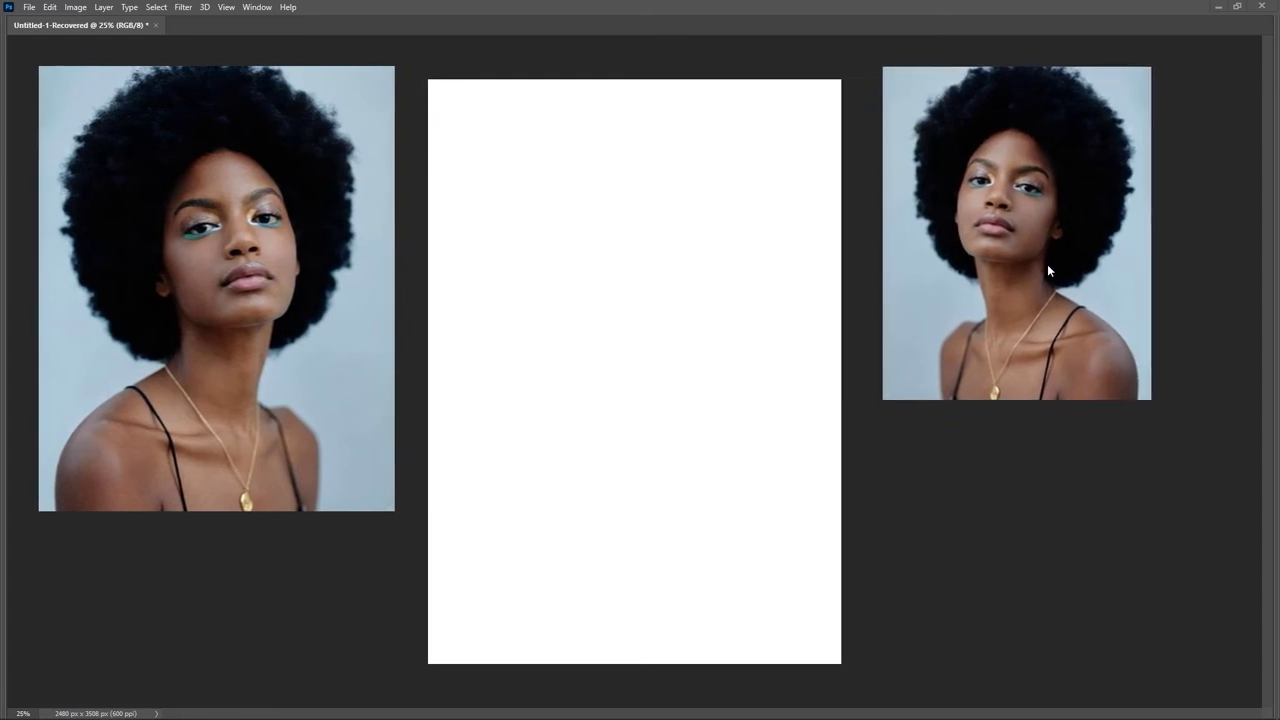
Enlarge the mirrored reference window to about the size of the original reference and fit the photo to the window
drag(1146, 400, 1225, 505)
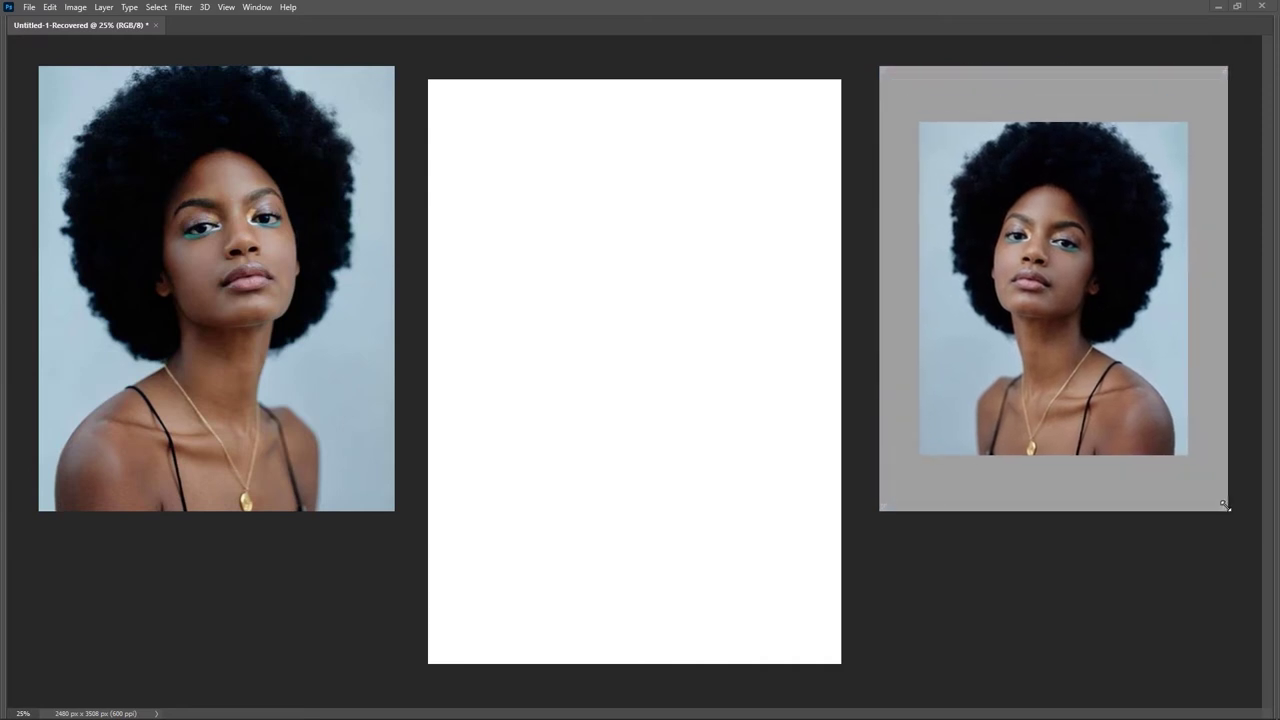
right_click(1036, 269)
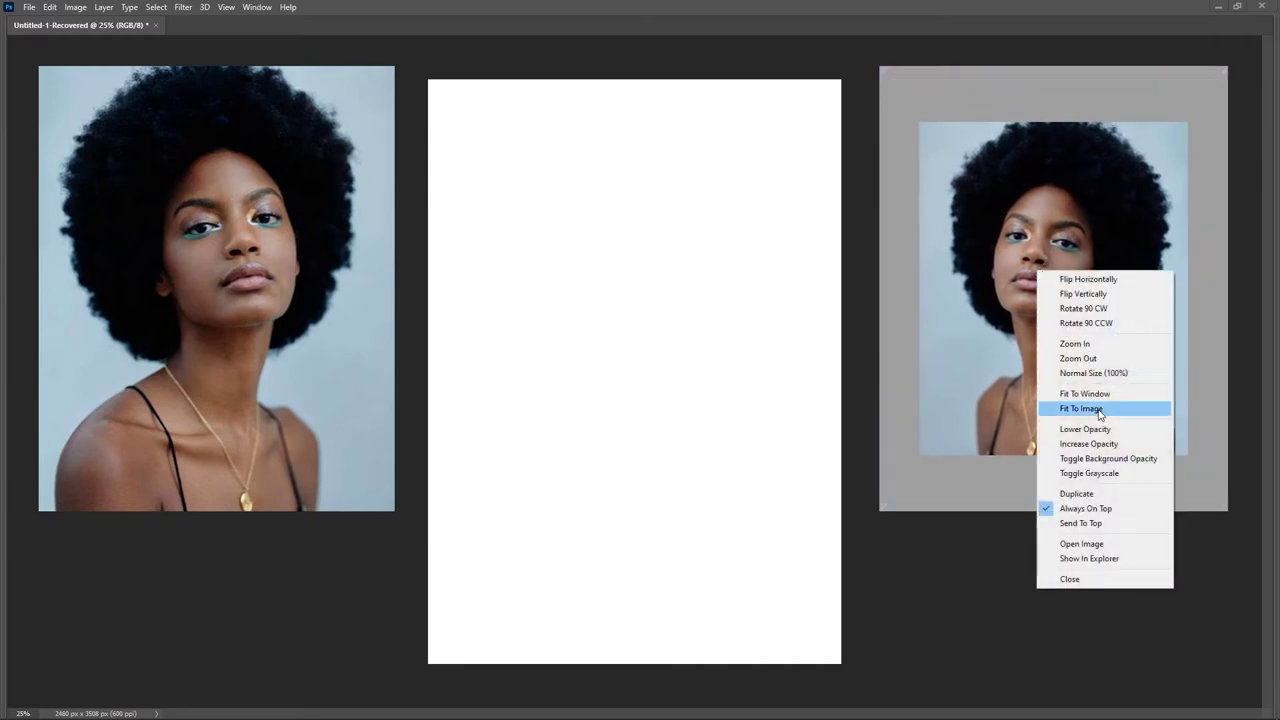
click(1092, 394)
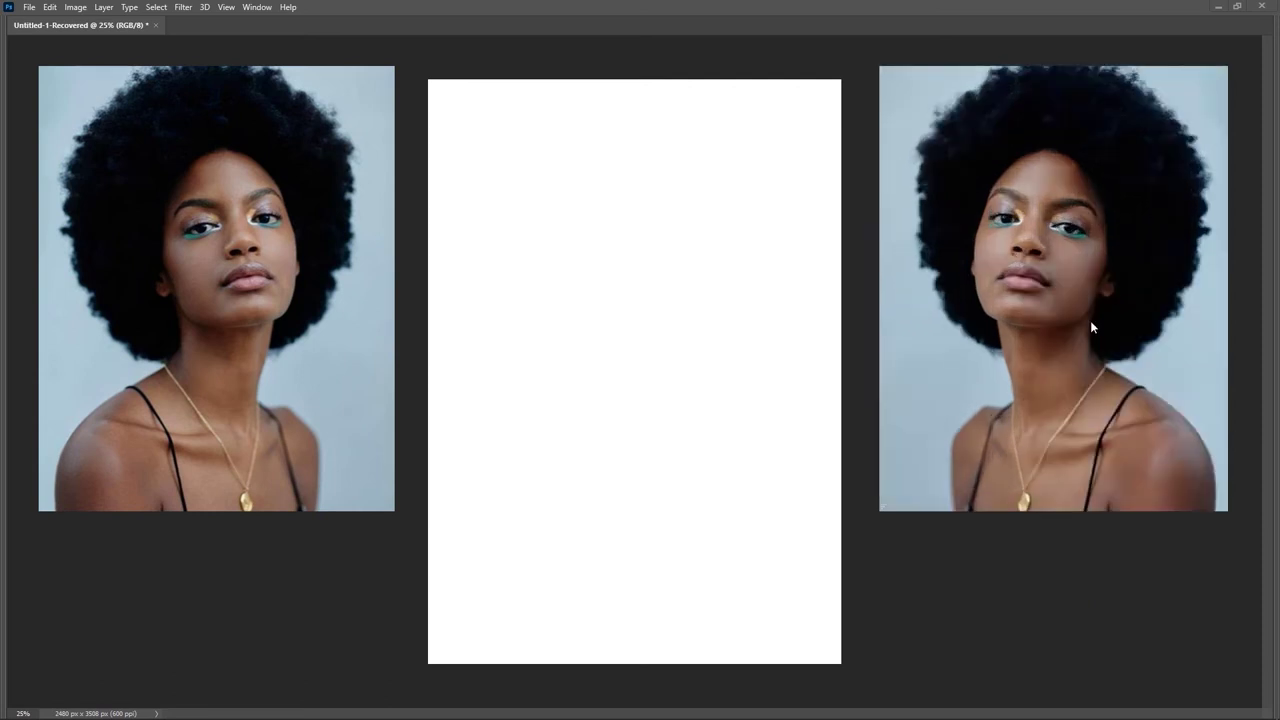
right_click(1013, 296)
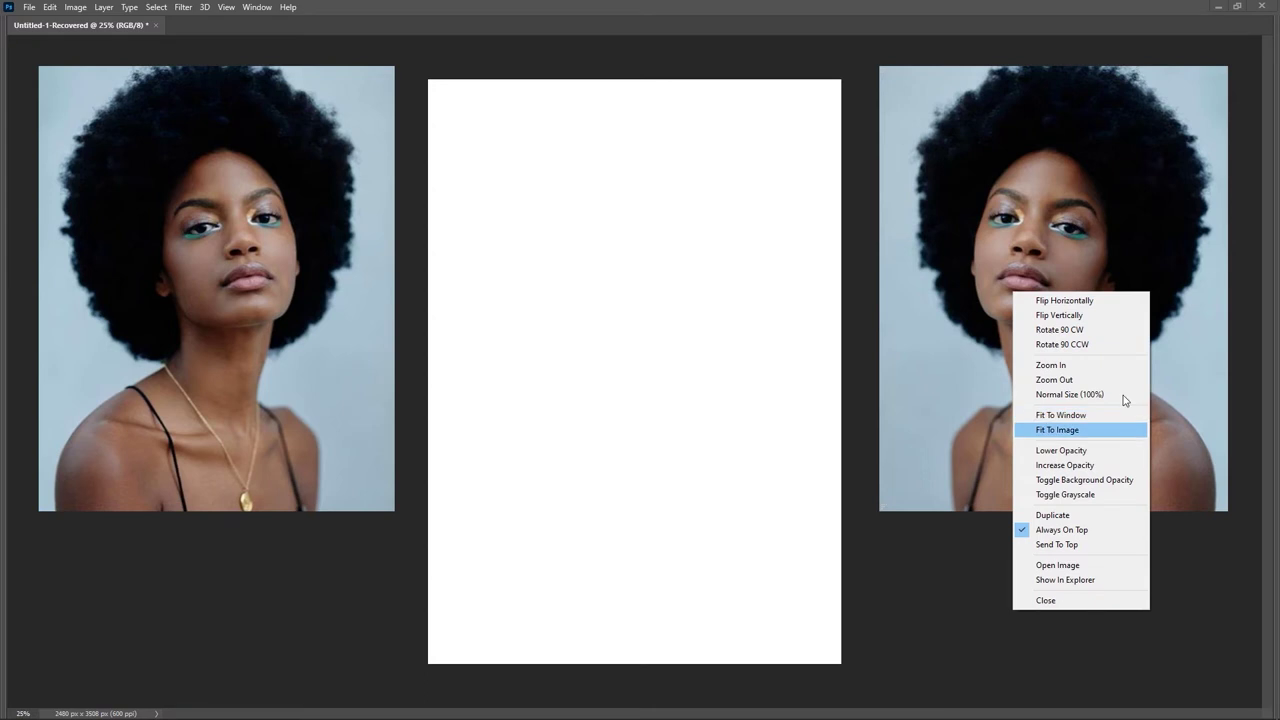
click(1064, 300)
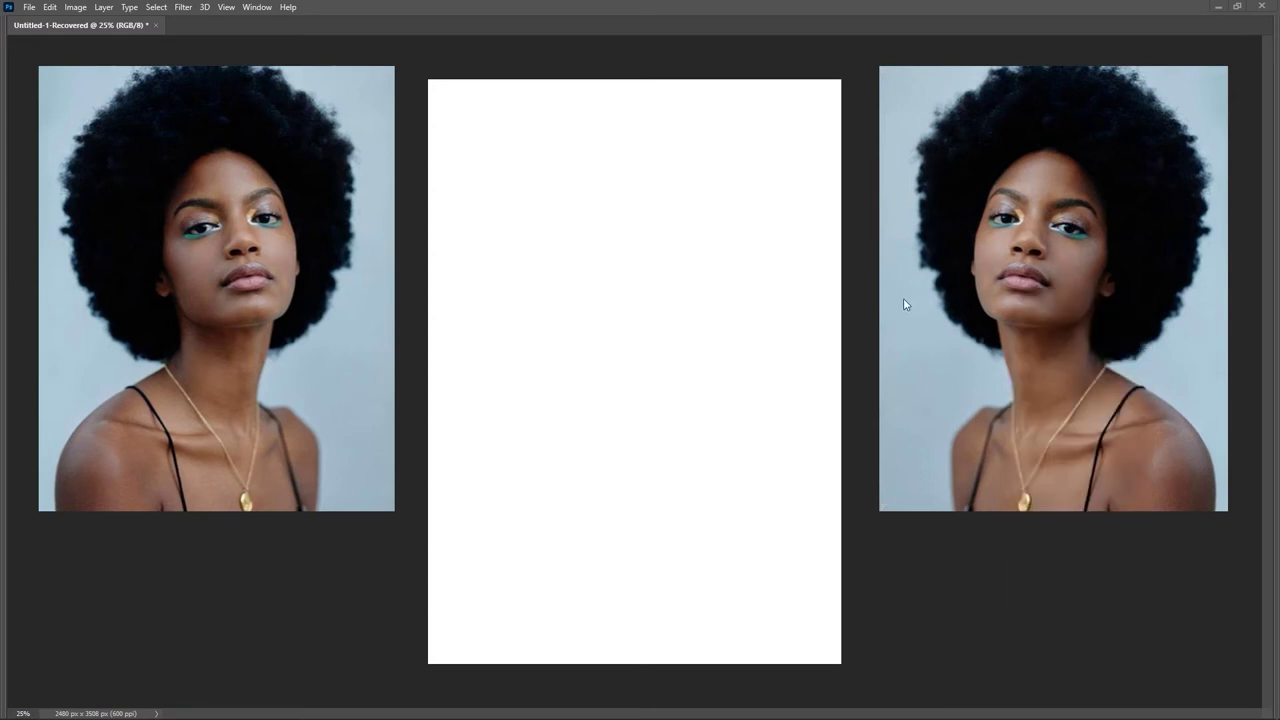
right_click(978, 367)
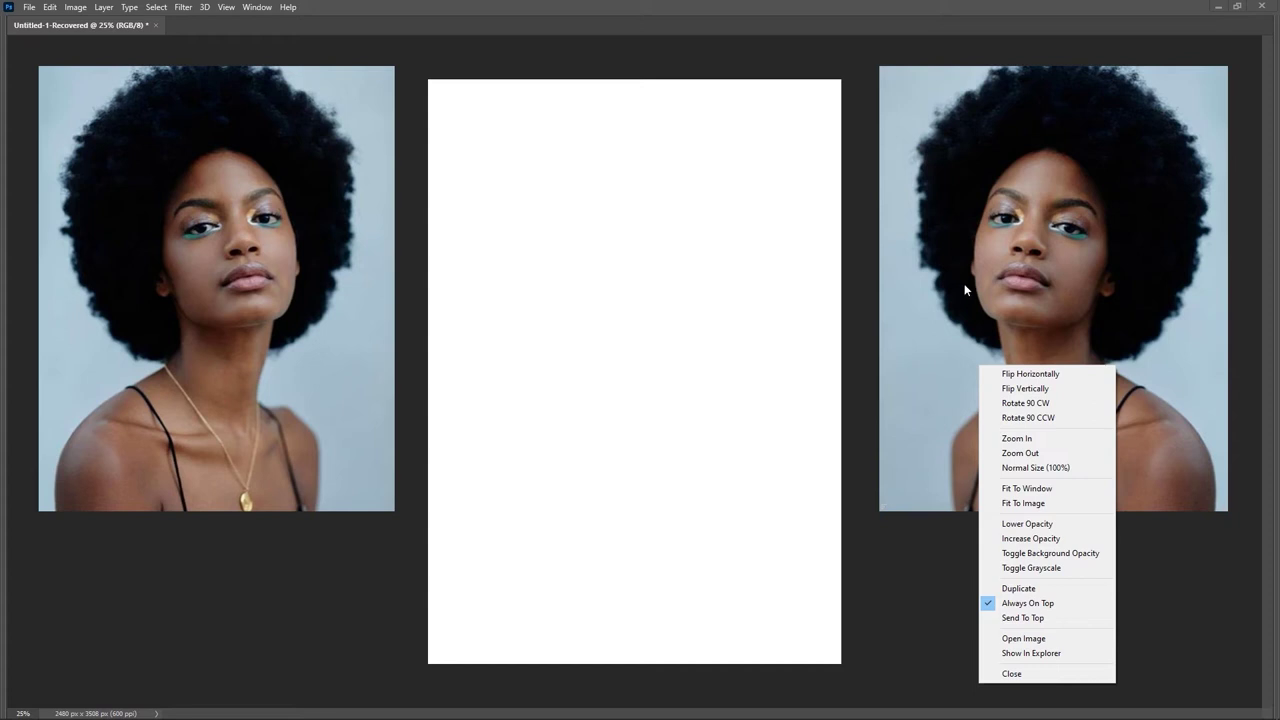
click(872, 357)
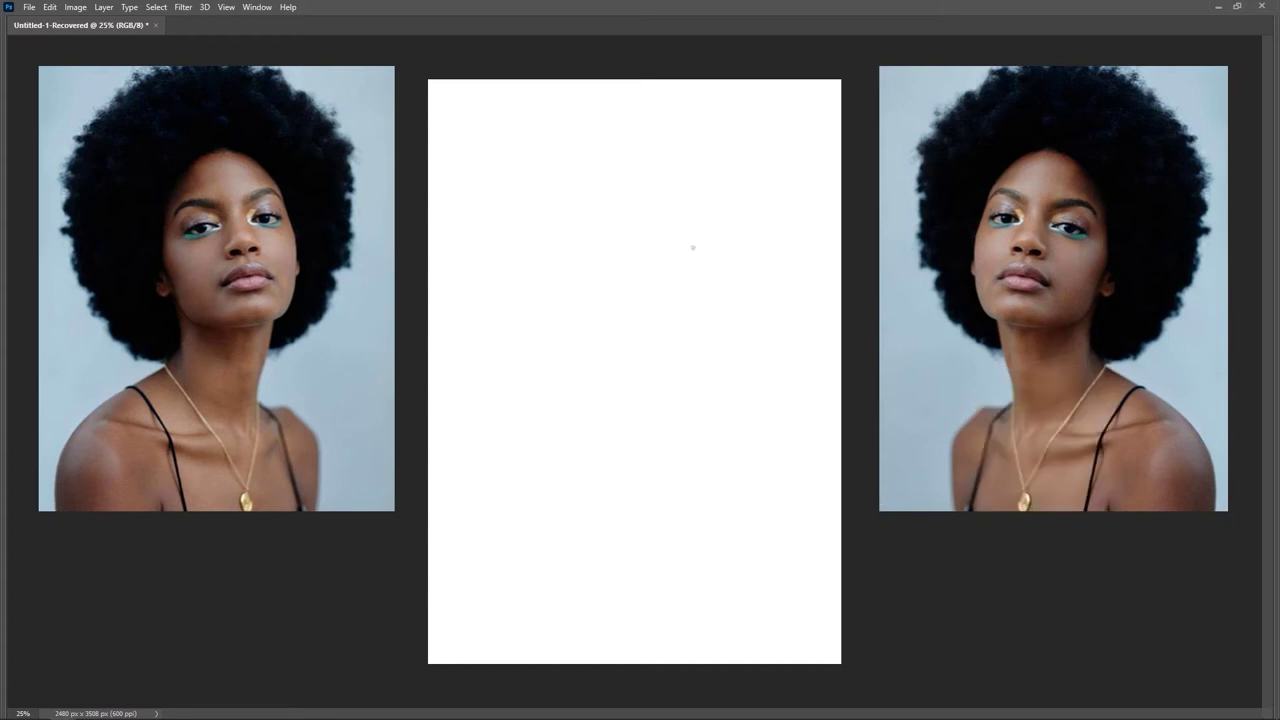
Show the interface panels, move the mirrored reference off the layer list, and create a new layer named SKETCH above the Background
key(Tab)
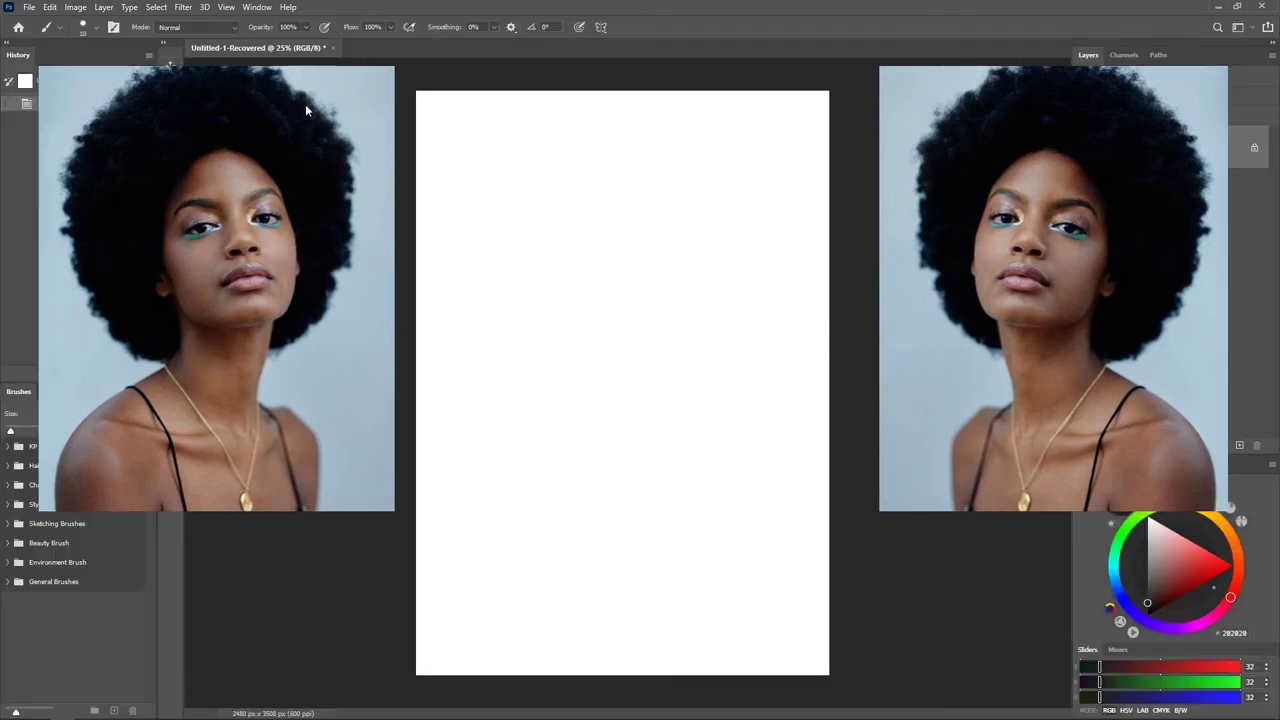
drag(1109, 252, 795, 268)
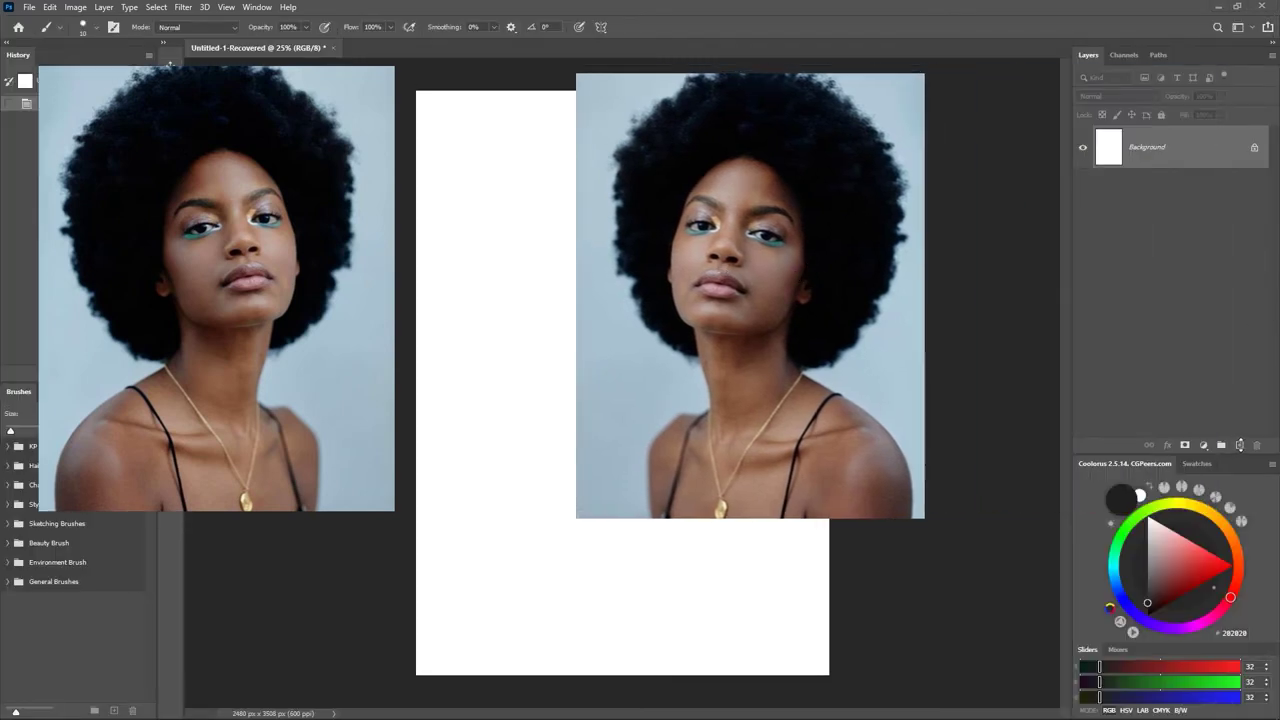
click(1239, 445)
double_click(1140, 146)
text(Ske)
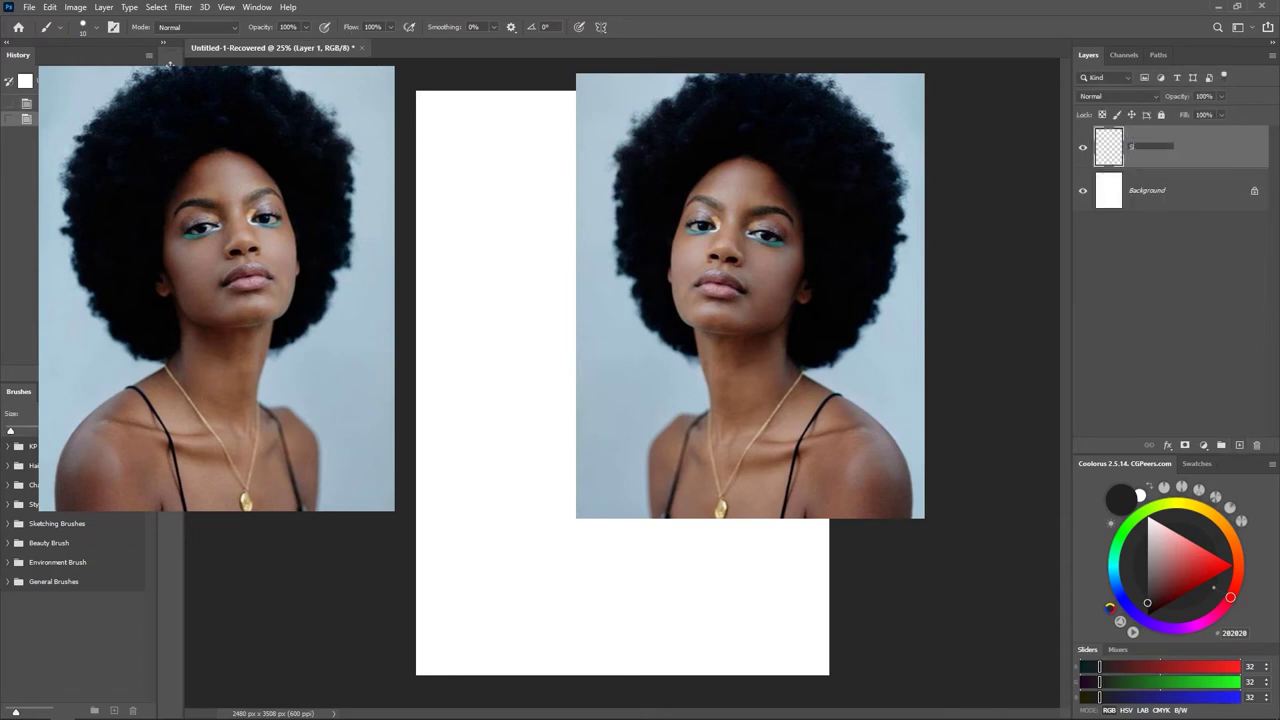
text(tchy)
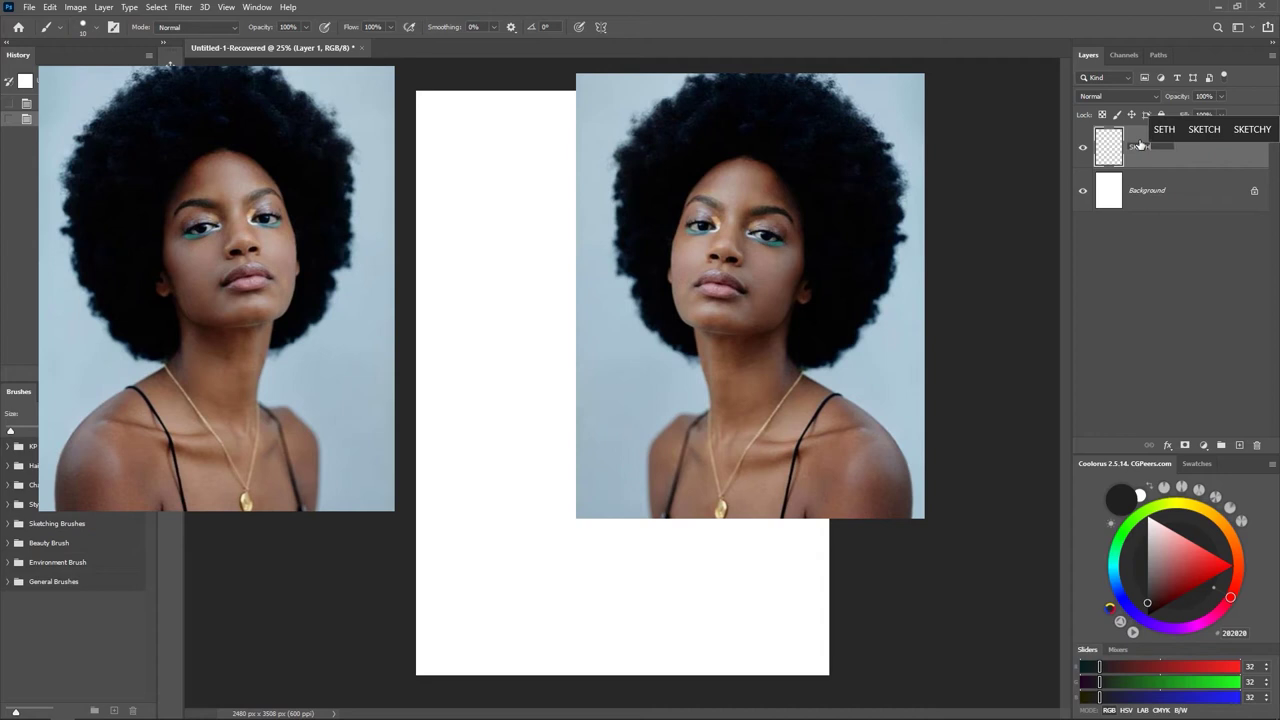
key(Return)
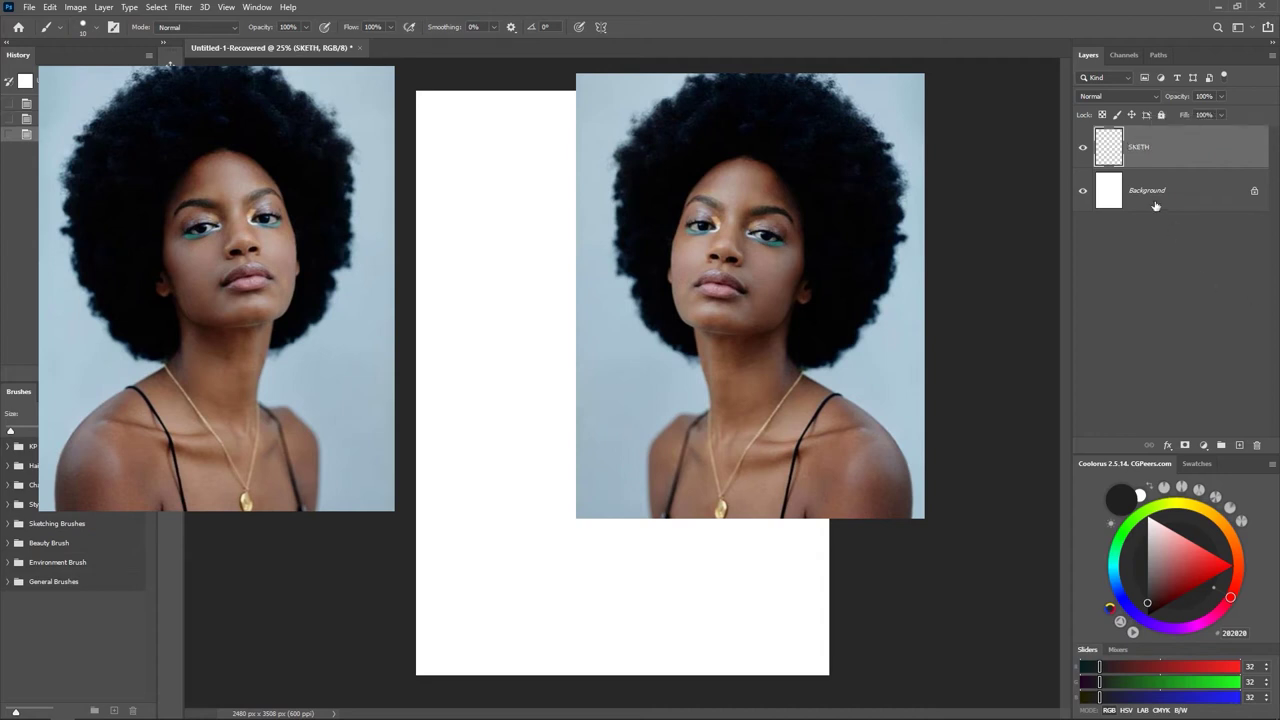
double_click(1142, 150)
text(SKETCH)
key(Return)
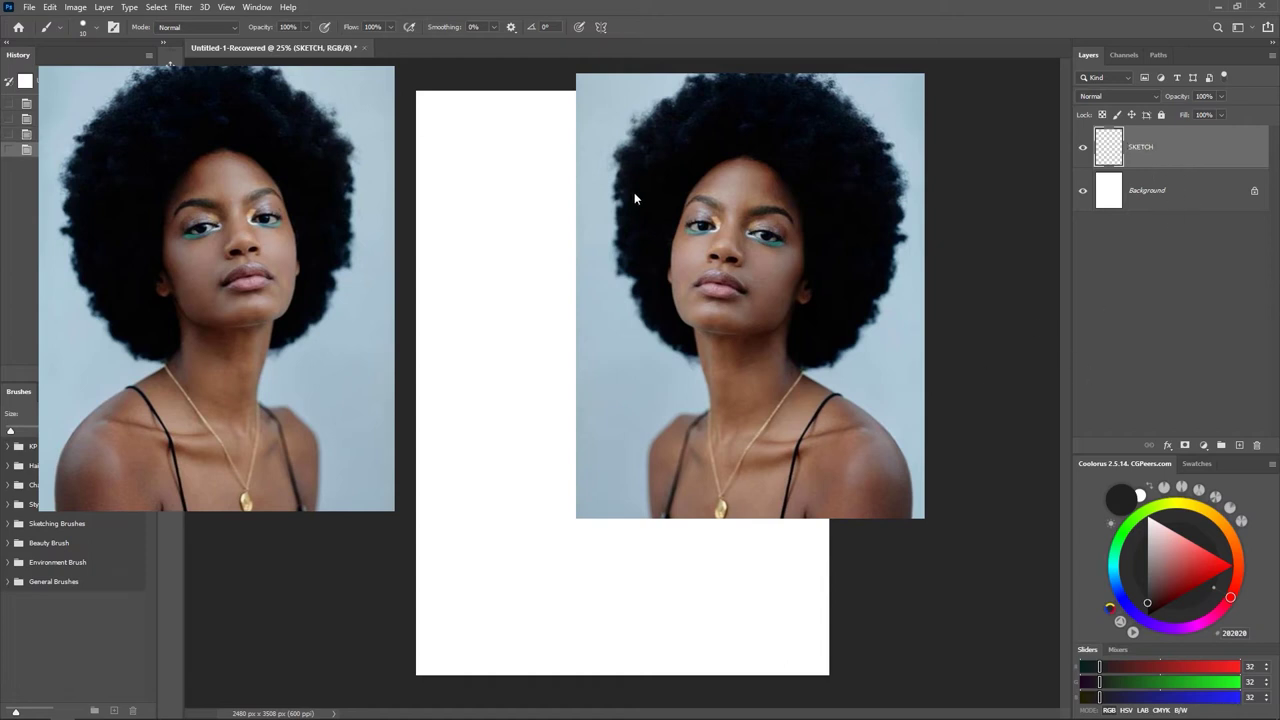
Hide the interface panels and put the mirrored reference back to the right of the canvas
key(Tab)
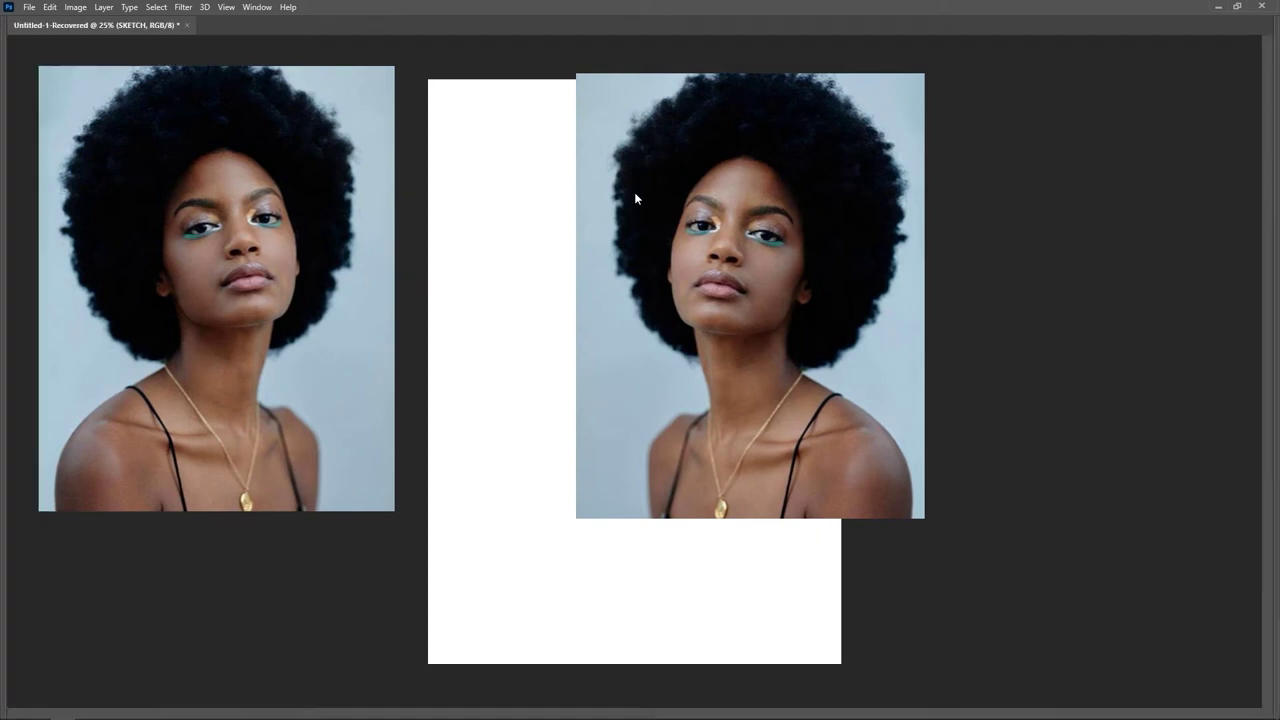
drag(727, 291, 1026, 293)
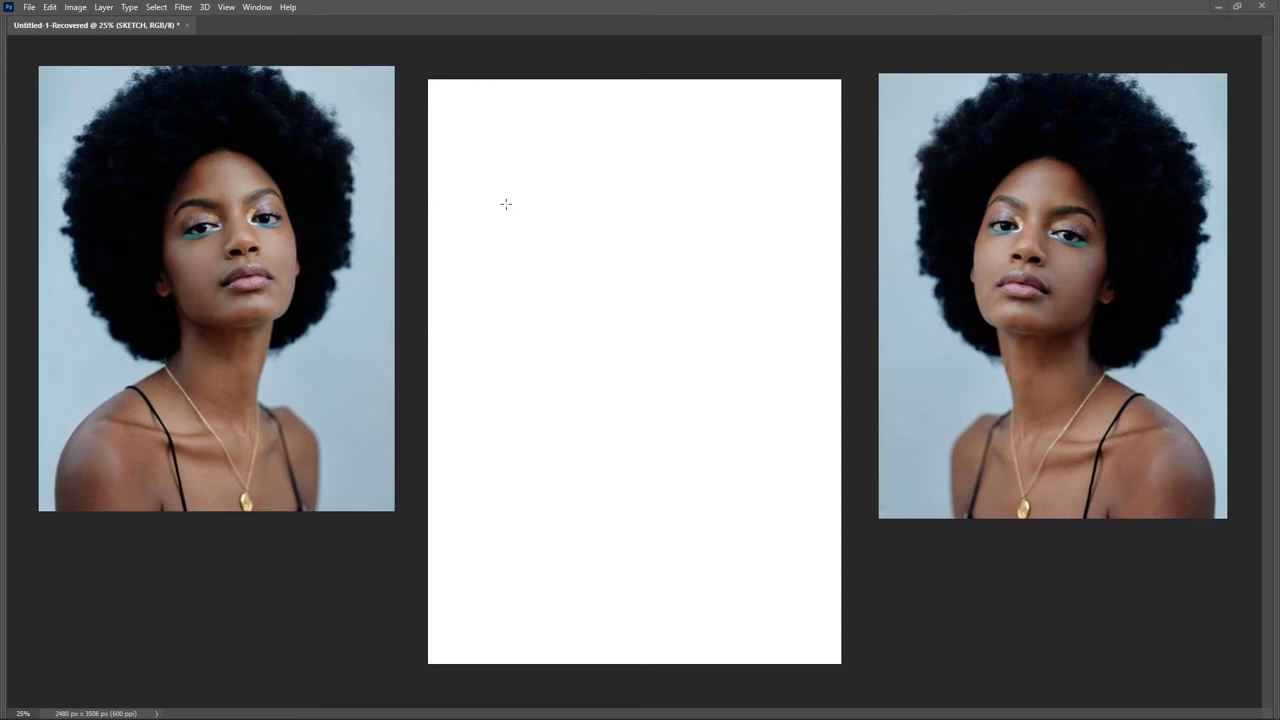
mouse_move(512, 290)
mouse_down()
mouse_move(546, 205)
mouse_move(548, 348)
mouse_up()
drag(578, 168, 573, 332)
drag(601, 168, 590, 306)
mouse_move(601, 230)
mouse_down()
mouse_move(616, 250)
mouse_move(626, 360)
mouse_up()
key(ctrl+z)
key(ctrl+z)
key(ctrl+z)
key(ctrl+z)
mouse_move(664, 203)
mouse_down()
mouse_move(687, 236)
mouse_move(681, 226)
mouse_up()
key(ctrl+z)
key(ctrl+z)
Sketch the right side of the face outline in short strokes from the forehead down to the chin
drag(657, 201, 682, 220)
mouse_move(652, 196)
mouse_down()
mouse_move(681, 230)
mouse_move(674, 220)
mouse_up()
key(ctrl+z)
drag(651, 195, 674, 220)
drag(648, 193, 655, 199)
mouse_move(688, 226)
mouse_down()
mouse_move(699, 306)
mouse_move(696, 264)
mouse_move(701, 312)
mouse_up()
drag(700, 314, 702, 330)
mouse_move(696, 342)
mouse_down()
mouse_move(670, 366)
mouse_move(633, 371)
mouse_move(676, 365)
mouse_move(636, 367)
mouse_up()
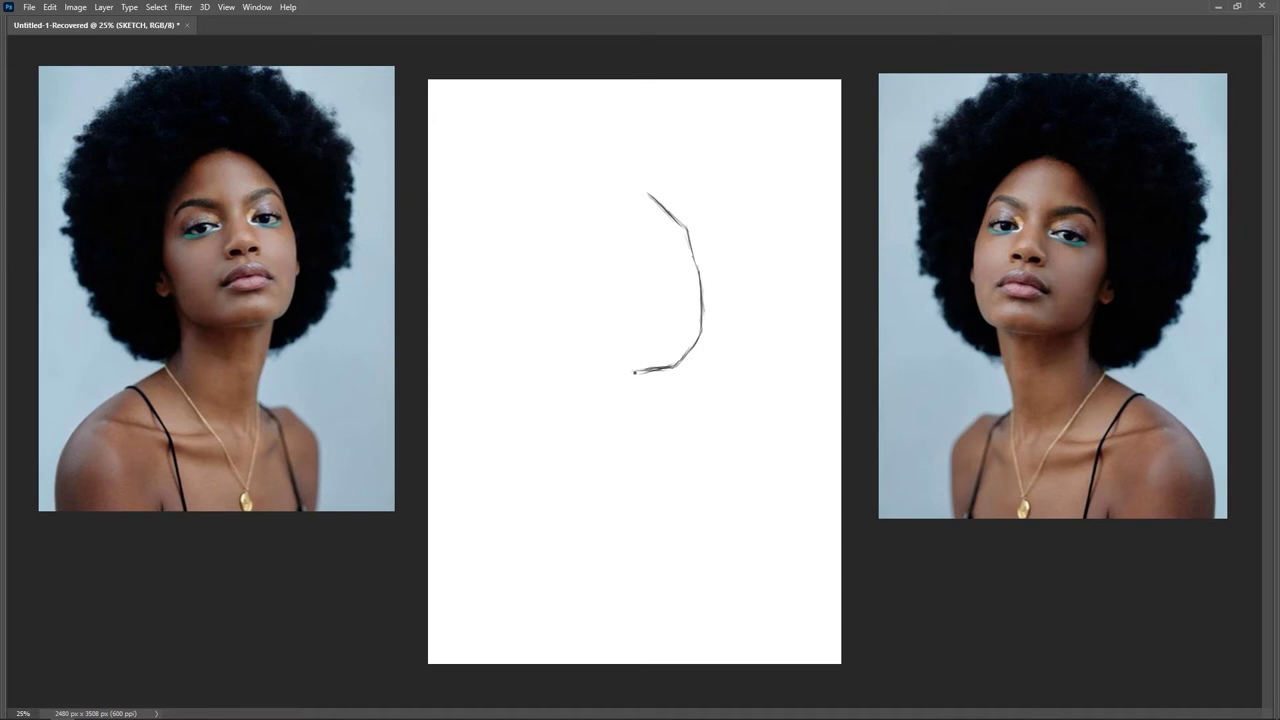
Complete the egg-shaped head outline with strokes along the chin, up the left side, and across the top of the forehead
drag(636, 367, 658, 368)
drag(646, 368, 590, 355)
drag(585, 352, 576, 328)
drag(567, 315, 560, 267)
mouse_move(562, 264)
mouse_down()
mouse_move(572, 215)
mouse_move(578, 247)
mouse_move(560, 262)
mouse_move(590, 186)
mouse_up()
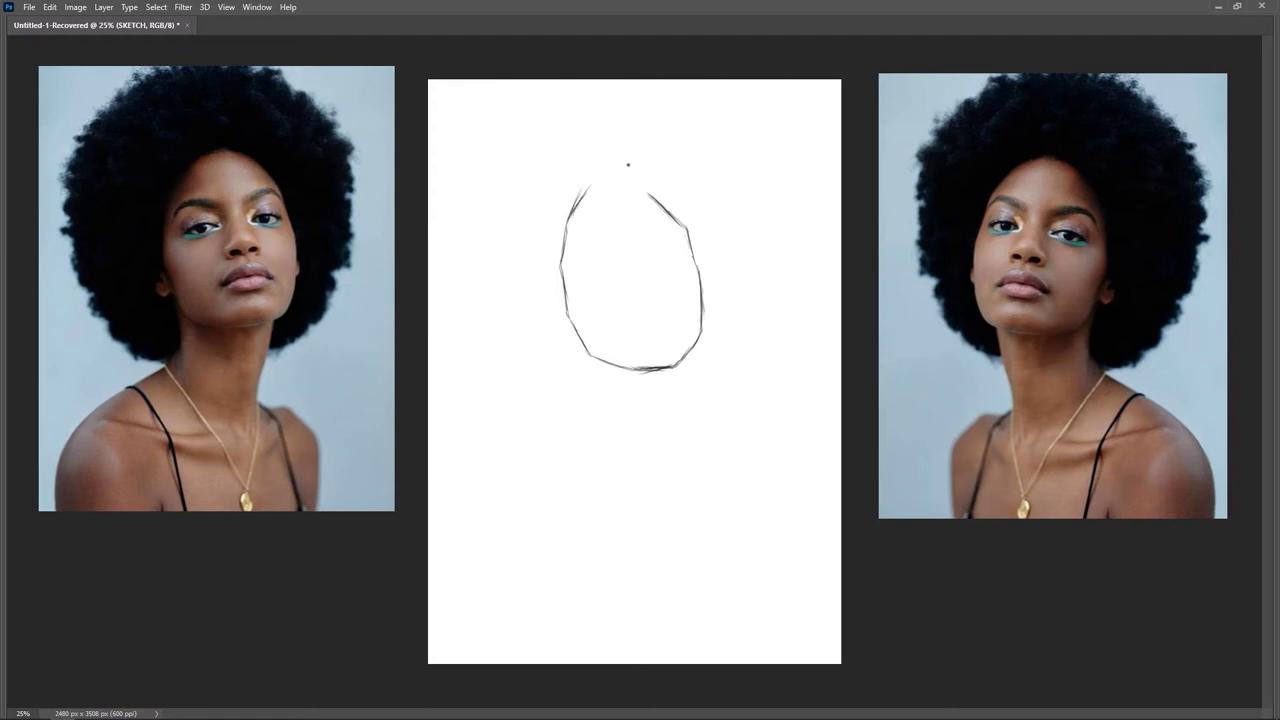
mouse_move(614, 182)
mouse_down()
mouse_move(592, 186)
mouse_move(643, 181)
mouse_move(595, 181)
mouse_up()
mouse_move(627, 178)
mouse_down()
mouse_move(656, 192)
mouse_move(623, 178)
mouse_move(654, 187)
mouse_move(689, 239)
mouse_up()
drag(646, 185, 669, 200)
Sketch both sides of the neck and a sloping left shoulder line that runs down into the upper arm
mouse_move(568, 316)
mouse_down()
mouse_move(582, 402)
mouse_move(567, 409)
mouse_up()
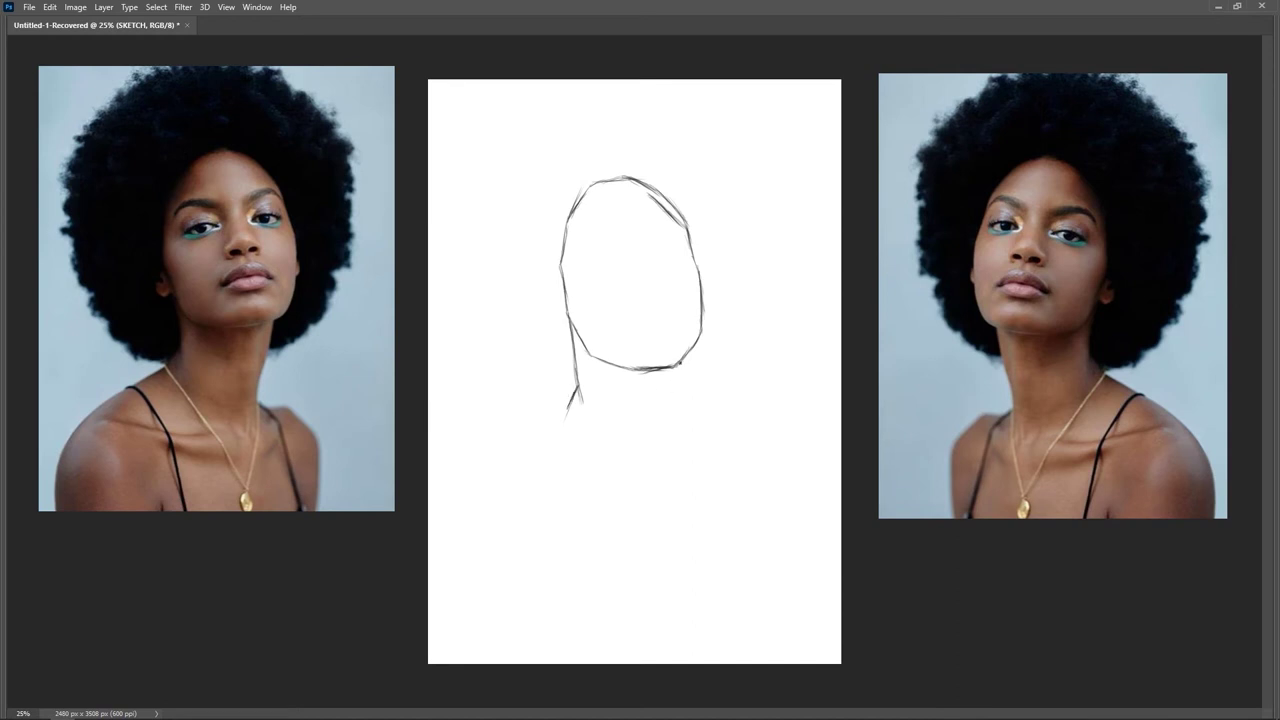
drag(681, 366, 671, 436)
mouse_move(570, 408)
mouse_down()
mouse_move(473, 492)
mouse_move(568, 410)
mouse_up()
mouse_move(486, 480)
mouse_down()
mouse_move(460, 514)
mouse_move(449, 583)
mouse_move(450, 552)
mouse_move(460, 588)
mouse_up()
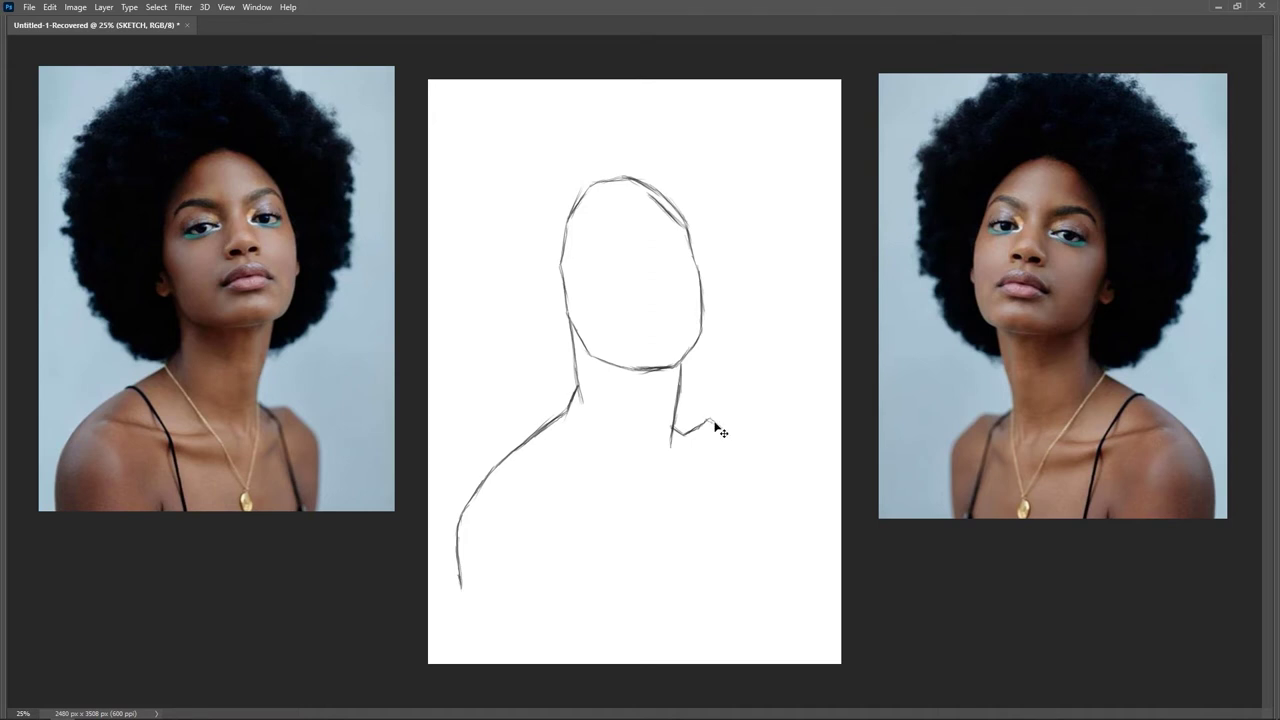
Undo the last right shoulder stroke and sketch the right shoulder from the neck base down into the upper arm
key(ctrl+z)
drag(684, 433, 704, 432)
drag(706, 428, 724, 438)
drag(718, 433, 755, 471)
drag(759, 490, 758, 525)
drag(757, 472, 761, 562)
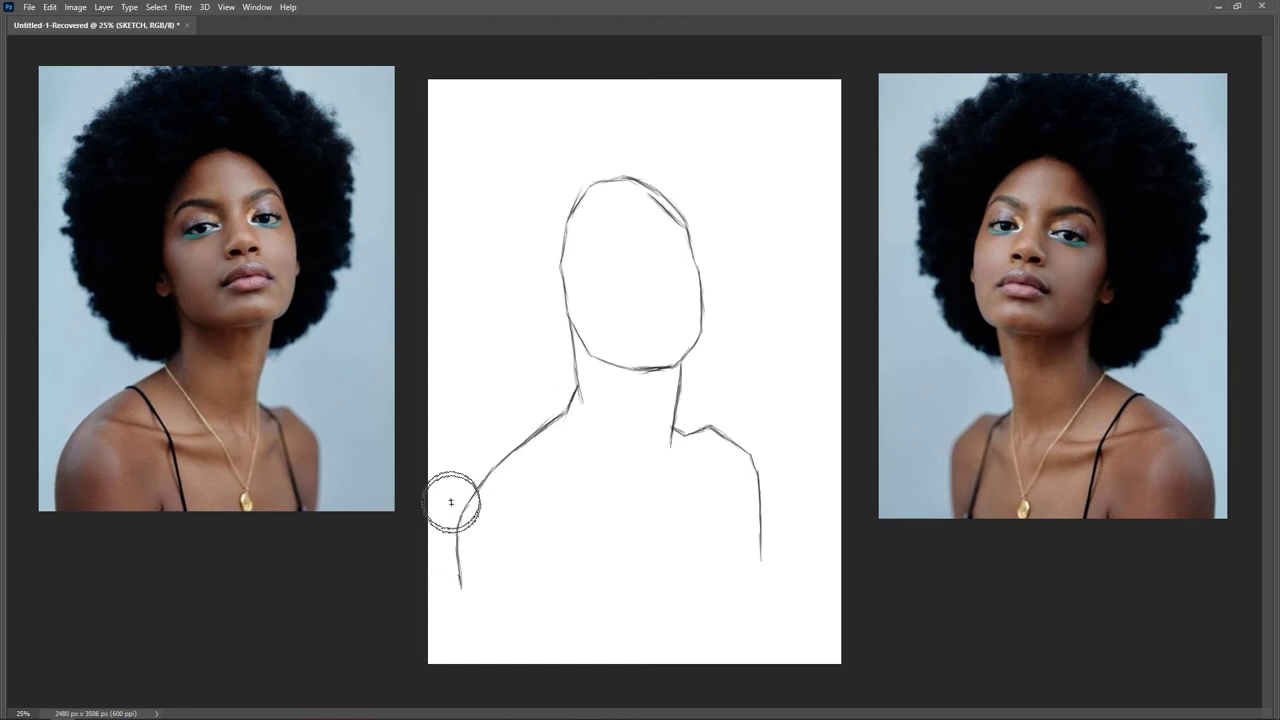
Erase the left shoulder and arm line up to the base of the neck
drag(510, 472, 500, 474)
mouse_move(452, 527)
mouse_down()
mouse_move(457, 597)
mouse_move(457, 506)
mouse_move(464, 517)
mouse_up()
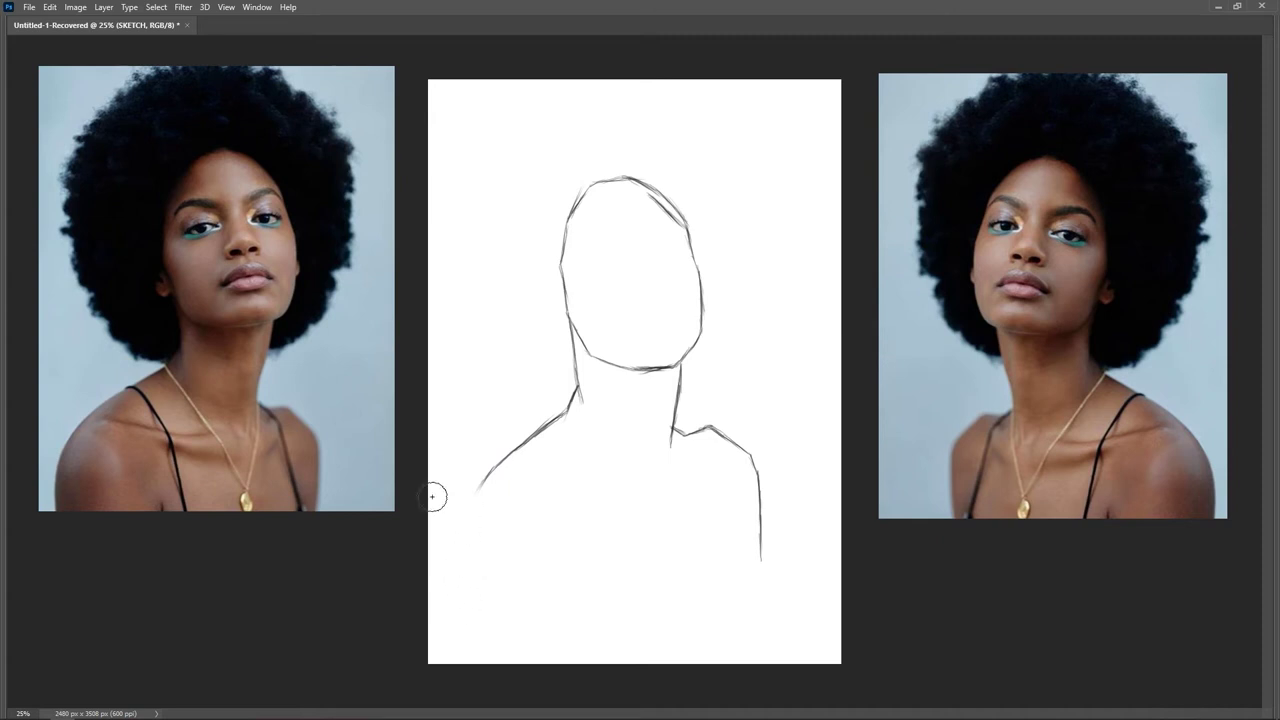
mouse_move(478, 461)
mouse_down()
mouse_move(497, 471)
mouse_move(520, 440)
mouse_move(506, 443)
mouse_up()
drag(543, 389, 560, 431)
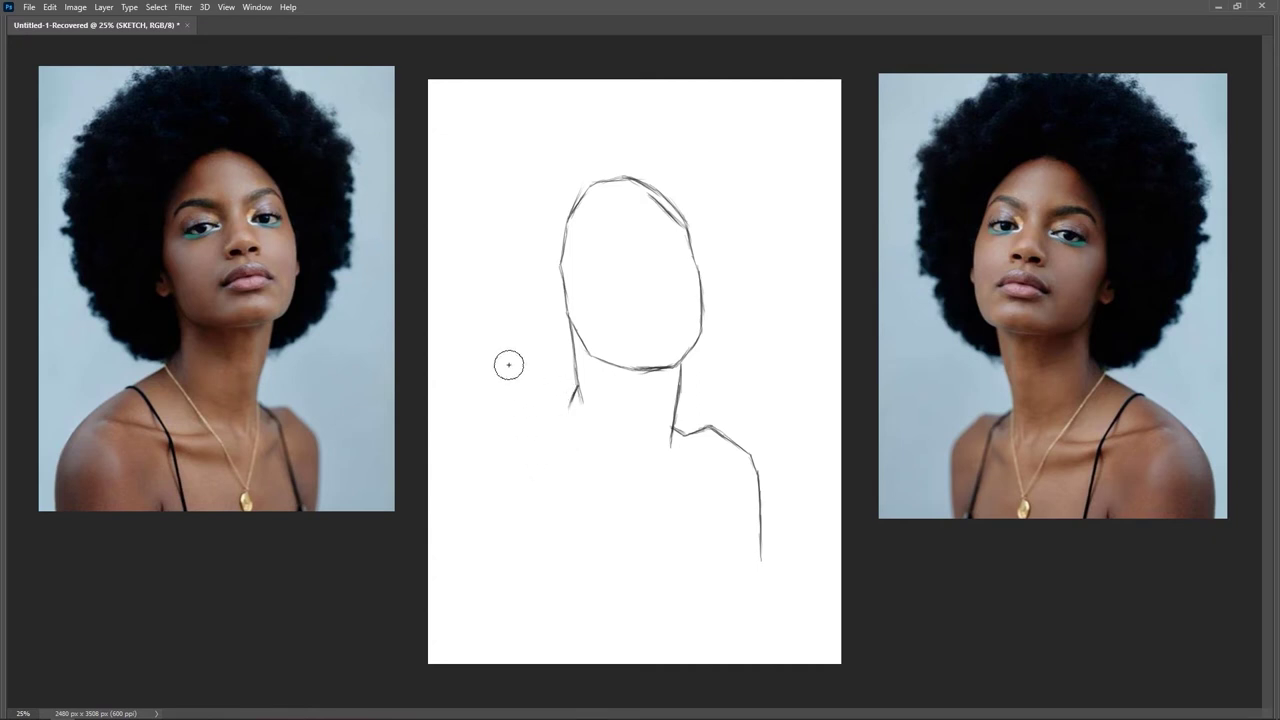
drag(537, 408, 553, 408)
Redraw the left shoulder from the neck base, slightly narrower, and continue it down into the upper arm
alt+right_click(553, 407)
drag(576, 388, 561, 406)
drag(563, 404, 523, 435)
key(v)
mouse_move(567, 414)
mouse_down()
mouse_move(595, 367)
mouse_move(563, 405)
mouse_up()
key(b)
drag(566, 404, 501, 457)
mouse_move(552, 416)
mouse_down()
mouse_move(484, 466)
mouse_move(507, 452)
mouse_move(465, 504)
mouse_move(474, 497)
mouse_up()
mouse_move(470, 512)
mouse_down()
mouse_move(471, 561)
mouse_move(468, 506)
mouse_move(473, 572)
mouse_move(468, 508)
mouse_move(472, 574)
mouse_up()
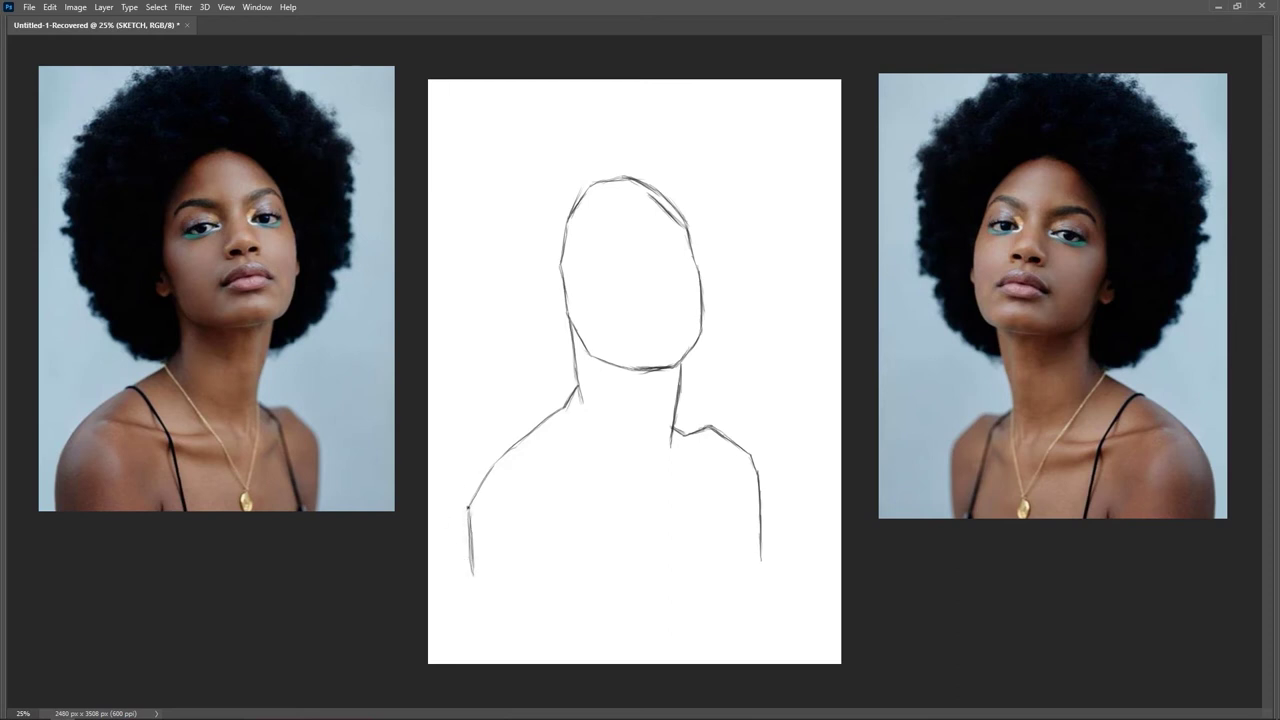
Touch up the left shoulder line and sketch the left side of the hair outline from the neck base up past eye level
drag(468, 507, 490, 468)
mouse_move(561, 405)
mouse_down()
mouse_move(527, 392)
mouse_move(472, 308)
mouse_move(455, 188)
mouse_up()
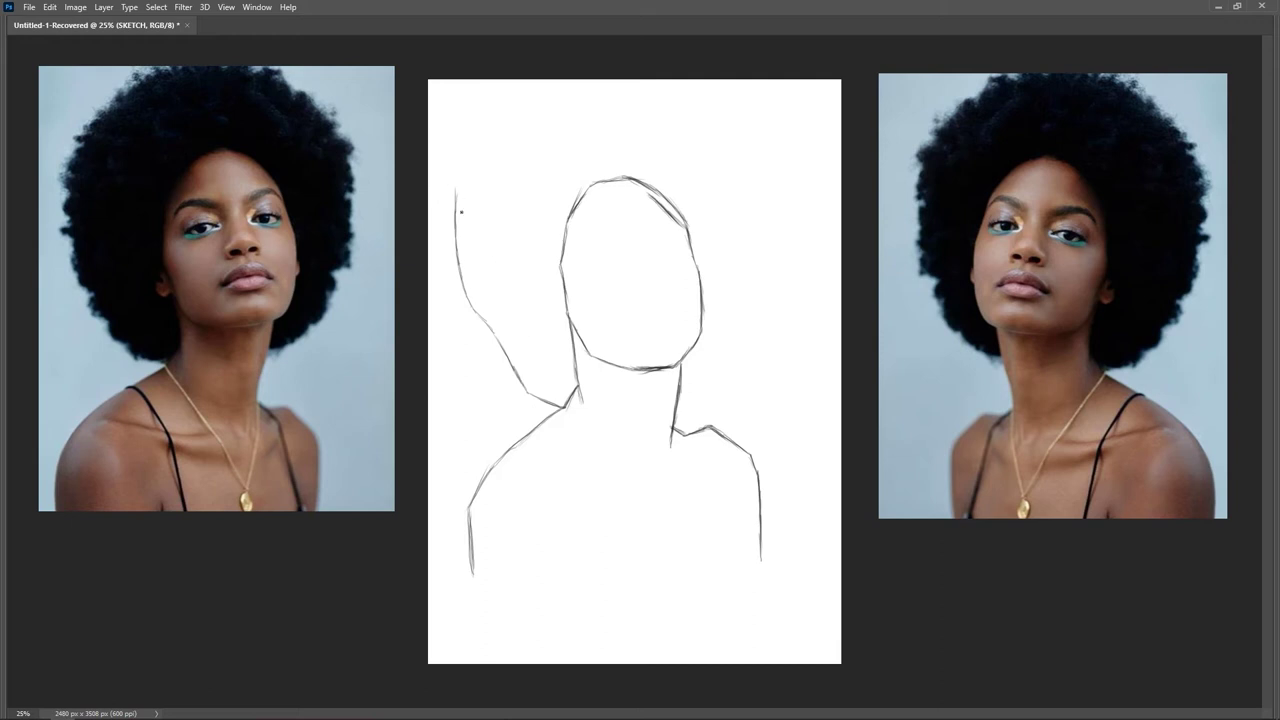
mouse_move(455, 218)
mouse_down()
mouse_move(470, 157)
mouse_move(460, 173)
mouse_move(530, 110)
mouse_up()
mouse_move(455, 178)
mouse_down()
mouse_move(515, 118)
mouse_move(598, 94)
mouse_up()
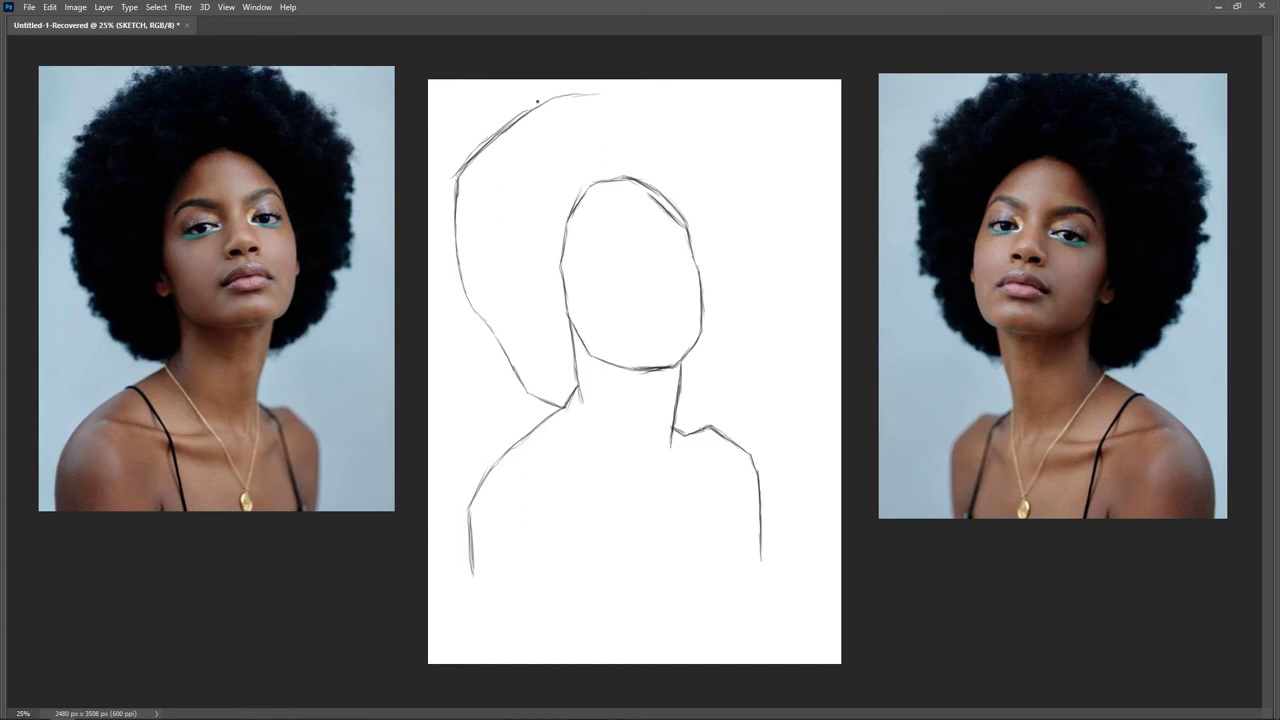
key(ctrl+z)
key(ctrl+z)
key(ctrl+z)
key(ctrl+z)
key(ctrl+z)
key(ctrl+z)
Sketch the hair outline's upper left slope, a nearly flat crown near the canvas edge, and the upper right slope
drag(457, 178, 497, 130)
mouse_move(476, 154)
mouse_down()
mouse_move(532, 90)
mouse_move(502, 123)
mouse_move(550, 90)
mouse_move(533, 93)
mouse_move(610, 86)
mouse_move(542, 86)
mouse_move(532, 93)
mouse_move(612, 85)
mouse_up()
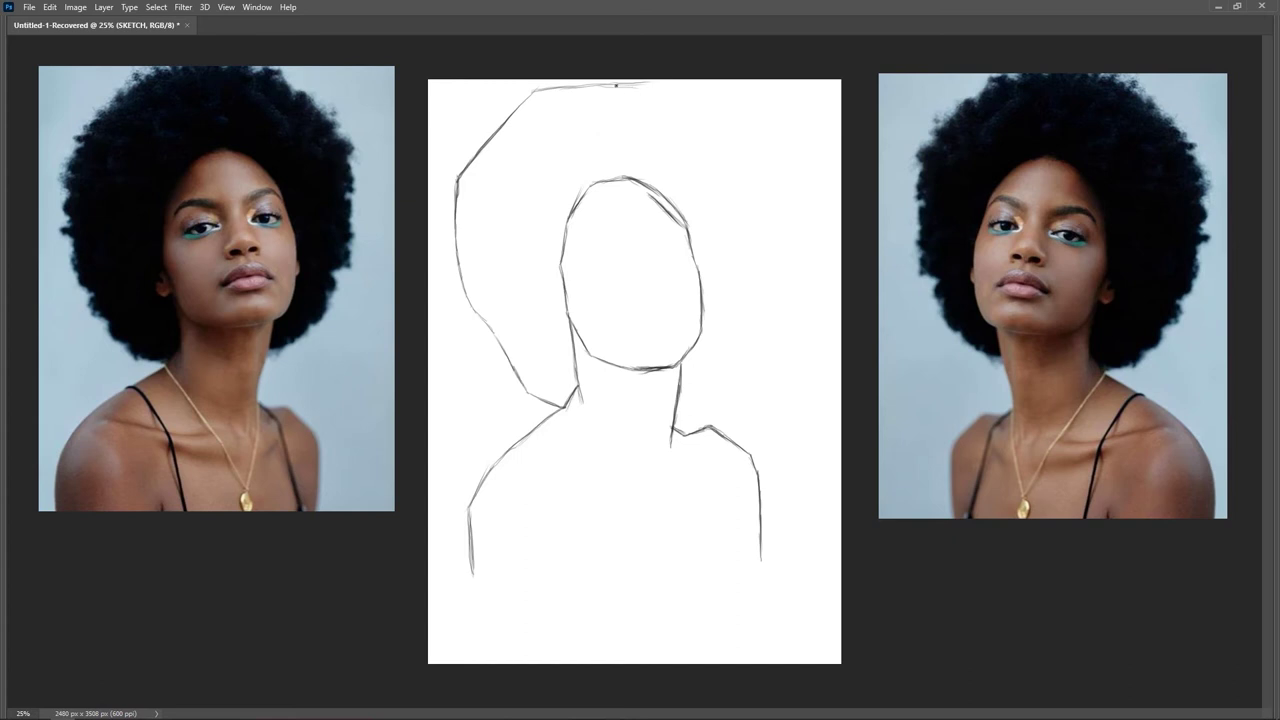
mouse_move(610, 88)
mouse_down()
mouse_move(705, 90)
mouse_move(740, 131)
mouse_up()
drag(700, 92, 750, 152)
drag(750, 152, 766, 226)
drag(764, 171, 757, 302)
mouse_move(763, 258)
mouse_down()
mouse_move(750, 338)
mouse_move(717, 378)
mouse_up()
mouse_move(754, 308)
mouse_down()
mouse_move(748, 340)
mouse_move(690, 394)
mouse_up()
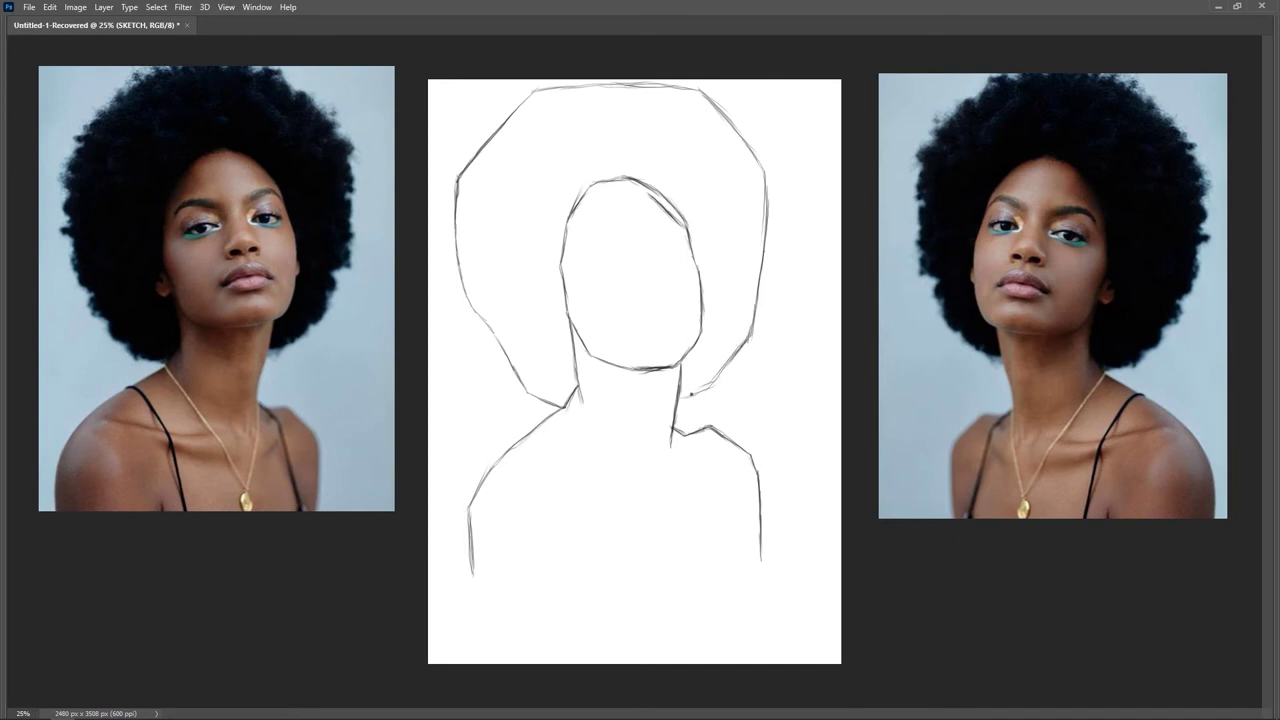
key(ctrl+z)
key(ctrl+z)
mouse_move(747, 334)
mouse_down()
mouse_move(716, 365)
mouse_move(729, 369)
mouse_up()
key(ctrl+z)
key(ctrl+z)
key(ctrl+z)
key(ctrl+z)
key(ctrl+z)
key(ctrl+z)
key(ctrl+z)
key(ctrl+z)
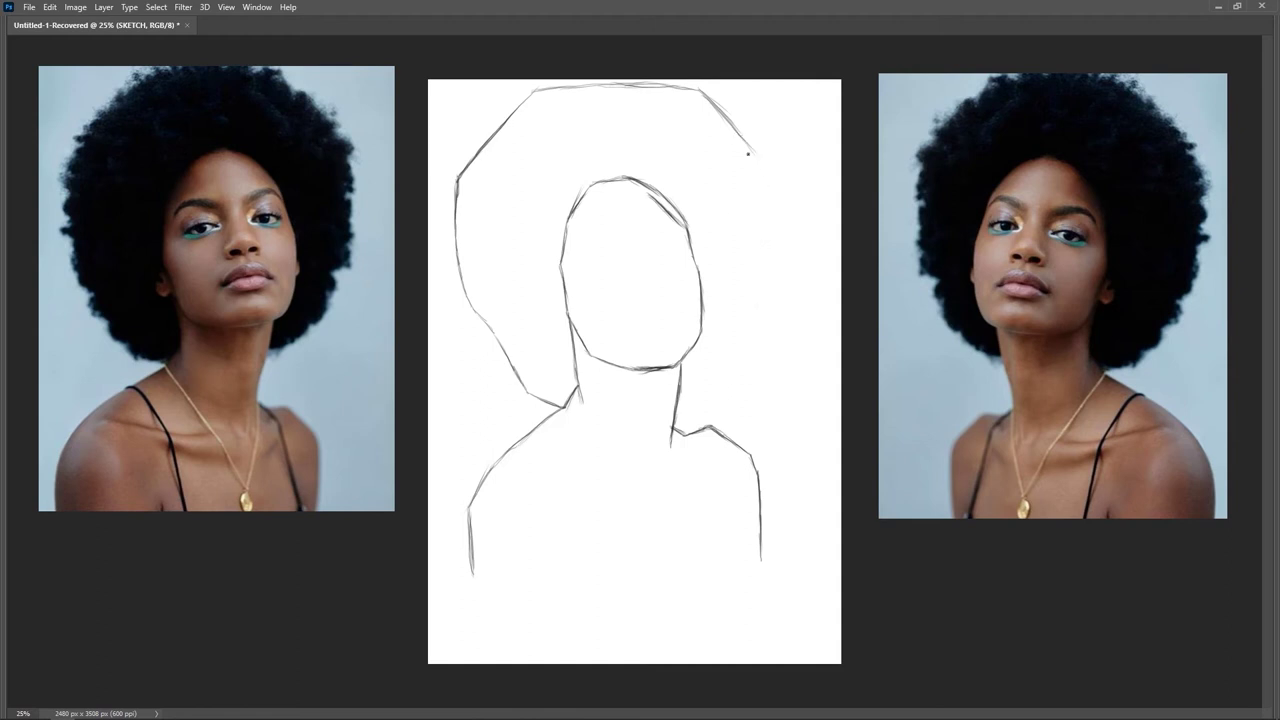
Sketch the right side of the hair outline straight down past the face and curve it in to the neck
drag(750, 145, 755, 238)
drag(757, 162, 744, 326)
mouse_move(754, 260)
mouse_down()
mouse_move(739, 342)
mouse_move(681, 398)
mouse_up()
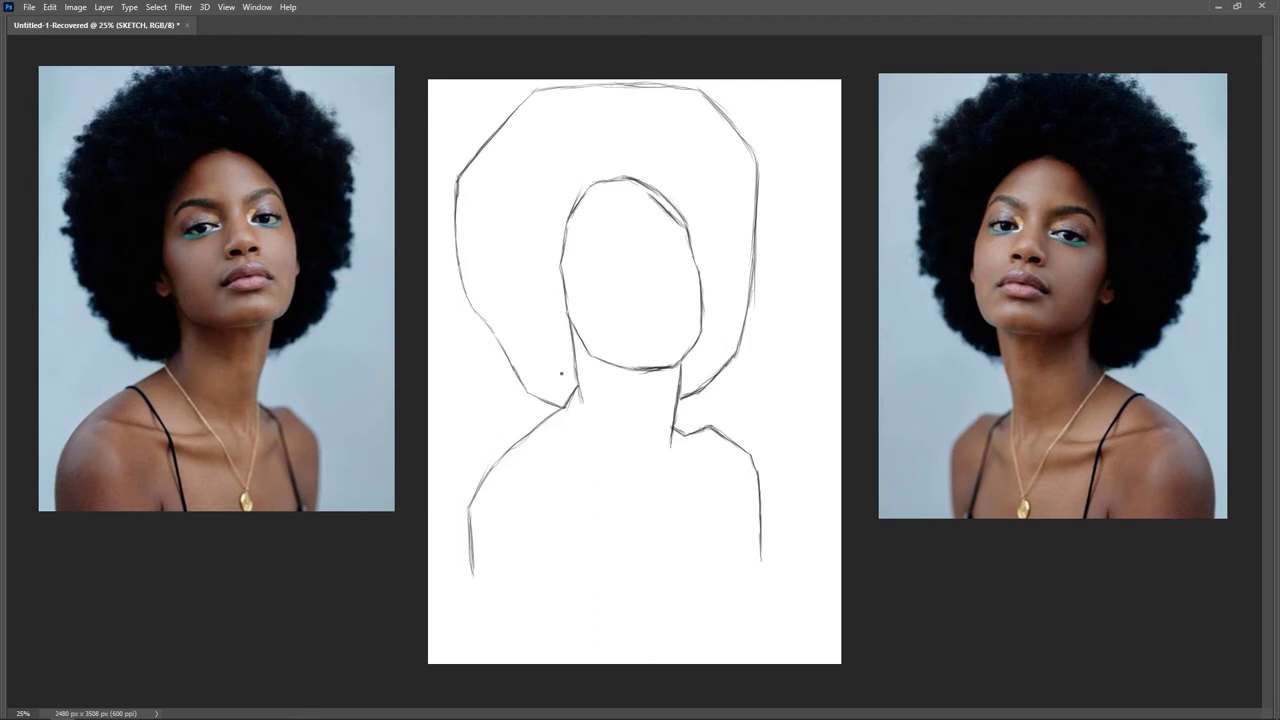
Move the whole sketch down on the canvas, then redraw the crown of the hair higher and reinforce the hair's right edge
drag(677, 398, 680, 433)
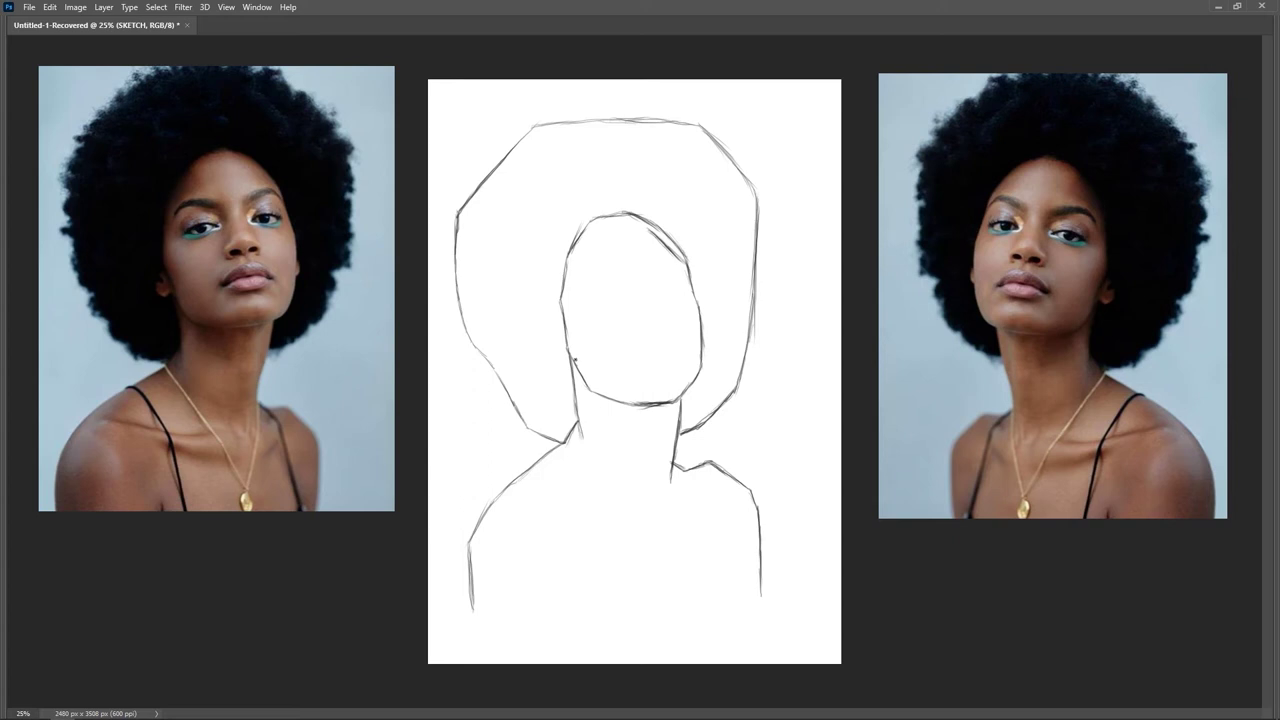
mouse_move(544, 118)
mouse_down()
mouse_move(622, 98)
mouse_move(682, 116)
mouse_move(655, 90)
mouse_move(690, 125)
mouse_move(680, 78)
mouse_move(649, 94)
mouse_move(750, 178)
mouse_up()
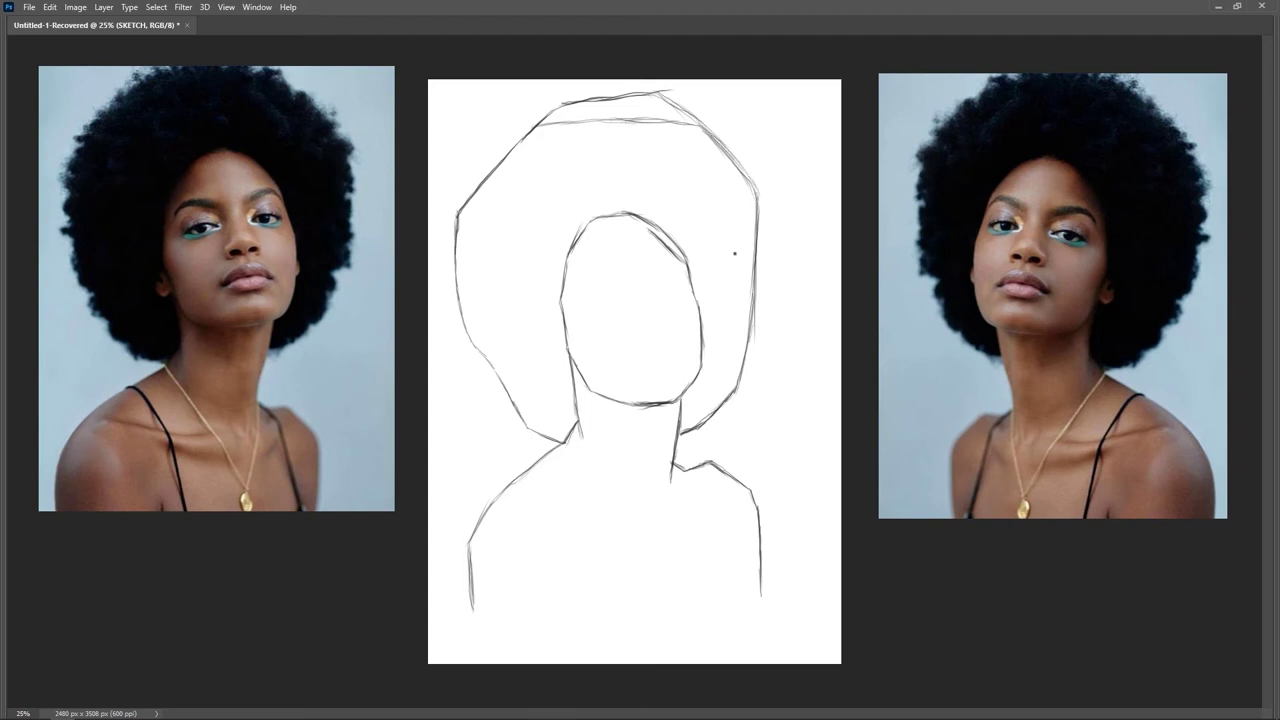
drag(760, 198, 756, 326)
mouse_move(757, 276)
mouse_down()
mouse_move(752, 370)
mouse_move(724, 406)
mouse_up()
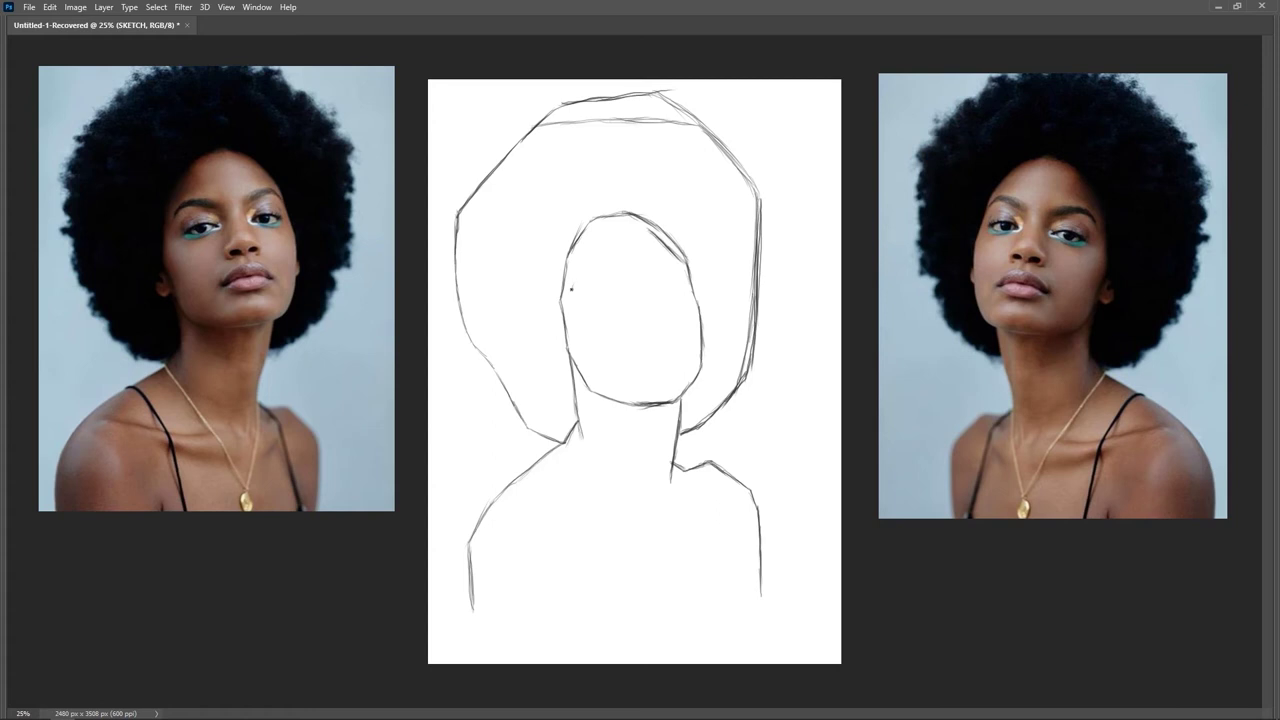
Sketch both angled eyebrows inside the face outline, redoing the outer end of the right brow
drag(572, 289, 576, 277)
drag(590, 273, 620, 281)
drag(652, 277, 671, 261)
drag(671, 265, 682, 258)
key(ctrl+z)
drag(664, 266, 675, 257)
Sketch the nose's nostrils and wings between the eyes and chin, undoing the first nose stroke
drag(629, 294, 632, 320)
key(ctrl+z)
drag(657, 309, 661, 316)
key(v)
drag(630, 320, 627, 323)
drag(629, 326, 632, 331)
drag(653, 328, 663, 322)
Sketch both almond-shaped eyes with their irises beneath the eyebrows
click(572, 353)
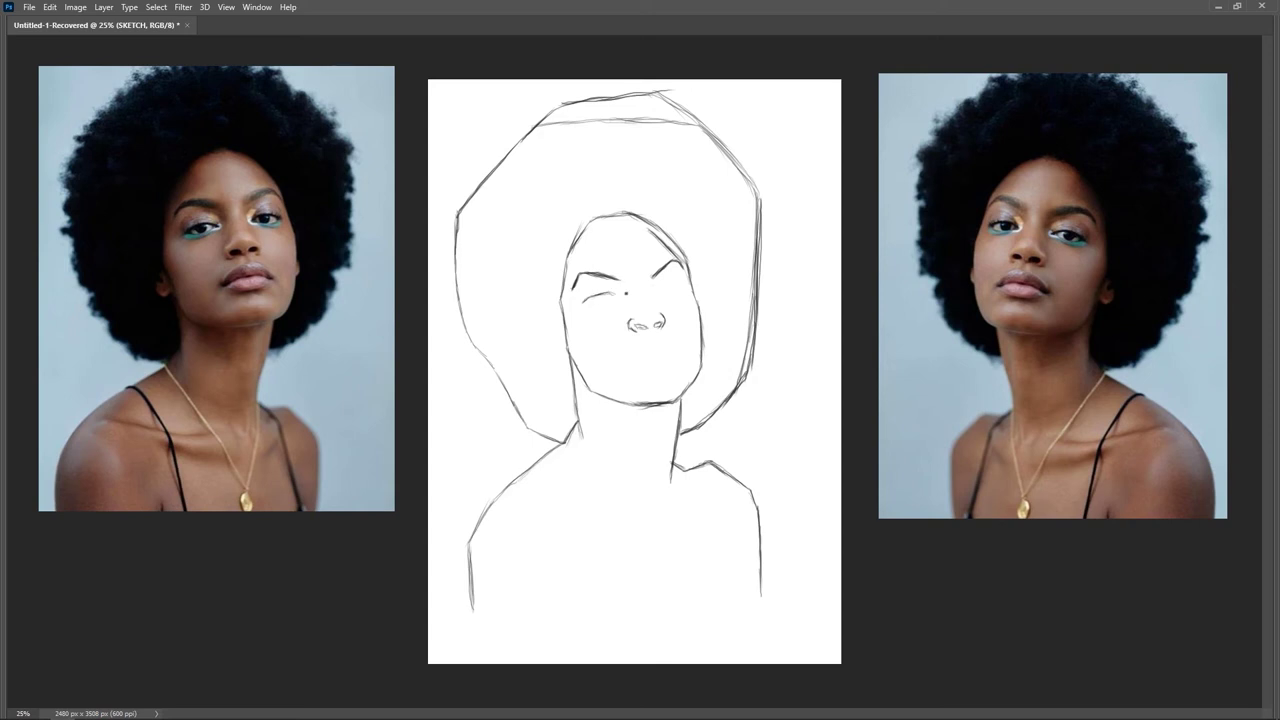
drag(609, 293, 620, 299)
drag(606, 296, 608, 302)
drag(668, 288, 683, 287)
drag(658, 297, 666, 293)
drag(684, 289, 688, 295)
Sketch the upper and lower lips below the nose
drag(631, 364, 638, 356)
drag(631, 364, 657, 346)
mouse_move(673, 346)
mouse_down()
mouse_move(642, 352)
mouse_move(645, 387)
mouse_move(678, 384)
mouse_move(673, 345)
mouse_move(661, 364)
mouse_up()
Lasso the nose, nudge its position slightly on the face and clear the selection
mouse_move(670, 318)
mouse_down()
mouse_move(651, 308)
mouse_move(620, 339)
mouse_move(652, 347)
mouse_move(658, 328)
mouse_up()
key(l)
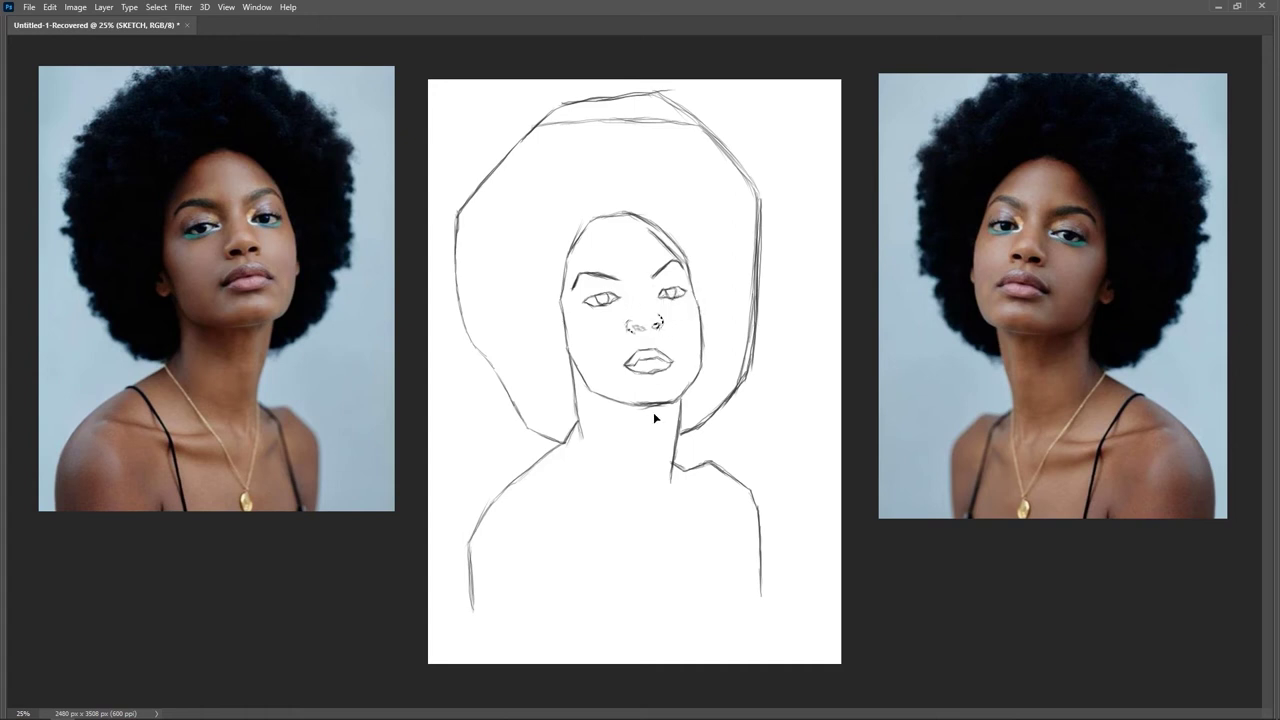
key(ctrl)
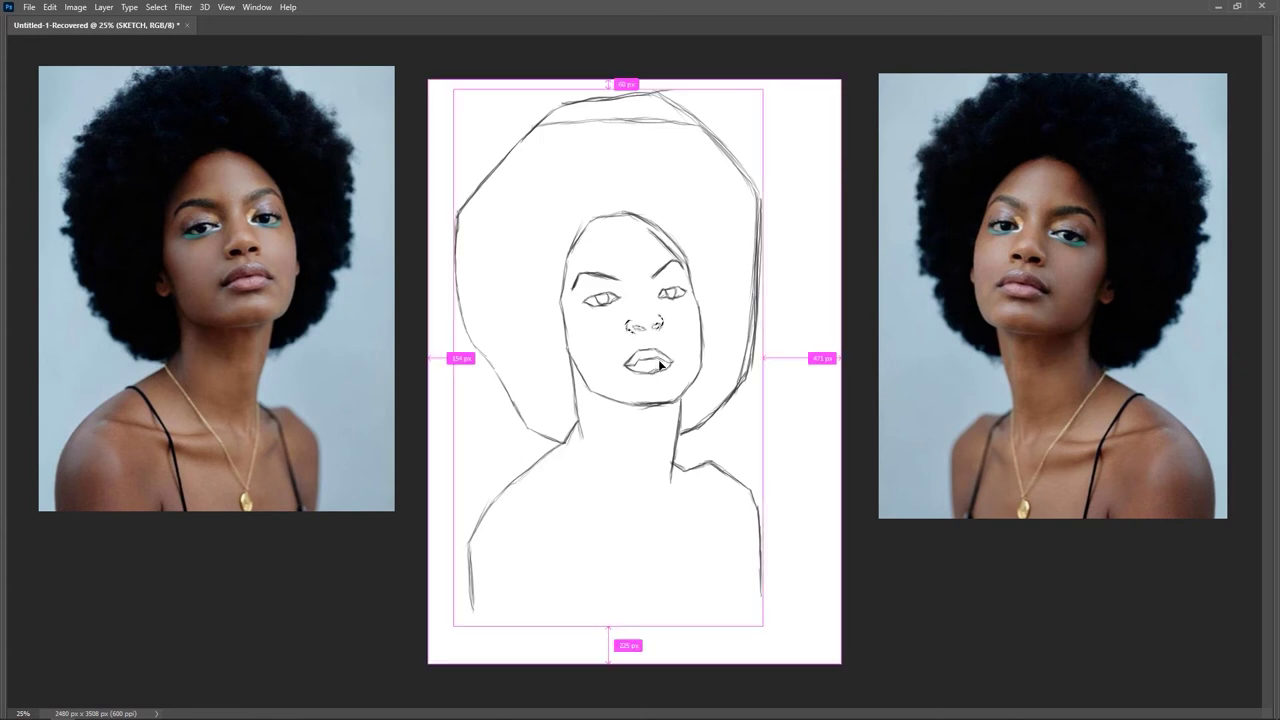
key(ctrl+d)
drag(710, 405, 737, 408)
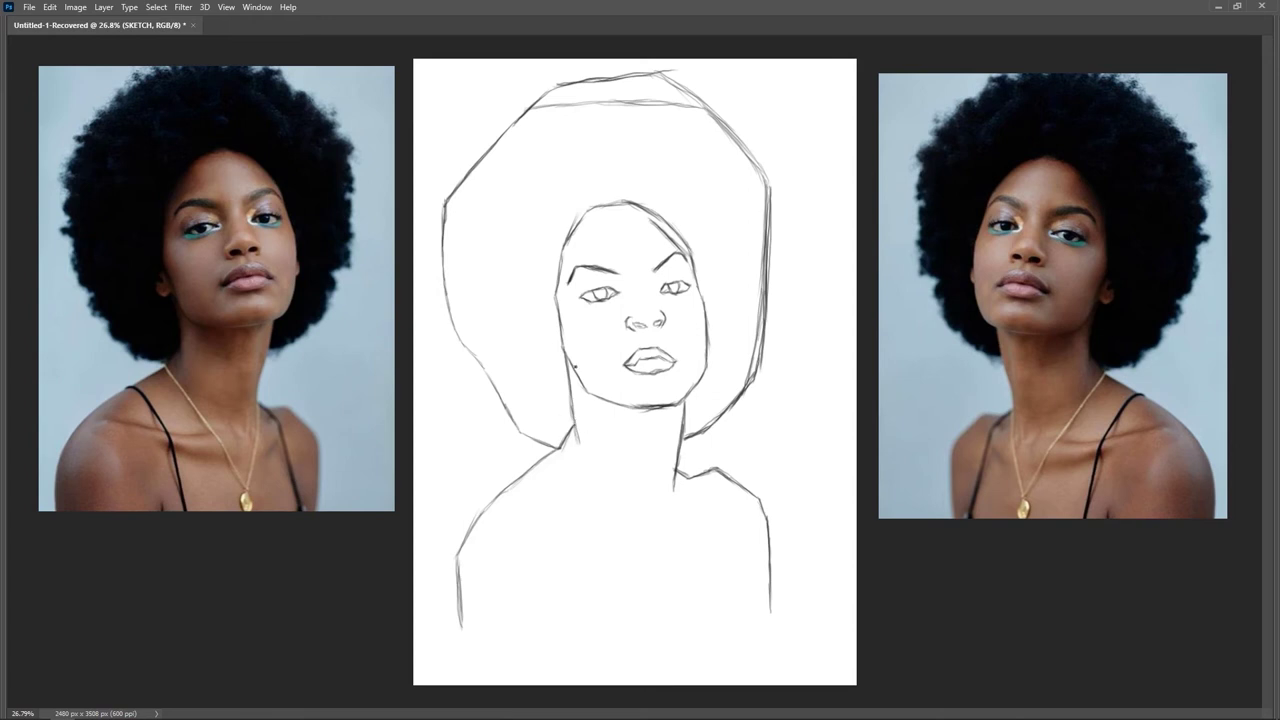
Add a new layer above the SKETCH layer and move the mirrored reference photo off the layer list
key(Tab)
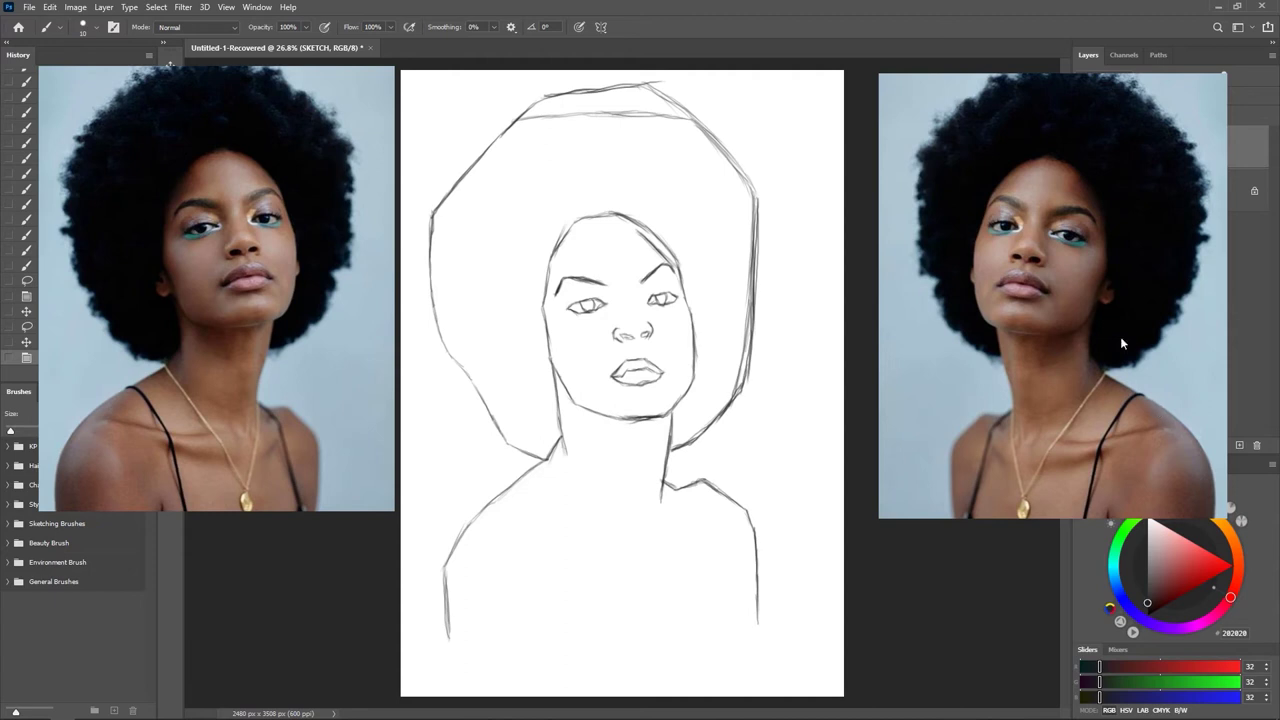
click(1240, 445)
drag(1114, 262, 959, 316)
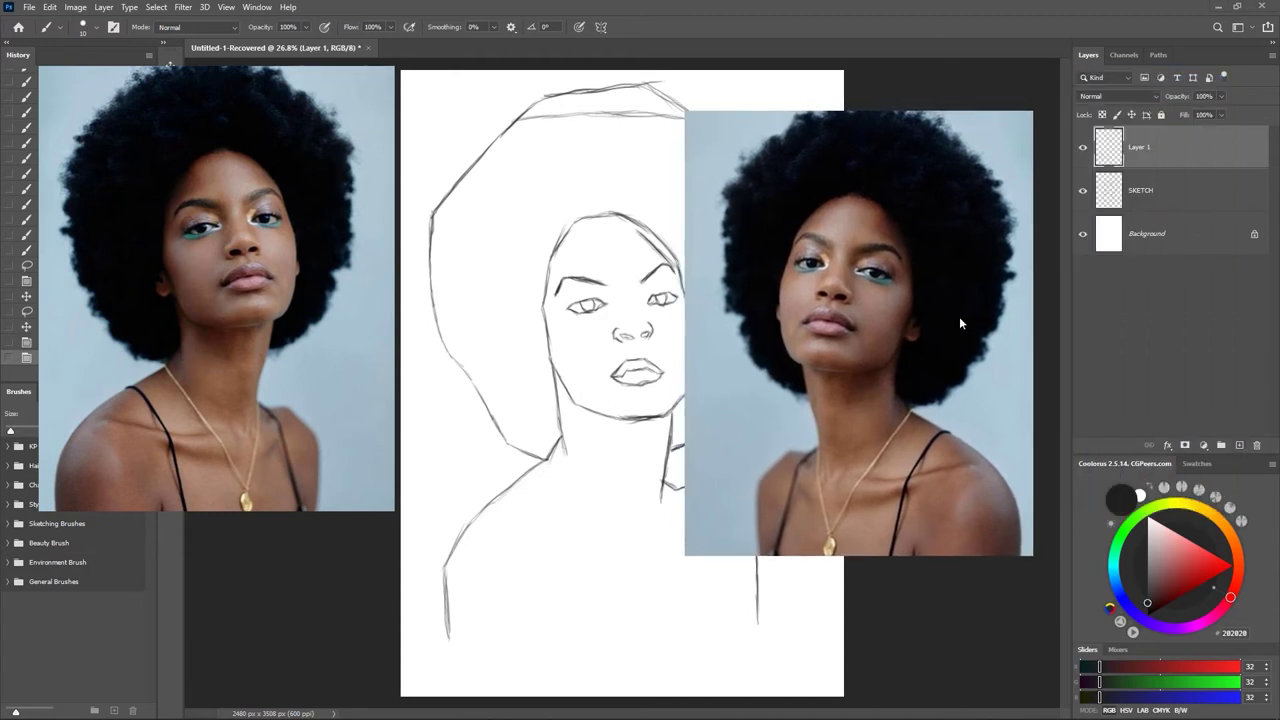
Lower the SKETCH layer's opacity to 50% and make the new layer above it active
click(1170, 184)
drag(1184, 100, 1172, 97)
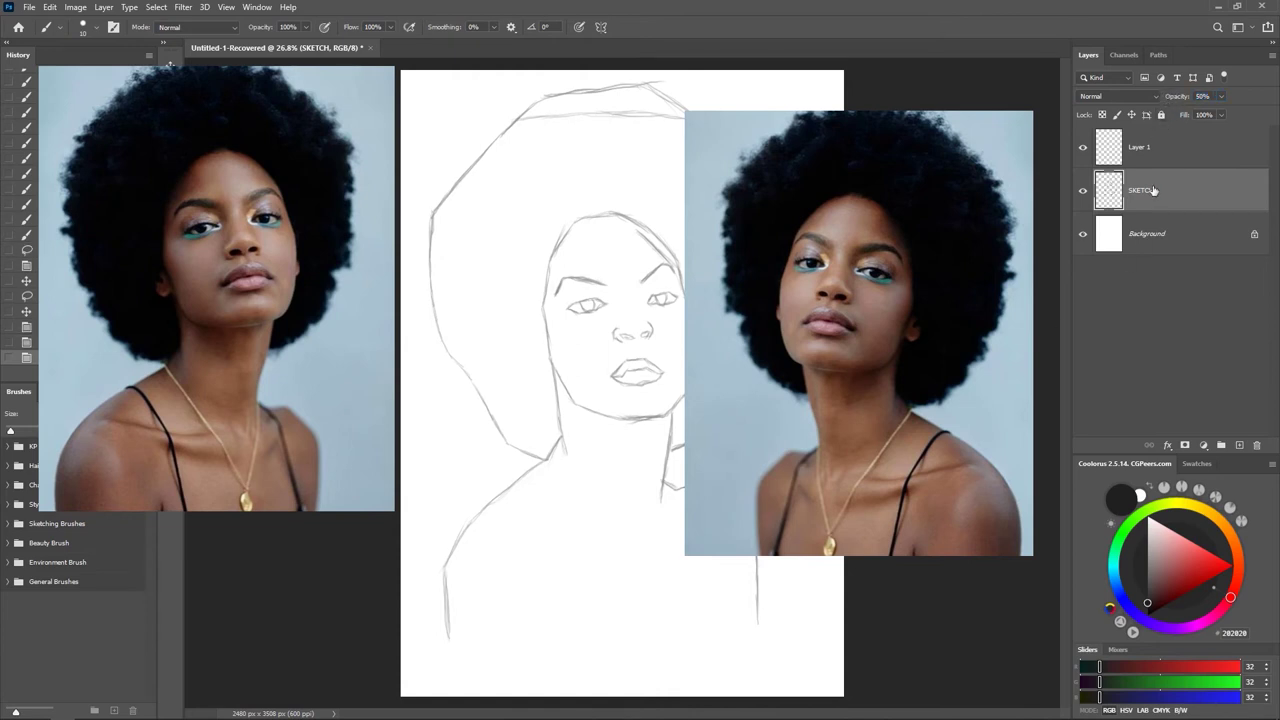
click(1150, 152)
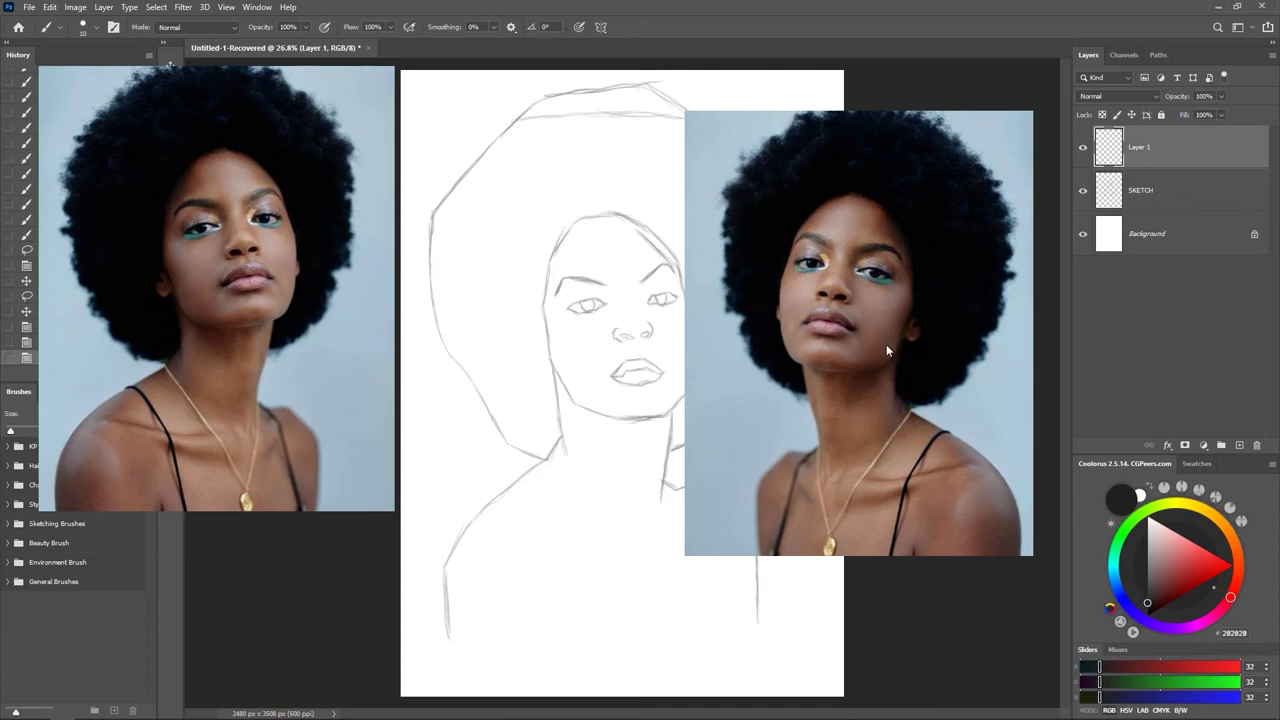
Move the mirrored reference photo back beside the canvas and hide the interface panels
drag(858, 322, 1024, 298)
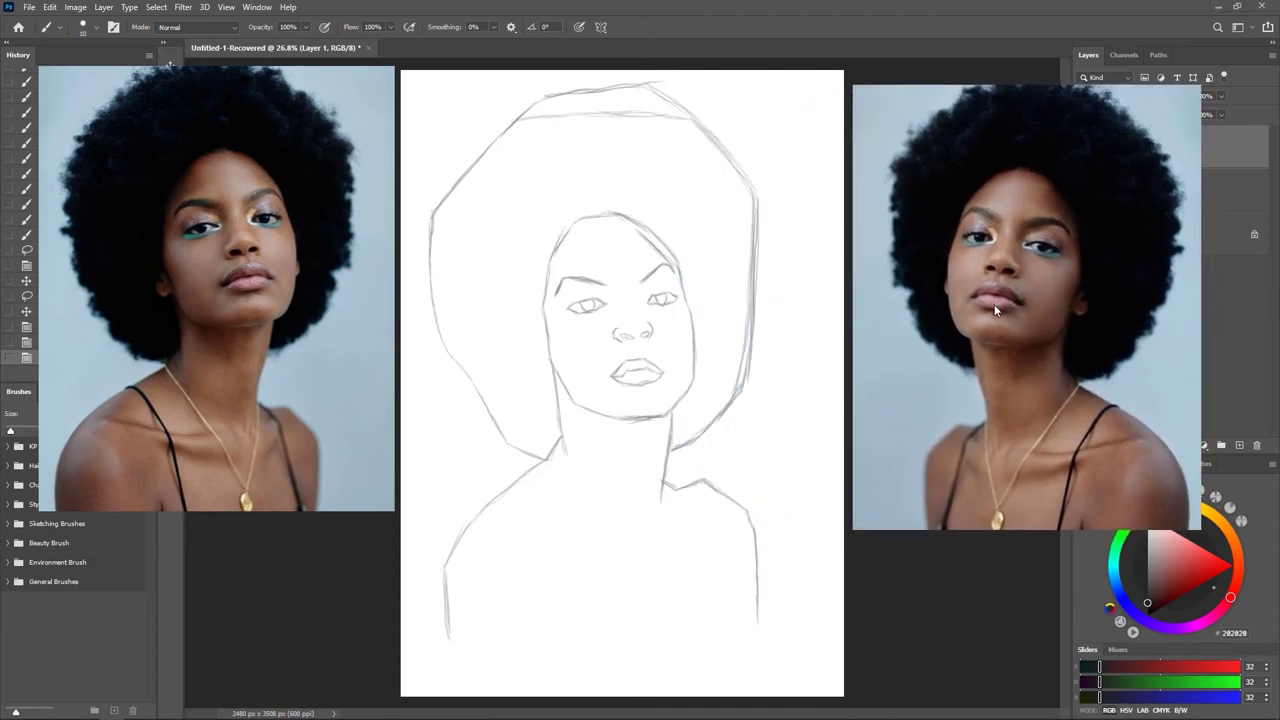
click(737, 29)
key(Tab)
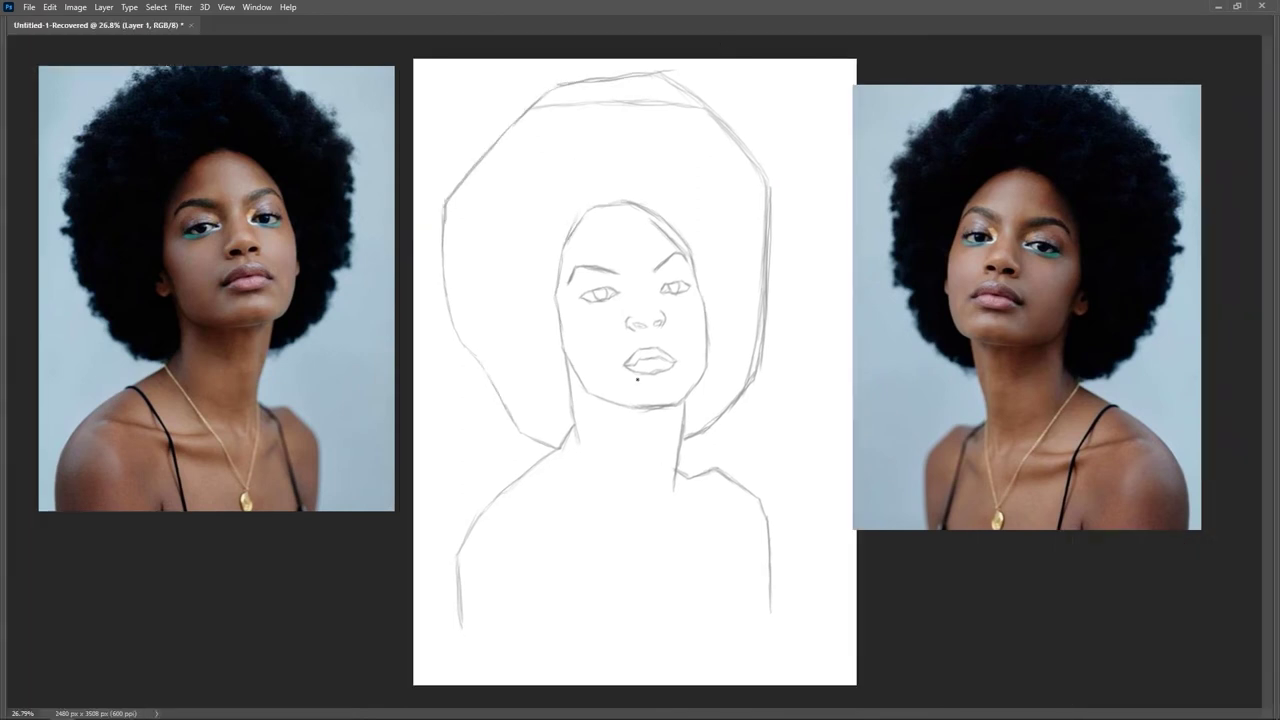
key(Tab)
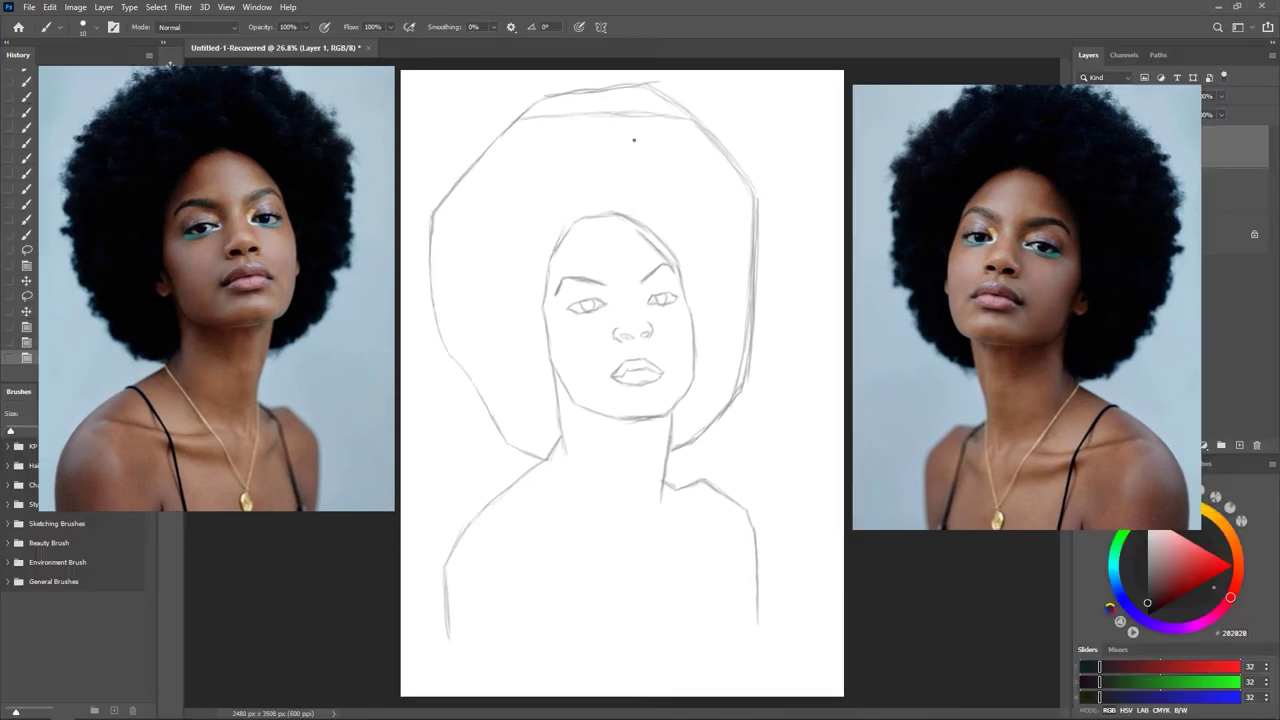
text(10)
key(Tab)
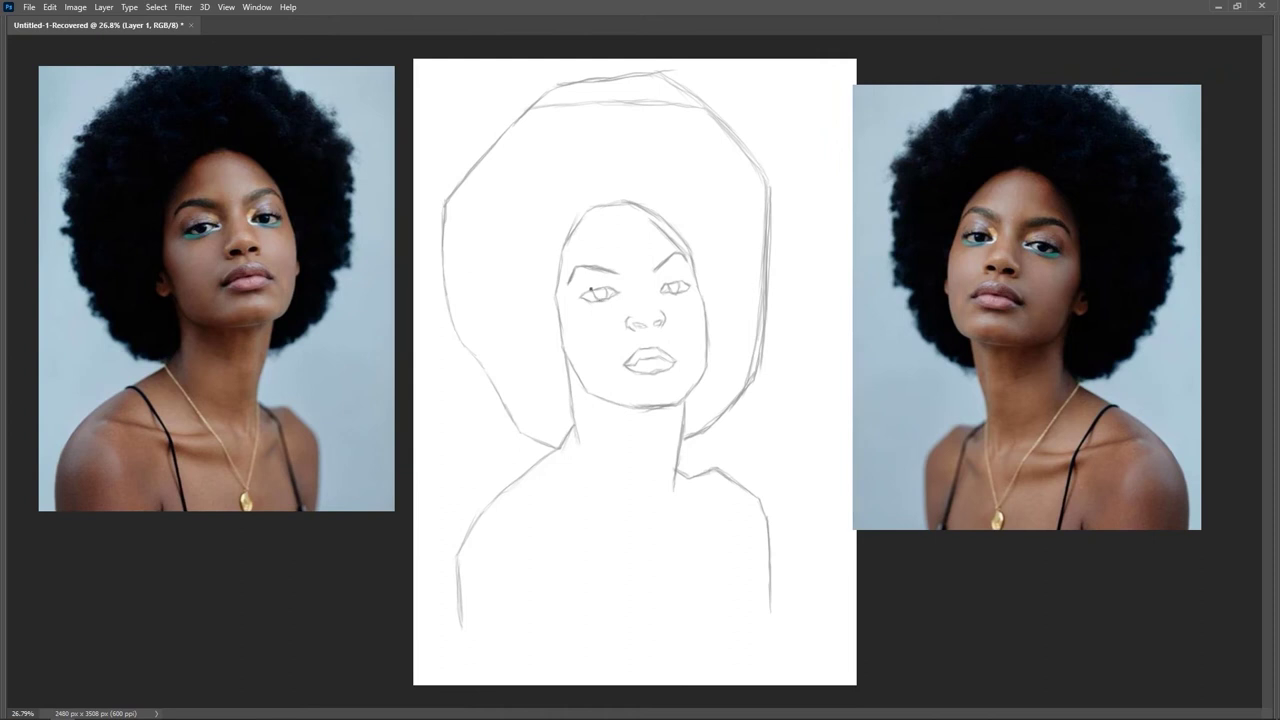
Draw a clean dark contour along the right side of the face from the top of the forehead to the jaw
drag(597, 348, 575, 296)
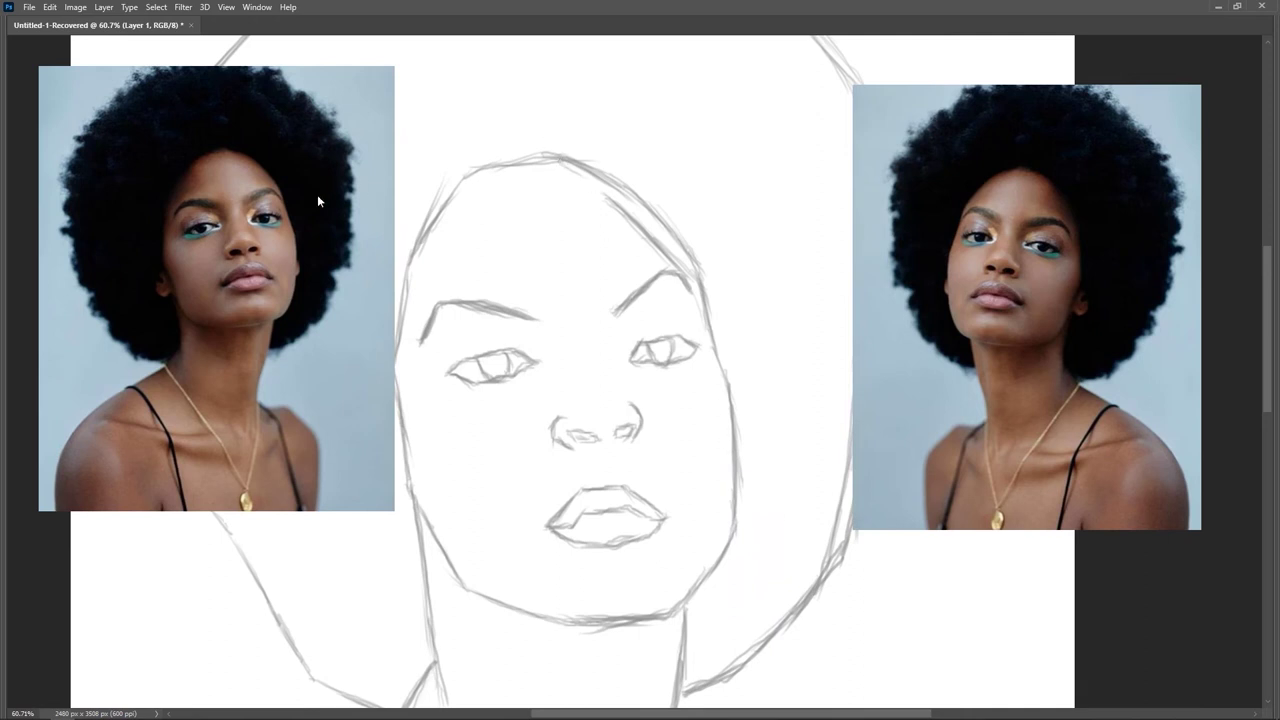
mouse_move(549, 153)
mouse_down()
mouse_move(598, 167)
mouse_move(555, 156)
mouse_move(628, 191)
mouse_up()
mouse_move(567, 157)
mouse_down()
mouse_move(633, 191)
mouse_move(692, 258)
mouse_up()
mouse_move(640, 194)
mouse_down()
mouse_move(700, 279)
mouse_move(697, 258)
mouse_move(685, 246)
mouse_move(703, 302)
mouse_move(698, 272)
mouse_move(695, 301)
mouse_move(678, 296)
mouse_move(701, 310)
mouse_move(699, 275)
mouse_move(732, 421)
mouse_move(743, 251)
mouse_up()
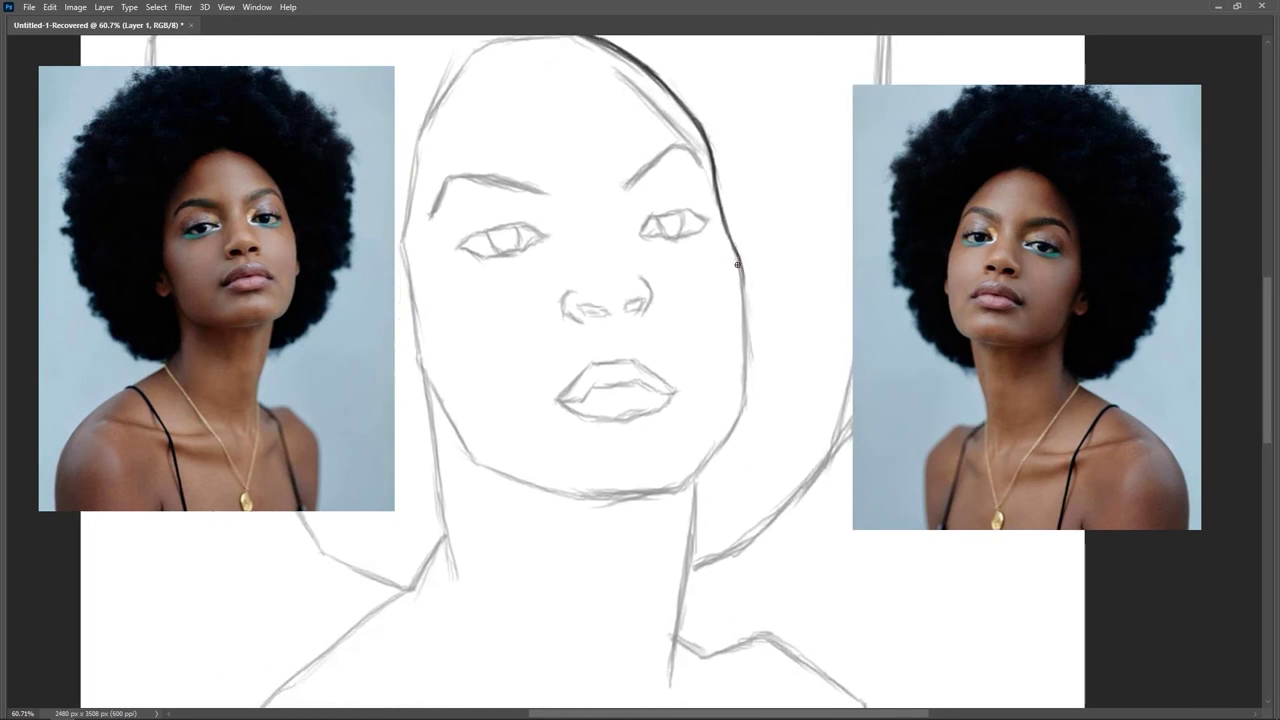
mouse_move(738, 256)
mouse_down()
mouse_move(740, 326)
mouse_move(748, 292)
mouse_move(744, 377)
mouse_move(758, 349)
mouse_move(736, 310)
mouse_move(730, 364)
mouse_move(697, 378)
mouse_up()
mouse_move(738, 328)
mouse_down()
mouse_move(702, 396)
mouse_move(730, 359)
mouse_move(723, 373)
mouse_move(674, 436)
mouse_up()
drag(718, 382, 690, 414)
drag(730, 358, 708, 394)
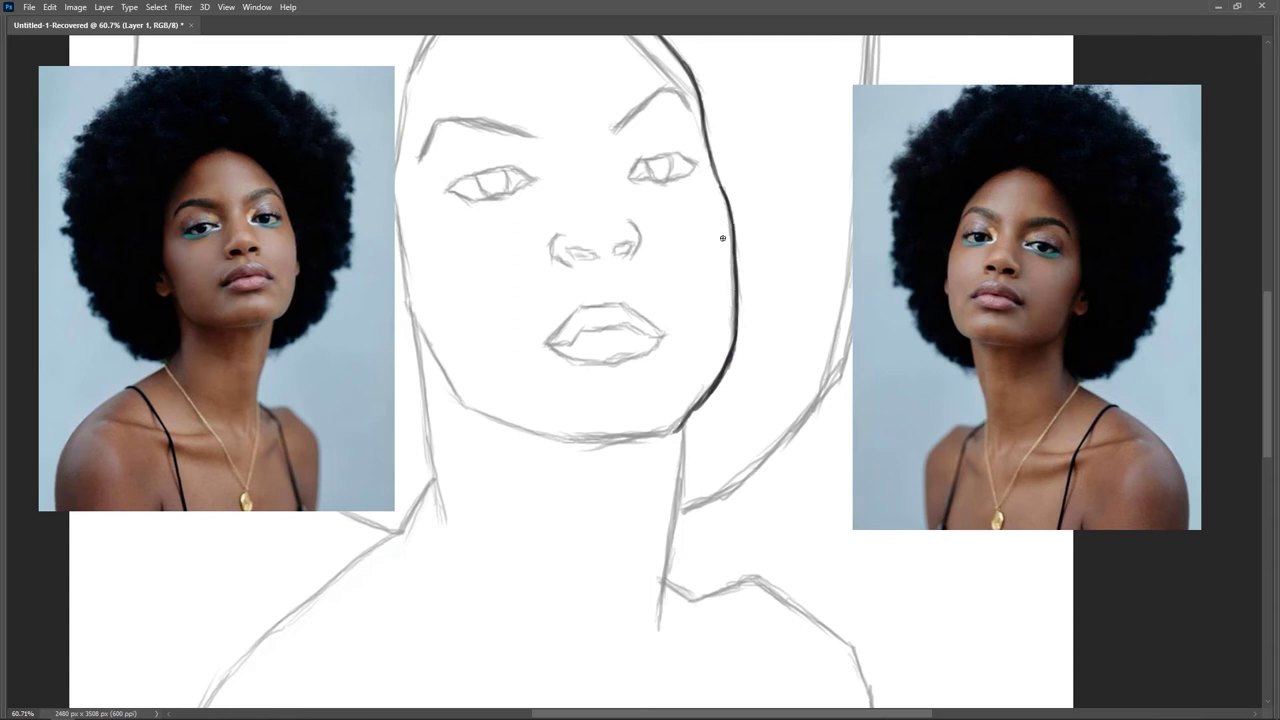
Draw a clean dark jawline from the left cheek under the chin to the right jaw contour
drag(607, 253, 670, 259)
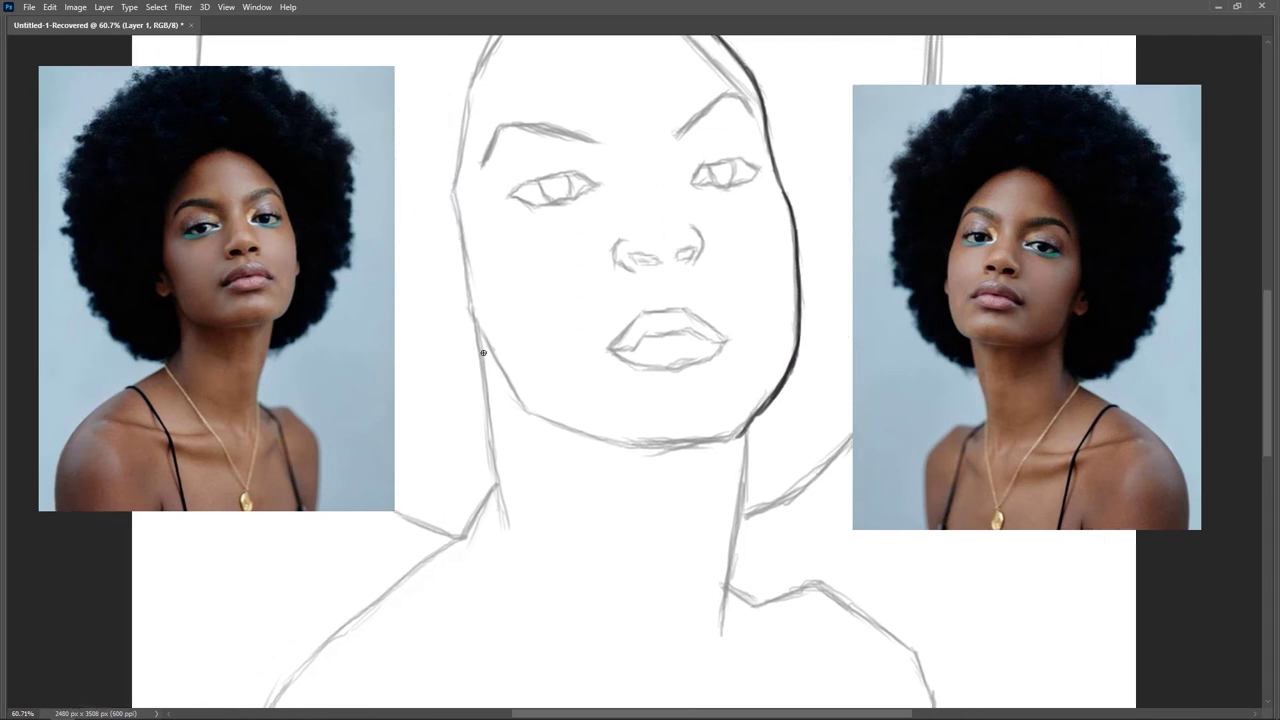
mouse_move(479, 328)
mouse_down()
mouse_move(524, 412)
mouse_move(594, 440)
mouse_up()
drag(530, 415, 646, 447)
mouse_move(602, 443)
mouse_down()
mouse_move(636, 452)
mouse_move(618, 444)
mouse_move(727, 433)
mouse_move(733, 451)
mouse_move(652, 442)
mouse_move(738, 435)
mouse_move(720, 443)
mouse_move(754, 420)
mouse_up()
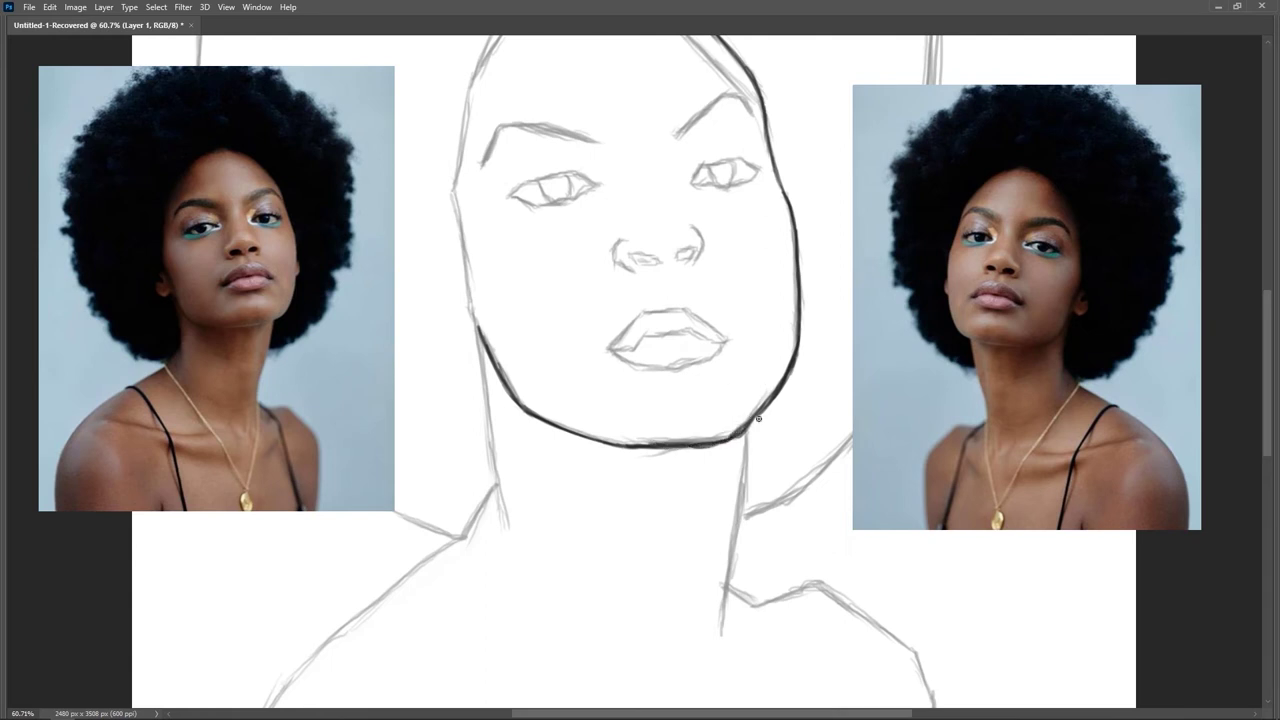
Thicken the right jaw corner, erase rough edges along the underside of the chin and redraw the line there
drag(737, 435, 776, 398)
drag(731, 440, 753, 424)
key(e)
drag(726, 438, 727, 431)
mouse_move(712, 446)
mouse_down()
mouse_move(722, 440)
mouse_move(700, 444)
mouse_up()
key(b)
drag(682, 447, 711, 445)
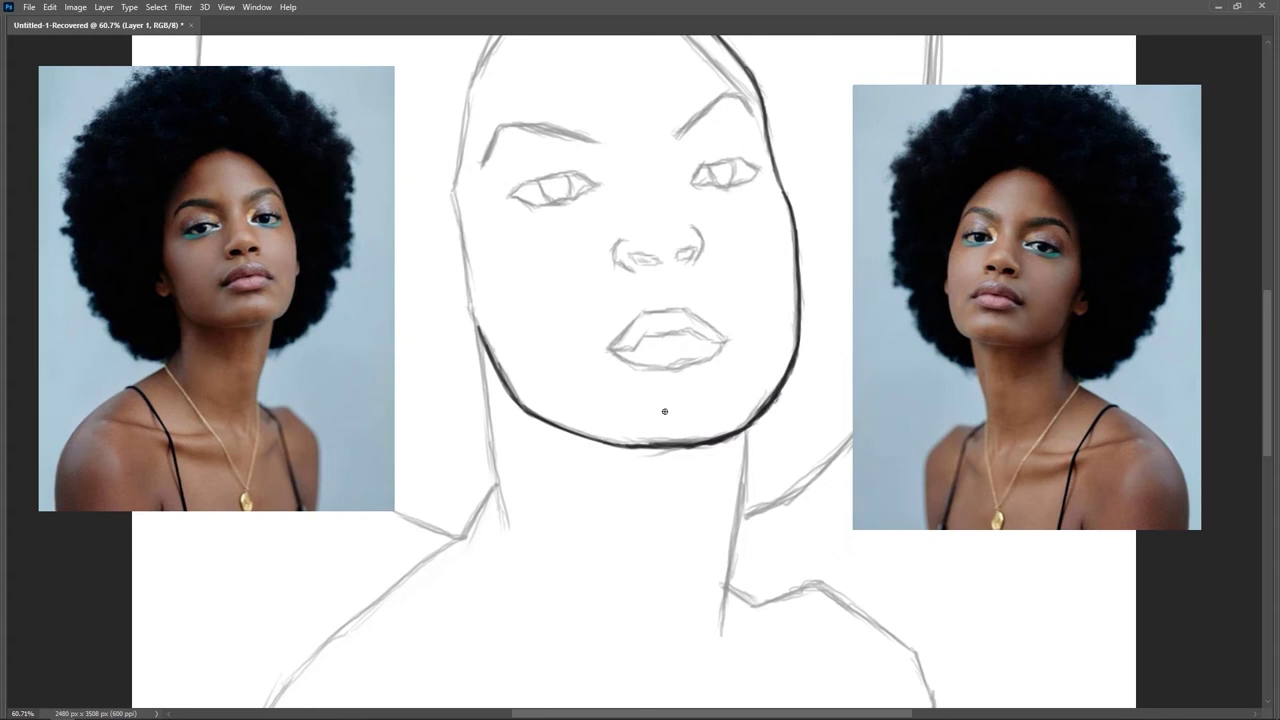
Erase rough edges under the chin and along the inside of the right jaw corner, and touch up the line there
key(e)
mouse_move(734, 443)
mouse_down()
mouse_move(720, 429)
mouse_move(715, 443)
mouse_move(729, 438)
mouse_move(708, 443)
mouse_up()
key(b)
mouse_move(750, 429)
mouse_down()
mouse_move(783, 392)
mouse_move(755, 425)
mouse_up()
key(e)
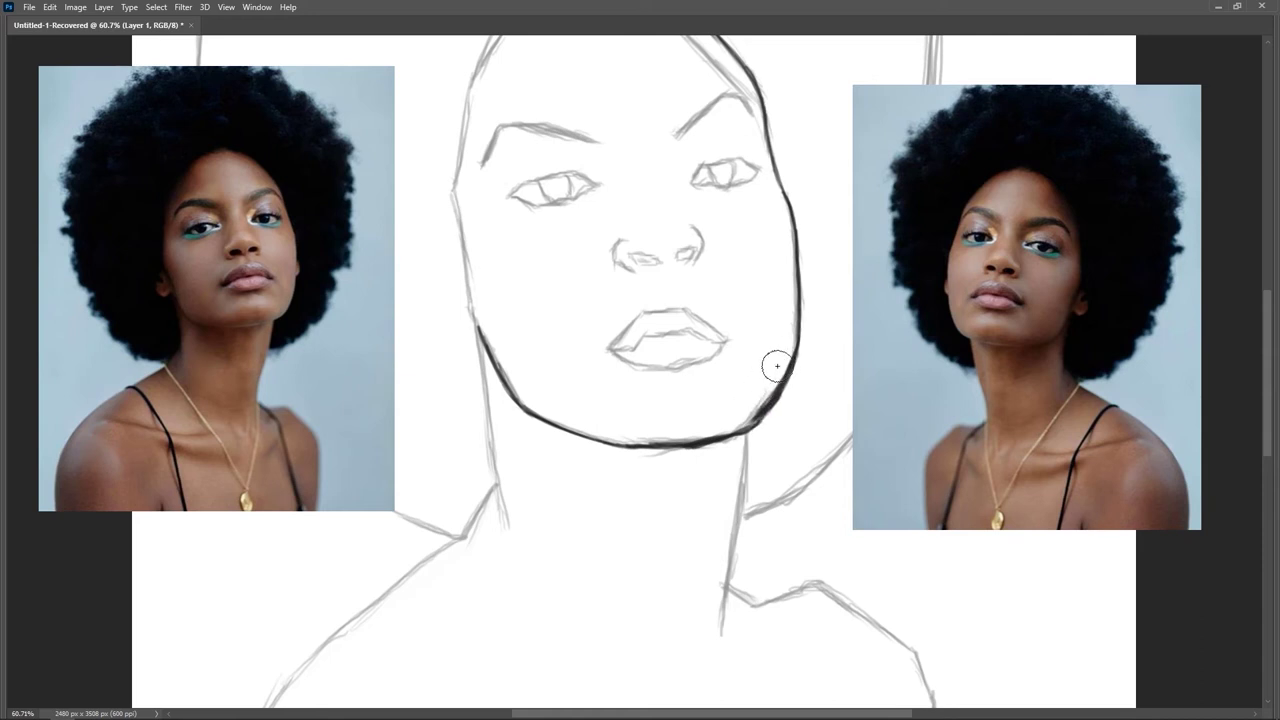
mouse_move(773, 375)
mouse_down()
mouse_move(734, 416)
mouse_move(757, 426)
mouse_up()
key(b)
Draw a clean dark contour up the left side of the face and over the forehead to meet the right contour
drag(632, 283, 675, 384)
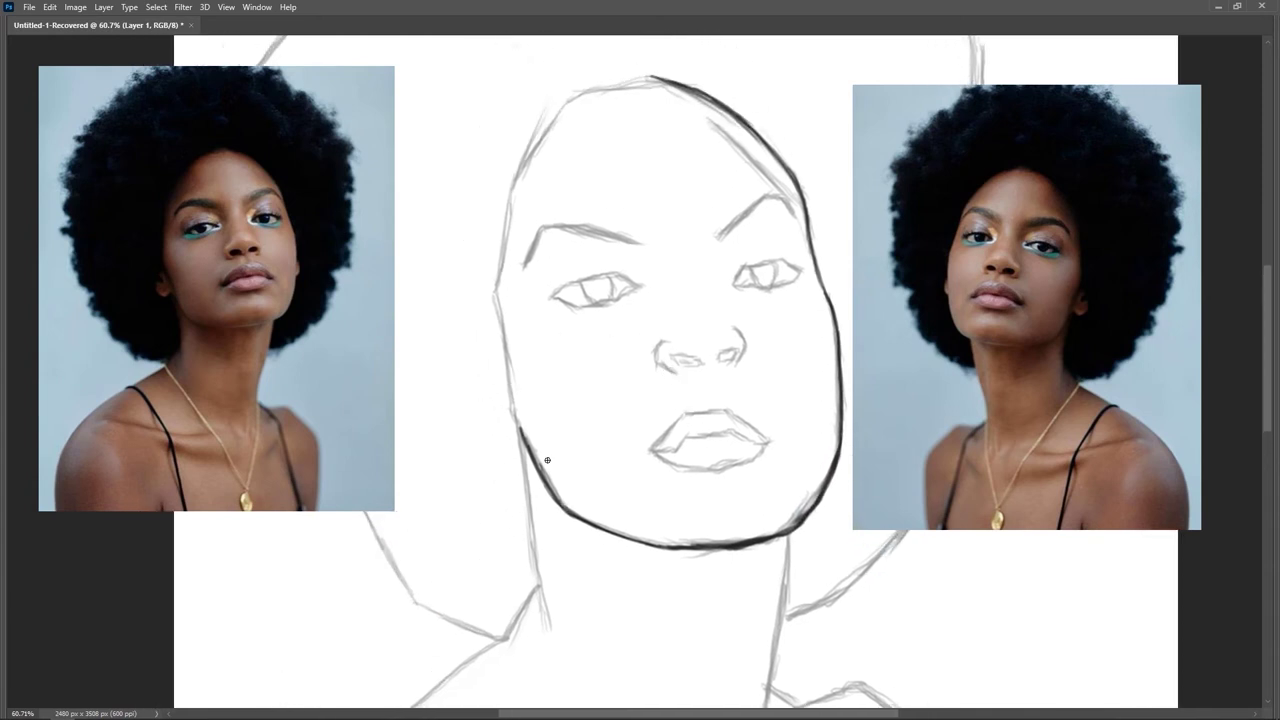
mouse_move(556, 496)
mouse_down()
mouse_move(515, 392)
mouse_move(519, 431)
mouse_move(497, 301)
mouse_up()
mouse_move(511, 357)
mouse_down()
mouse_move(494, 289)
mouse_move(508, 197)
mouse_move(499, 266)
mouse_move(508, 208)
mouse_up()
mouse_move(500, 255)
mouse_down()
mouse_move(509, 170)
mouse_move(529, 157)
mouse_move(507, 218)
mouse_move(536, 131)
mouse_move(515, 173)
mouse_move(569, 89)
mouse_move(552, 121)
mouse_move(622, 76)
mouse_move(607, 87)
mouse_move(680, 83)
mouse_move(638, 76)
mouse_move(676, 83)
mouse_move(673, 105)
mouse_move(642, 76)
mouse_move(690, 88)
mouse_up()
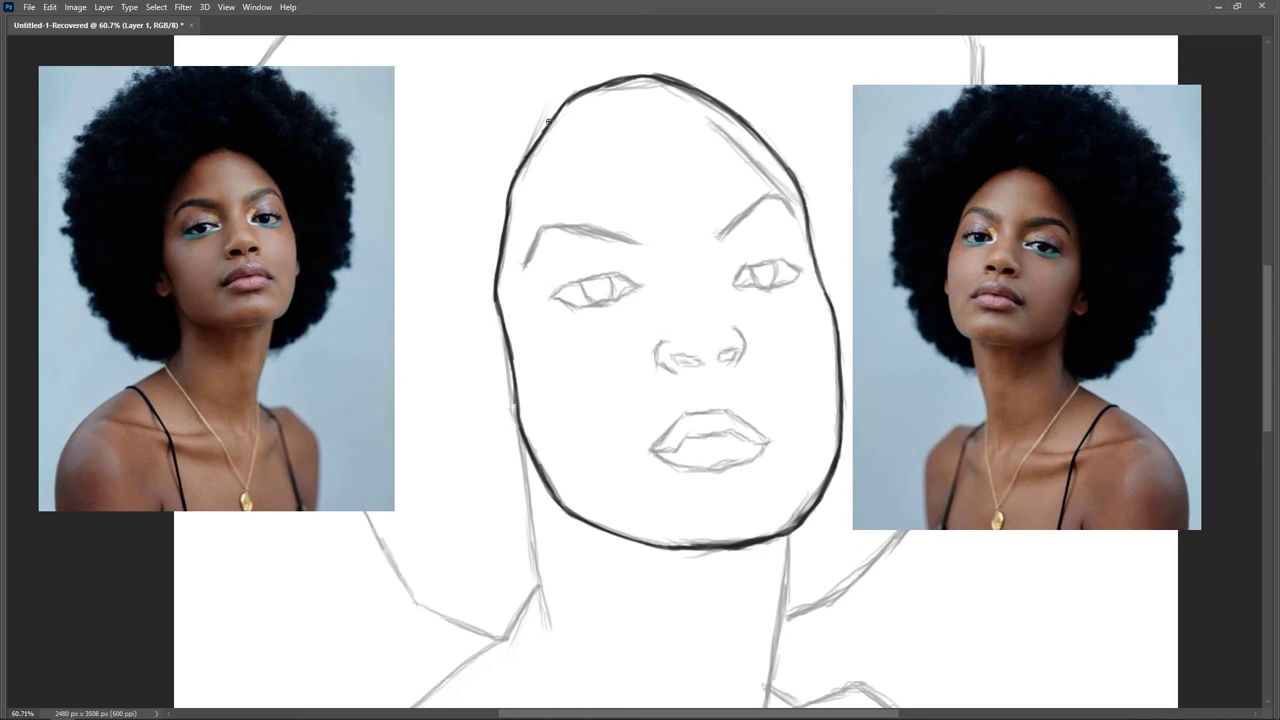
Draw the upper and lower edges of the left eyebrow in clean dark lines
drag(590, 307, 583, 321)
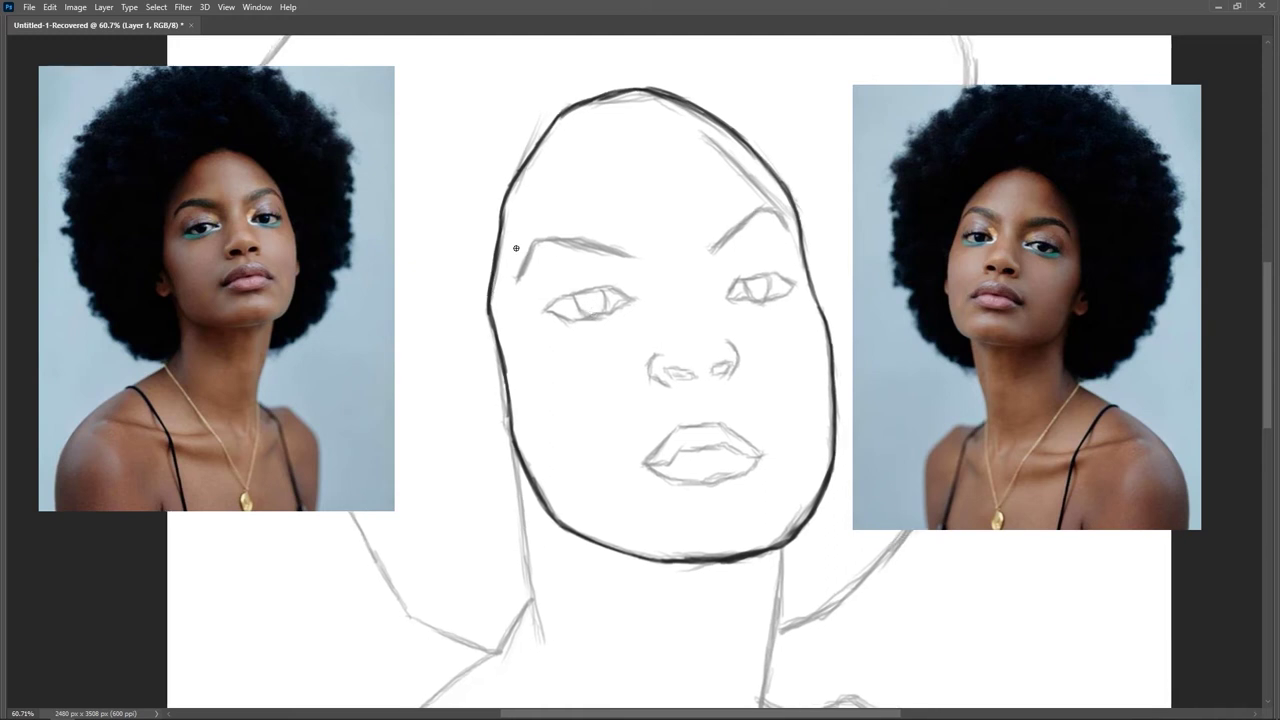
mouse_move(514, 281)
mouse_down()
mouse_move(539, 238)
mouse_move(521, 262)
mouse_move(529, 243)
mouse_move(573, 237)
mouse_move(562, 252)
mouse_move(549, 218)
mouse_move(544, 234)
mouse_move(632, 253)
mouse_up()
drag(516, 276, 546, 252)
mouse_move(575, 253)
mouse_down()
mouse_move(544, 258)
mouse_move(631, 268)
mouse_up()
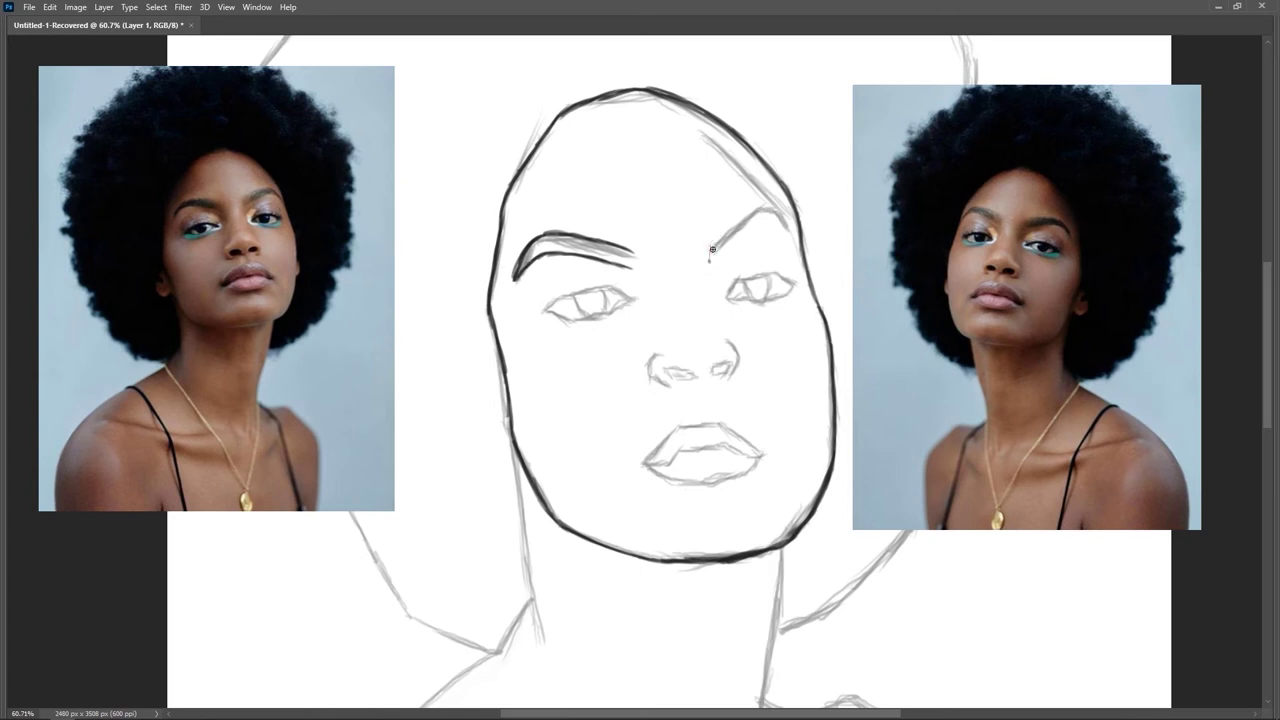
mouse_move(709, 264)
mouse_down()
mouse_move(757, 201)
mouse_move(731, 215)
mouse_move(751, 223)
mouse_move(725, 236)
mouse_move(760, 206)
mouse_up()
drag(762, 205, 779, 215)
key(ctrl+z)
key(ctrl+z)
key(ctrl+z)
key(ctrl+z)
key(ctrl+z)
key(ctrl+z)
Outline the right eyebrow with clean dark lines and extend the outer tail of the left eyebrow
drag(707, 258, 764, 200)
mouse_move(709, 259)
mouse_down()
mouse_move(777, 228)
mouse_move(746, 248)
mouse_move(735, 193)
mouse_move(760, 240)
mouse_move(794, 240)
mouse_move(790, 236)
mouse_up()
drag(514, 275, 511, 283)
drag(514, 267, 509, 279)
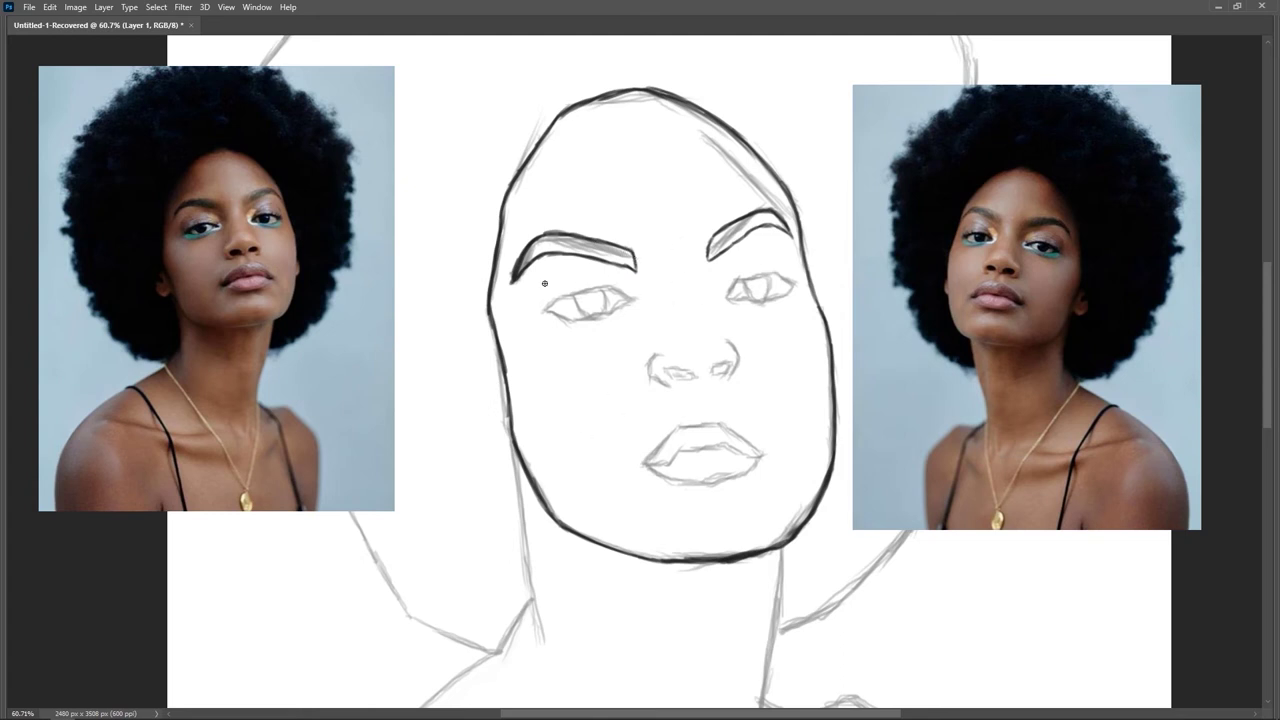
Rotate the canvas clockwise and outline the left eye with dark upper and lower lid lines
key(r)
drag(782, 260, 648, 173)
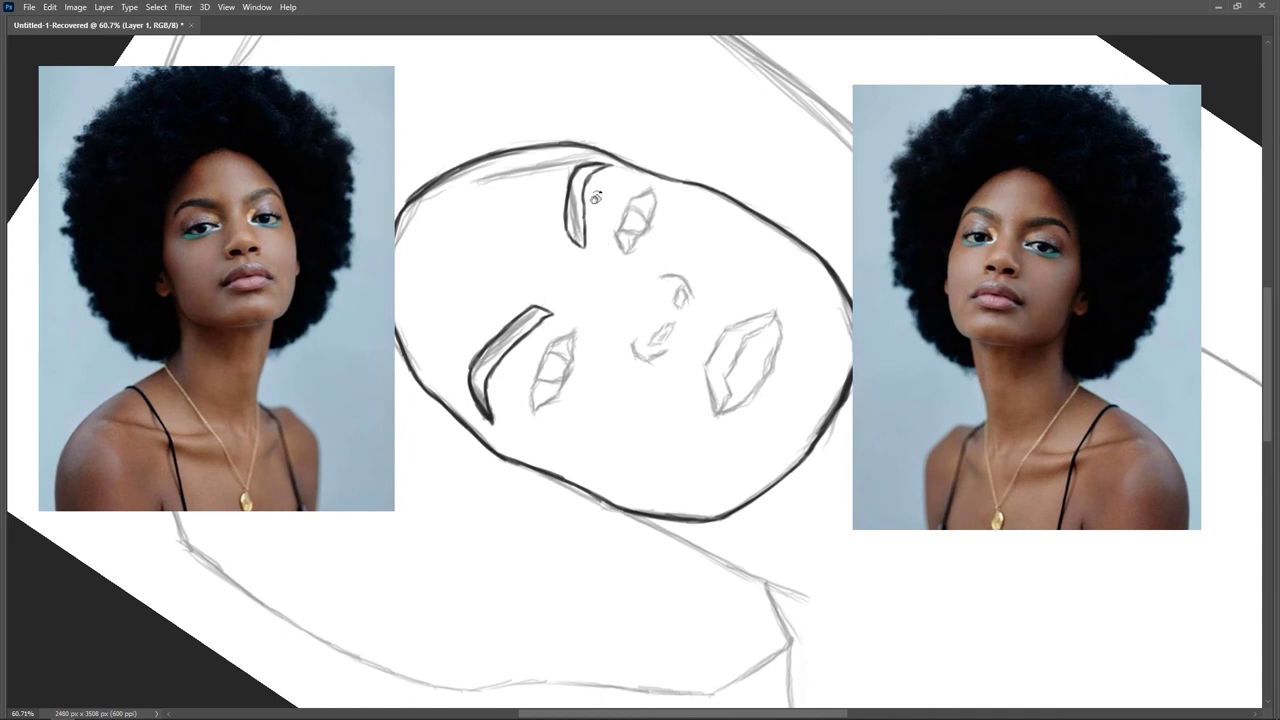
drag(640, 217, 528, 373)
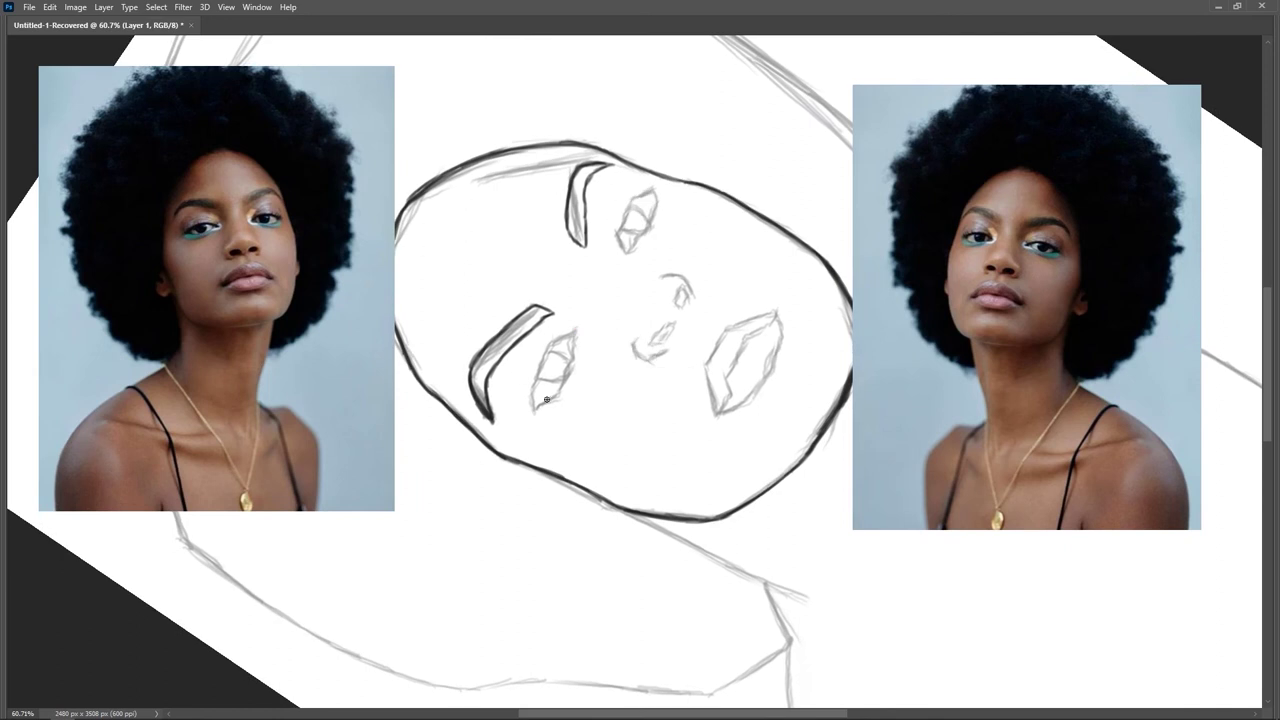
mouse_move(531, 396)
mouse_down()
mouse_move(556, 340)
mouse_move(536, 369)
mouse_move(581, 323)
mouse_move(548, 349)
mouse_move(579, 329)
mouse_up()
drag(542, 355, 573, 337)
drag(595, 335, 628, 307)
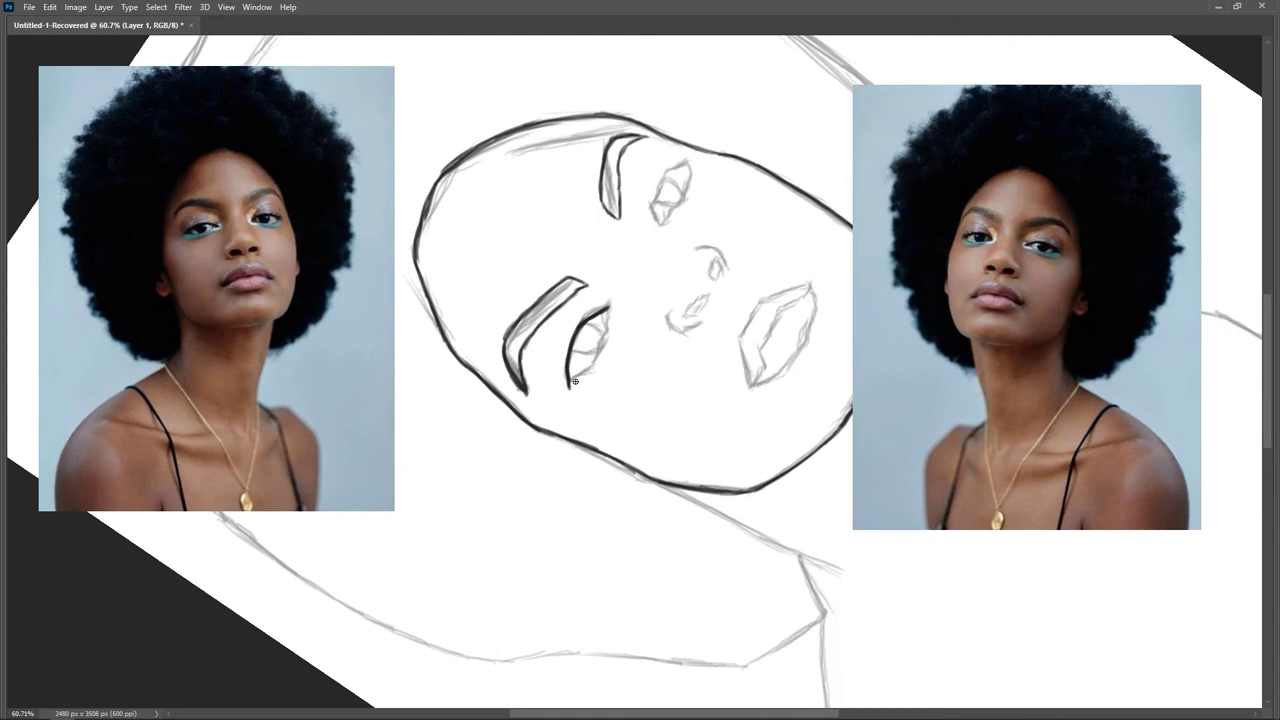
mouse_move(571, 386)
mouse_down()
mouse_move(605, 336)
mouse_move(592, 368)
mouse_move(613, 311)
mouse_up()
Outline the right eye with dark upper and lower lid lines
drag(668, 285, 583, 384)
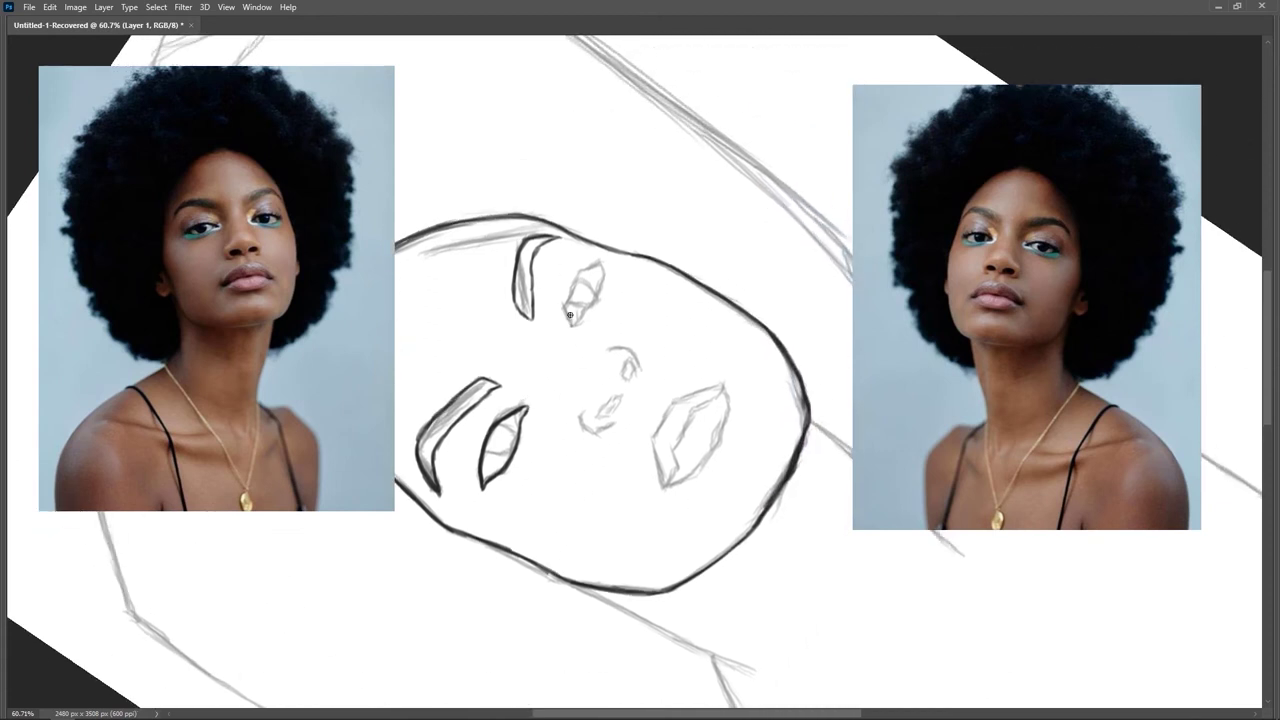
drag(568, 318, 566, 305)
mouse_move(567, 312)
mouse_down()
mouse_move(577, 276)
mouse_move(605, 264)
mouse_up()
drag(573, 325, 602, 271)
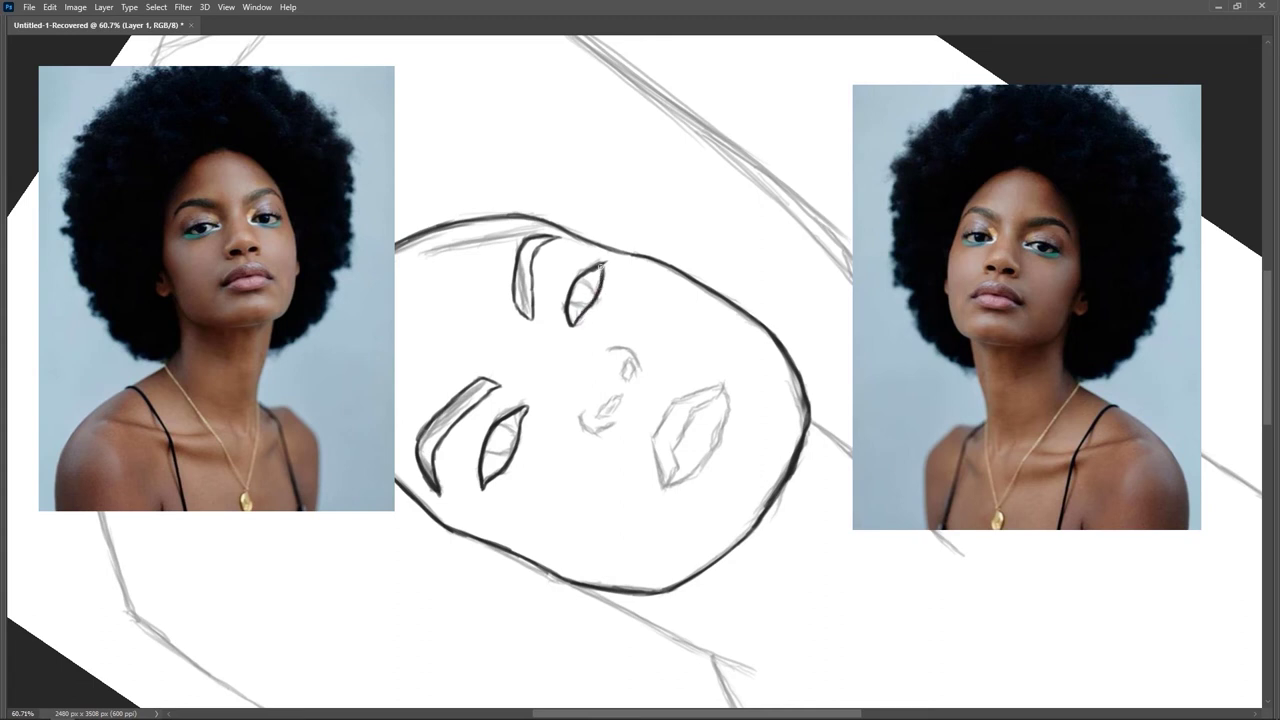
drag(598, 268, 604, 266)
Draw both nose wings and nostrils in clean dark lines, rotating the canvas as needed
key(r)
mouse_move(543, 254)
mouse_down()
mouse_move(571, 220)
mouse_move(727, 252)
mouse_move(670, 232)
mouse_up()
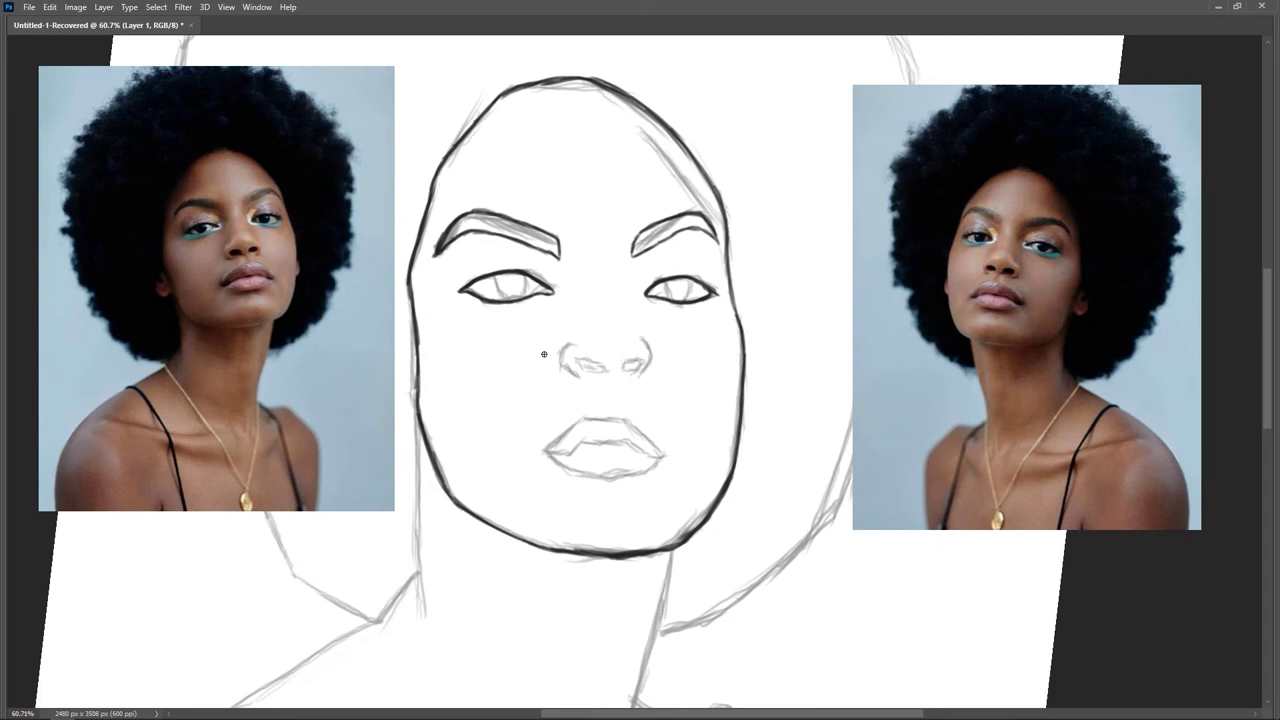
mouse_move(559, 352)
mouse_down()
mouse_move(571, 372)
mouse_move(564, 361)
mouse_up()
drag(643, 339, 648, 367)
key(r)
drag(662, 310, 620, 306)
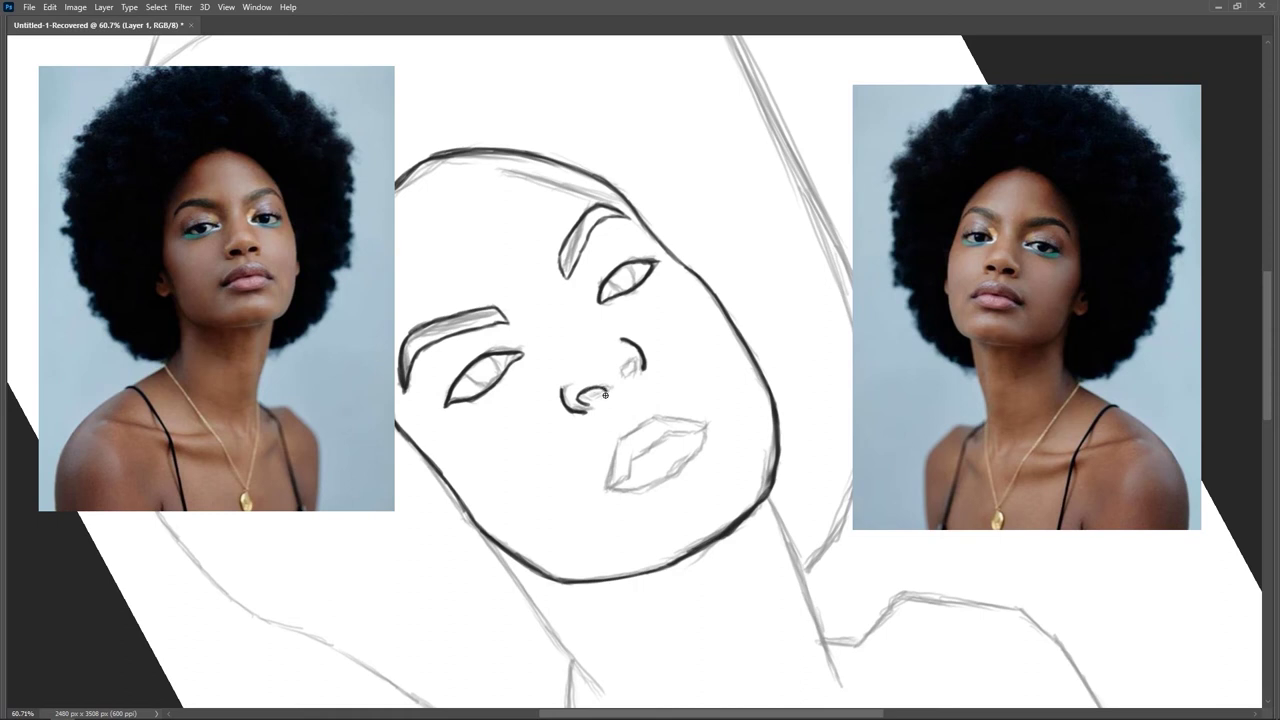
drag(586, 403, 602, 397)
drag(636, 364, 677, 349)
Draw the upper lip contour and the line between the lips from corner to corner
drag(728, 290, 685, 273)
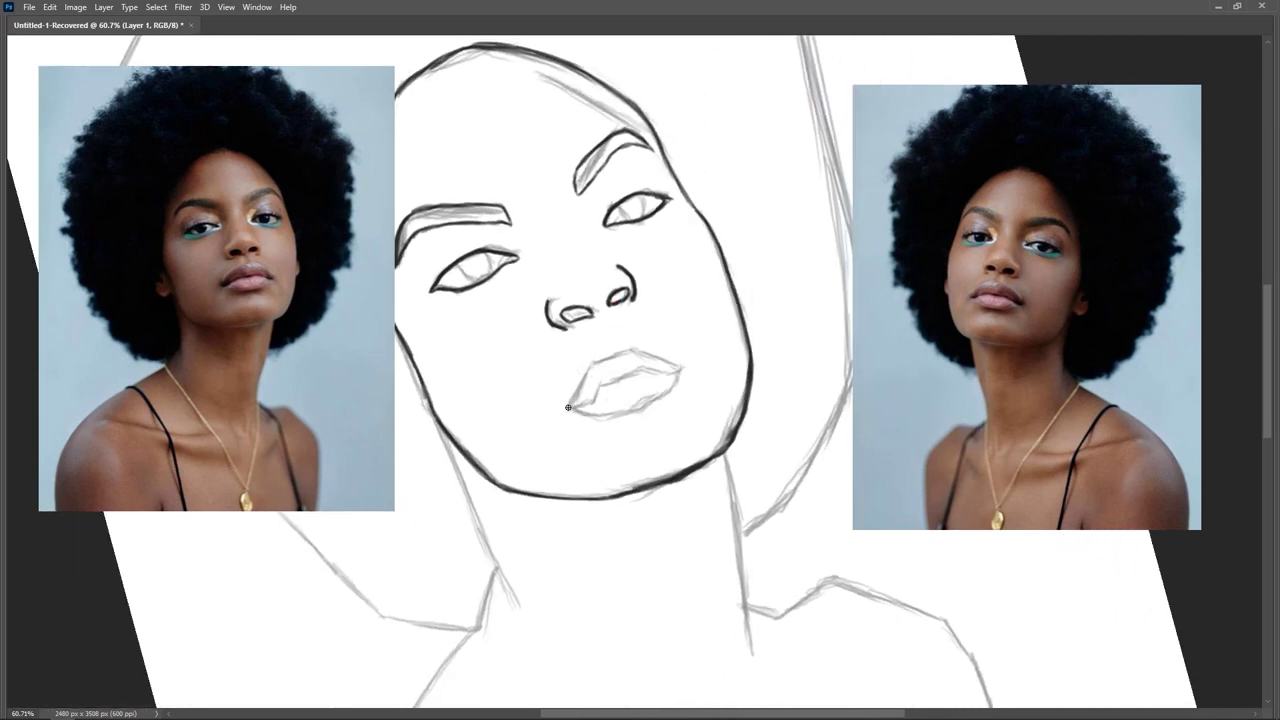
drag(569, 407, 601, 357)
drag(571, 407, 606, 357)
drag(636, 350, 677, 369)
drag(568, 411, 613, 383)
drag(598, 395, 603, 387)
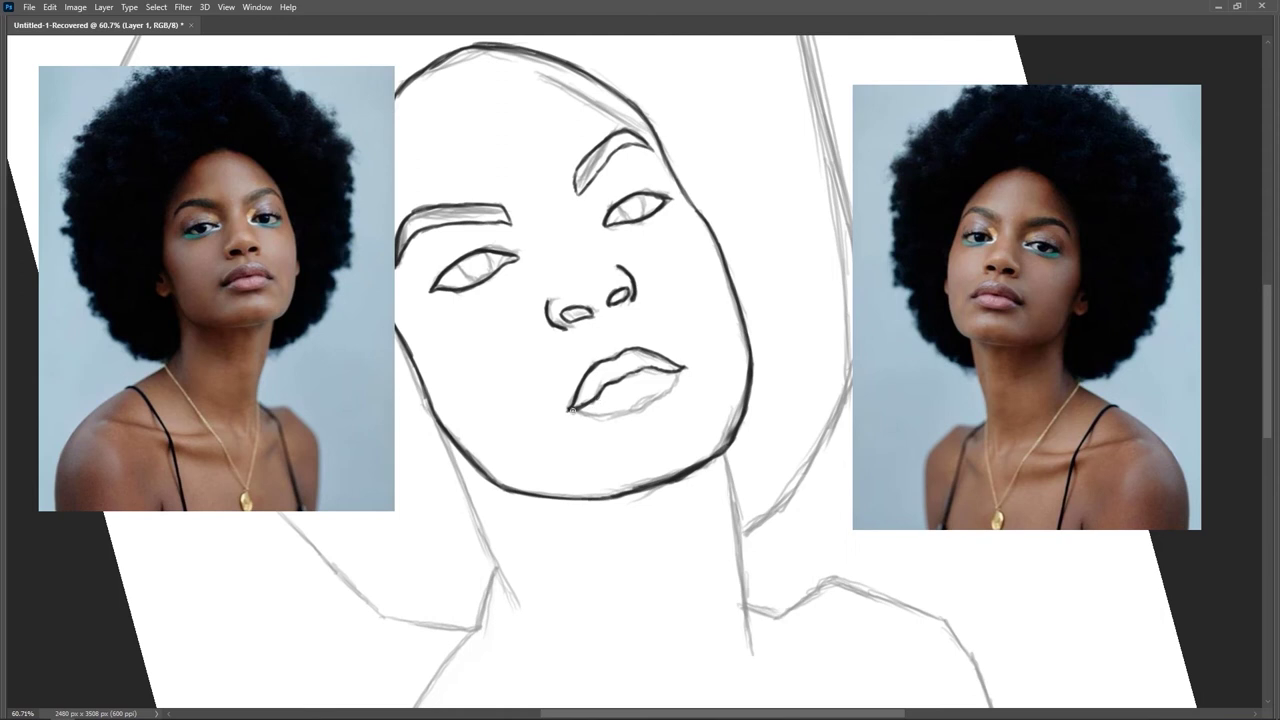
mouse_move(569, 411)
mouse_down()
mouse_move(597, 422)
mouse_move(580, 411)
mouse_move(618, 414)
mouse_move(658, 389)
mouse_up()
key(v)
key(ctrl+z)
key(ctrl+z)
key(ctrl+z)
key(ctrl+z)
key(ctrl+z)
key(ctrl+z)
key(ctrl+z)
key(ctrl+z)
Draw the lower lip contour to the right mouth corner and rotate the canvas back upright
key(b)
mouse_move(594, 415)
mouse_down()
mouse_move(653, 400)
mouse_move(679, 369)
mouse_up()
key(r)
drag(586, 288, 618, 246)
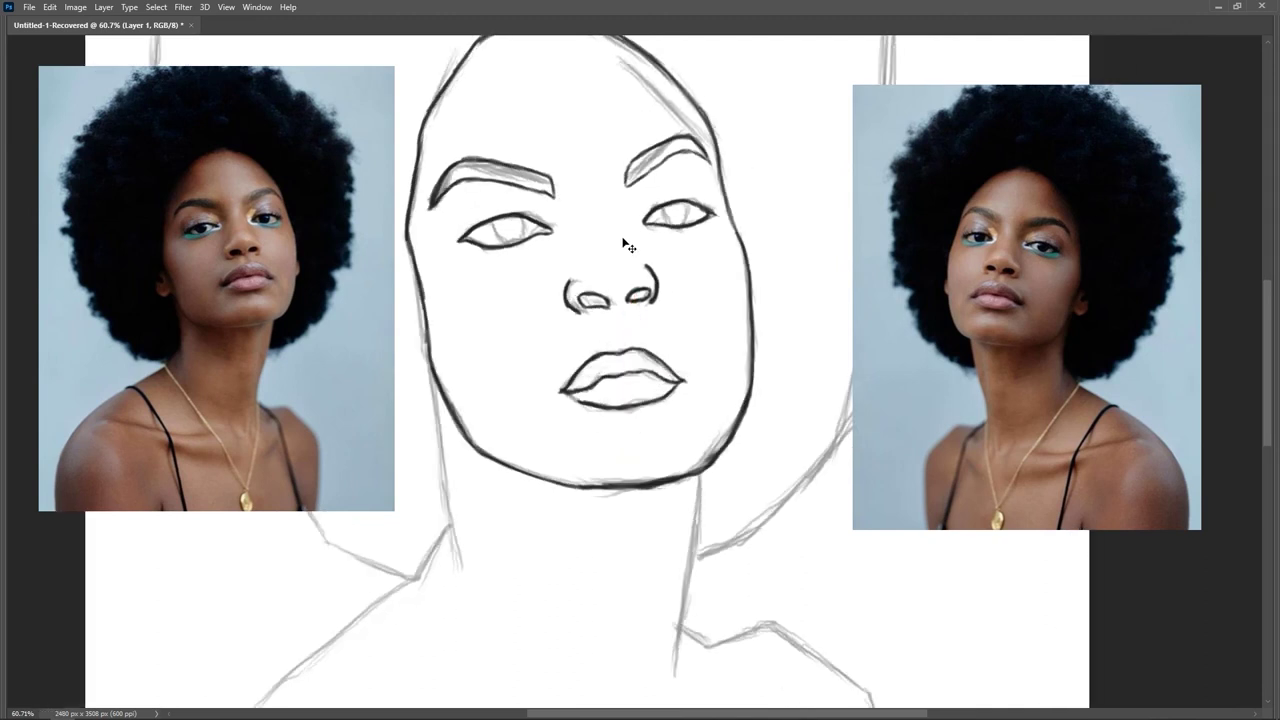
Draw the left side of the neck and the slope running down to the left shoulder
key(z)
mouse_move(688, 318)
mouse_down()
mouse_move(677, 313)
mouse_move(691, 327)
mouse_up()
key(space)
drag(706, 391, 646, 334)
key(r)
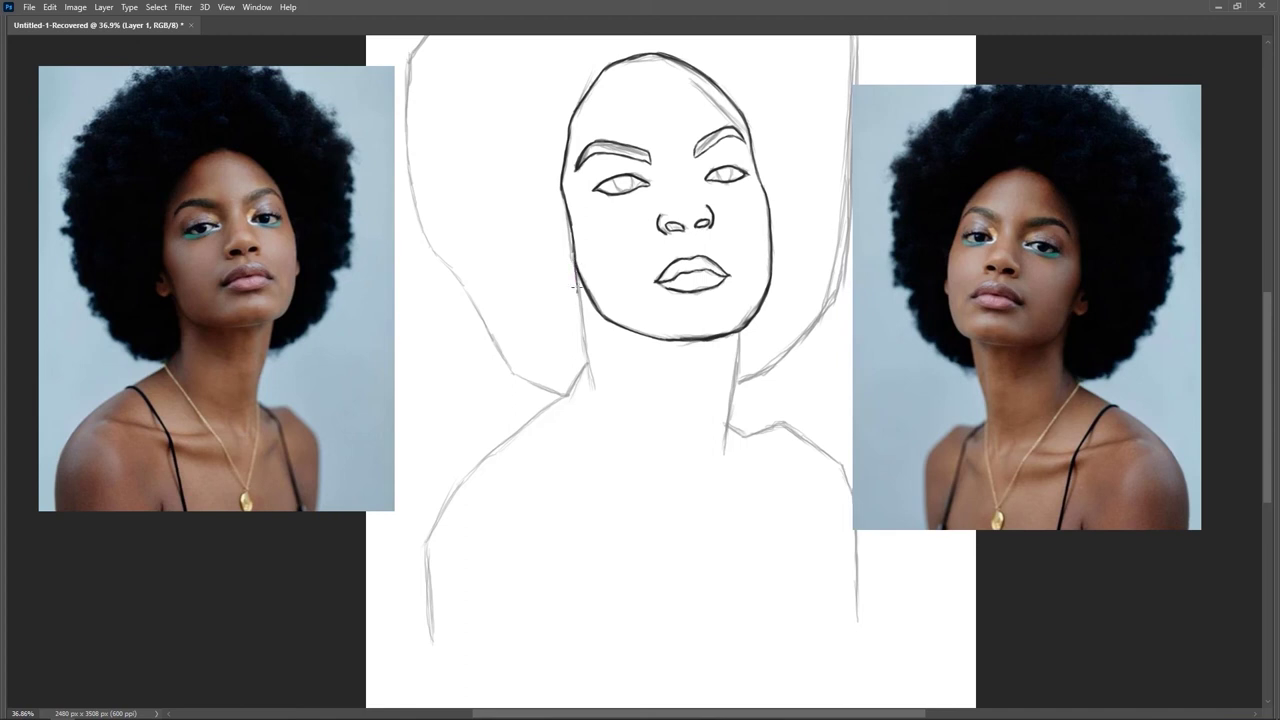
drag(577, 286, 590, 384)
mouse_move(614, 383)
mouse_down()
mouse_move(703, 273)
mouse_move(634, 299)
mouse_move(518, 418)
mouse_up()
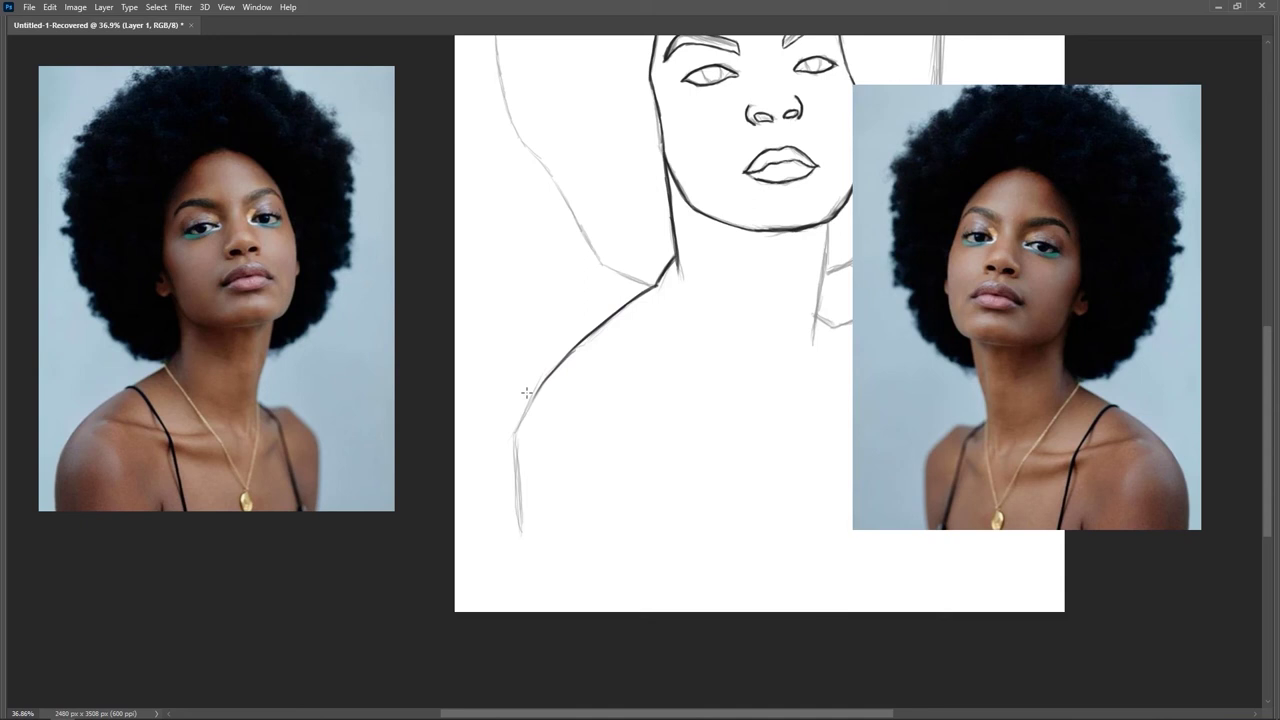
Draw the rounded left shoulder and thicken the outer line of the left upper arm
drag(575, 347, 534, 400)
mouse_move(564, 358)
mouse_down()
mouse_move(527, 403)
mouse_move(548, 378)
mouse_move(514, 456)
mouse_up()
mouse_move(527, 403)
mouse_down()
mouse_move(513, 448)
mouse_move(518, 528)
mouse_up()
drag(512, 470, 516, 524)
drag(515, 440, 517, 529)
drag(514, 476, 515, 514)
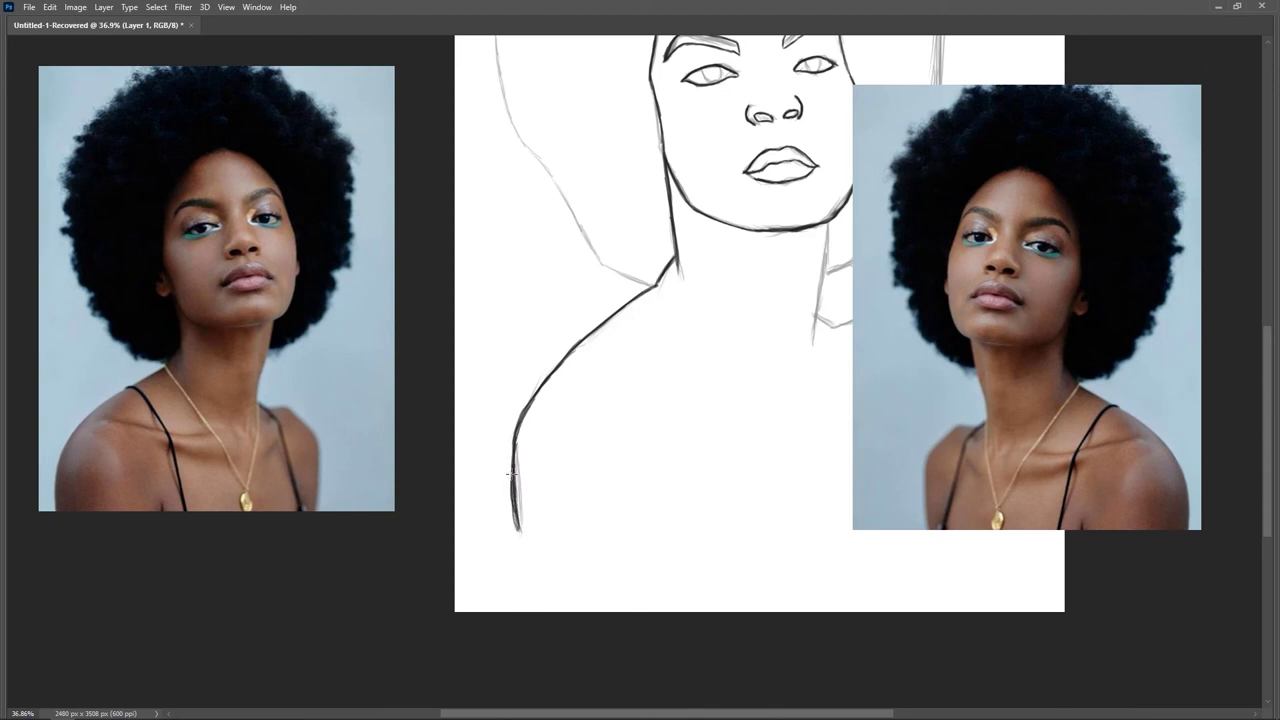
Draw the right side of the neck from the jaw down and strengthen the base of the left neck line
drag(640, 377, 580, 438)
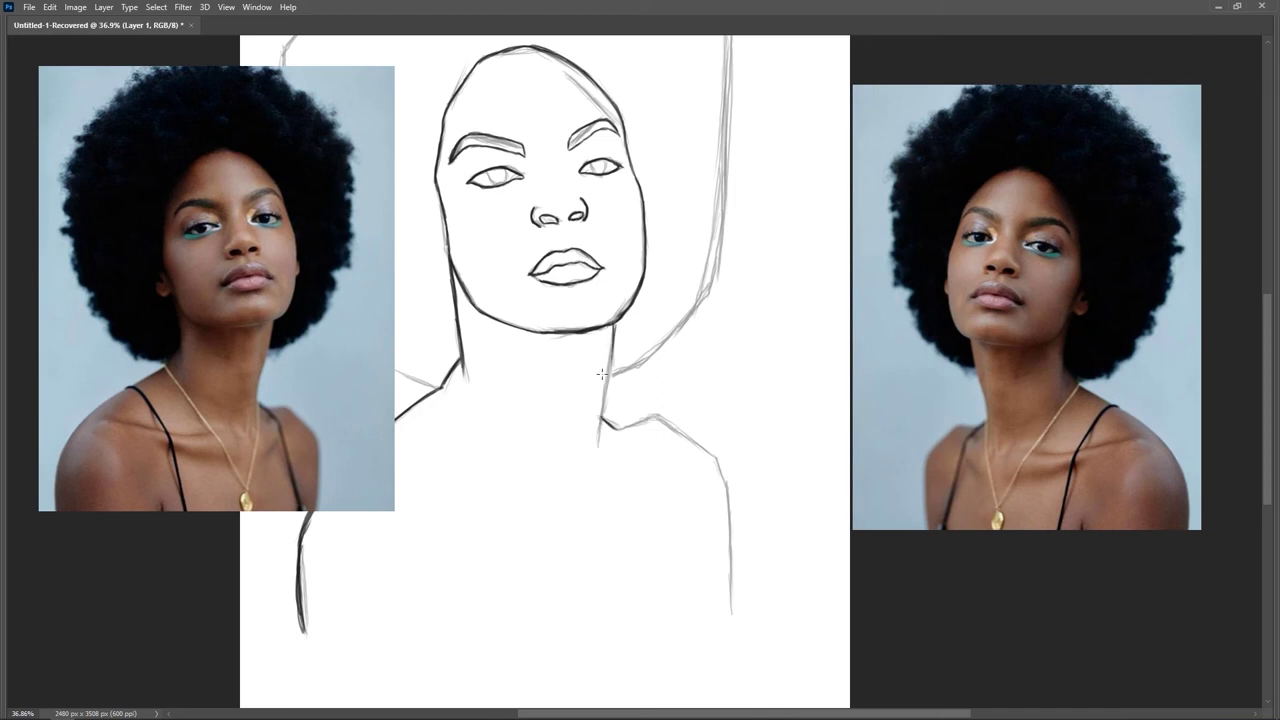
drag(614, 325, 596, 456)
mouse_move(460, 354)
mouse_down()
mouse_move(465, 400)
mouse_move(464, 386)
mouse_up()
Draw the right shoulder curve and the outer line of the right upper arm
mouse_move(643, 415)
mouse_down()
mouse_move(626, 428)
mouse_move(662, 416)
mouse_move(643, 420)
mouse_move(660, 416)
mouse_move(722, 466)
mouse_move(726, 504)
mouse_move(692, 386)
mouse_move(733, 432)
mouse_move(724, 450)
mouse_move(737, 486)
mouse_up()
drag(738, 437, 738, 508)
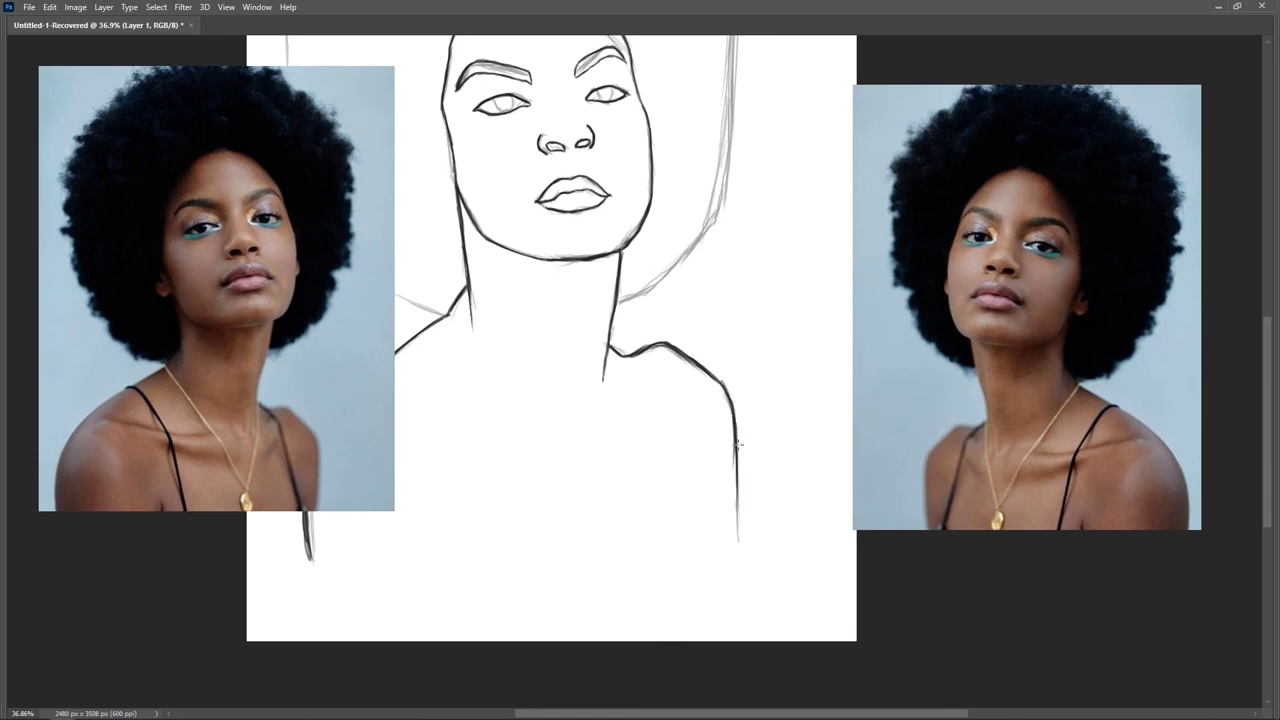
drag(735, 432, 739, 504)
drag(737, 455, 738, 530)
drag(739, 480, 737, 538)
Draw the right top strap from the base of the neck diagonally down across the chest
drag(643, 470, 706, 437)
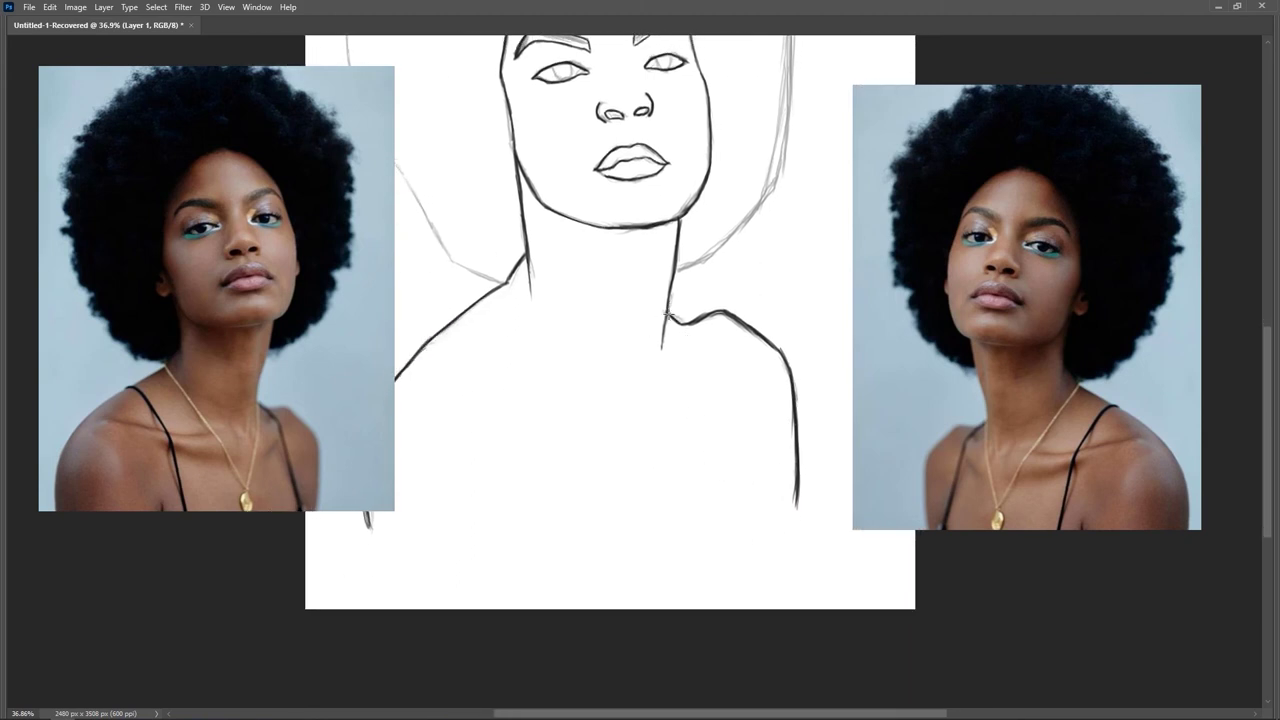
drag(669, 312, 698, 358)
mouse_move(669, 313)
mouse_down()
mouse_move(700, 343)
mouse_move(692, 336)
mouse_move(751, 456)
mouse_up()
drag(728, 403, 762, 485)
drag(705, 347, 746, 469)
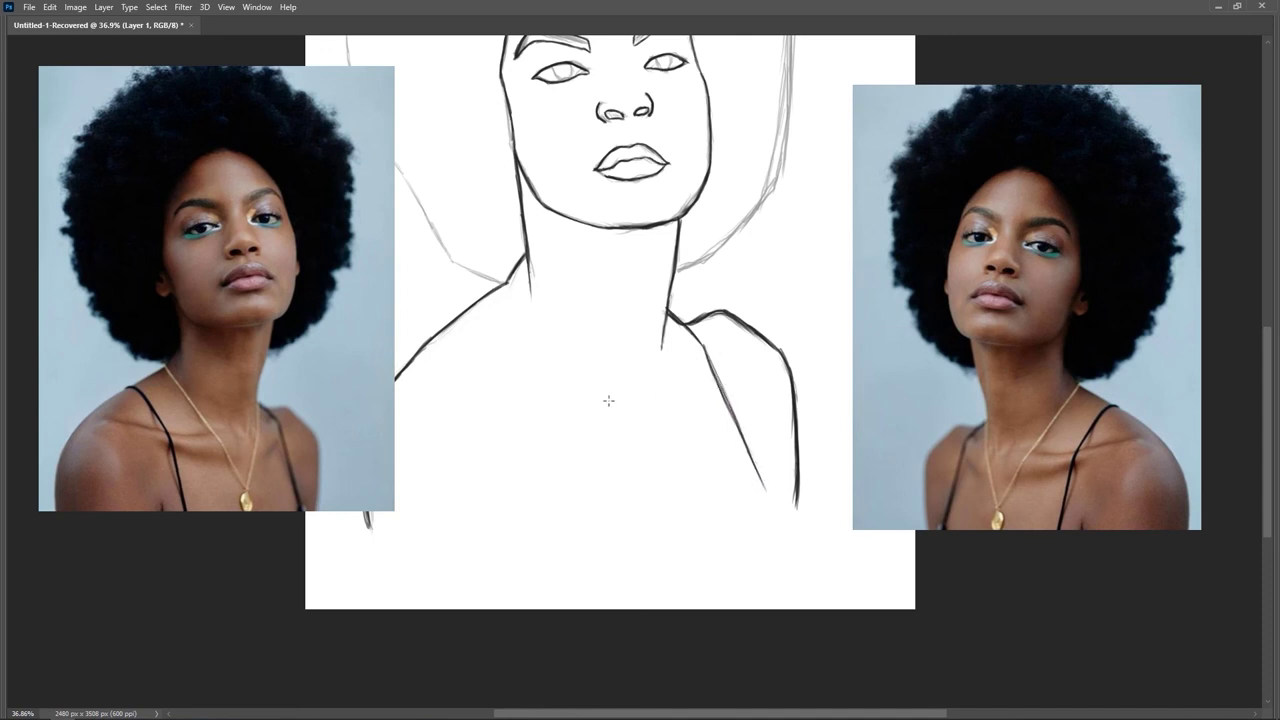
Draw the left top strap from the shoulder line down across the chest, building it up with overlapping strokes
drag(523, 463, 606, 423)
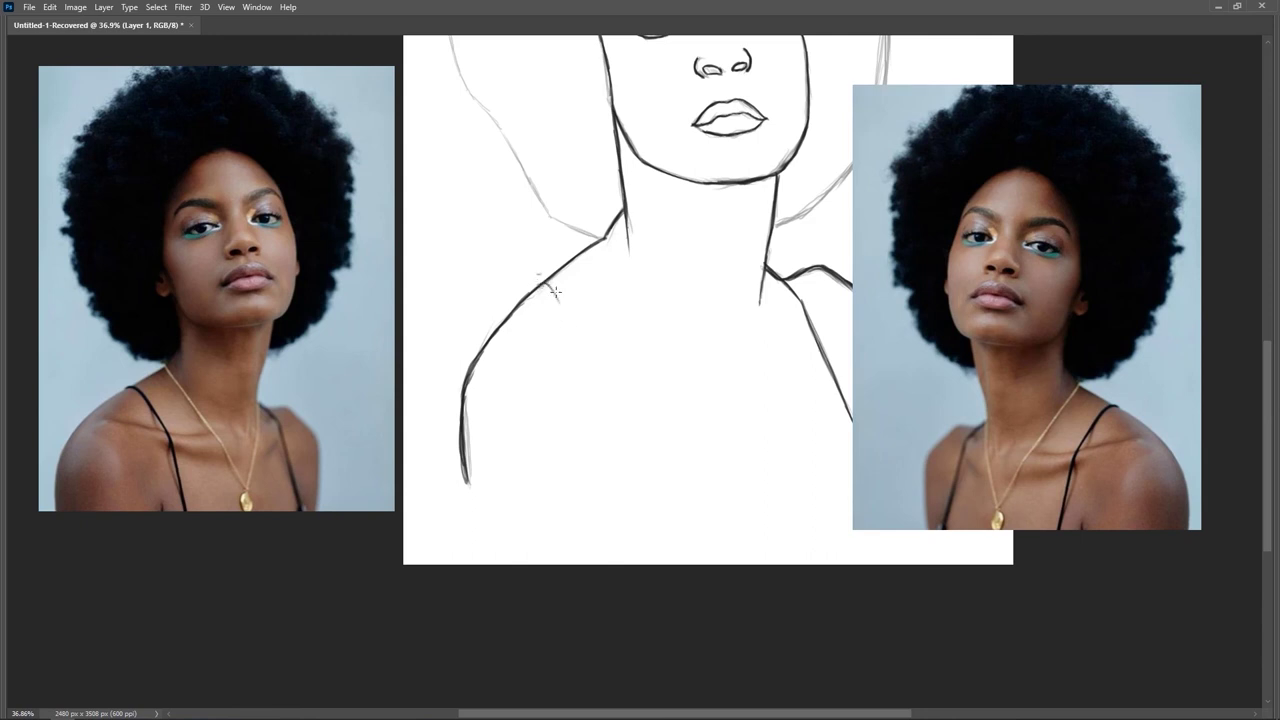
key(super)
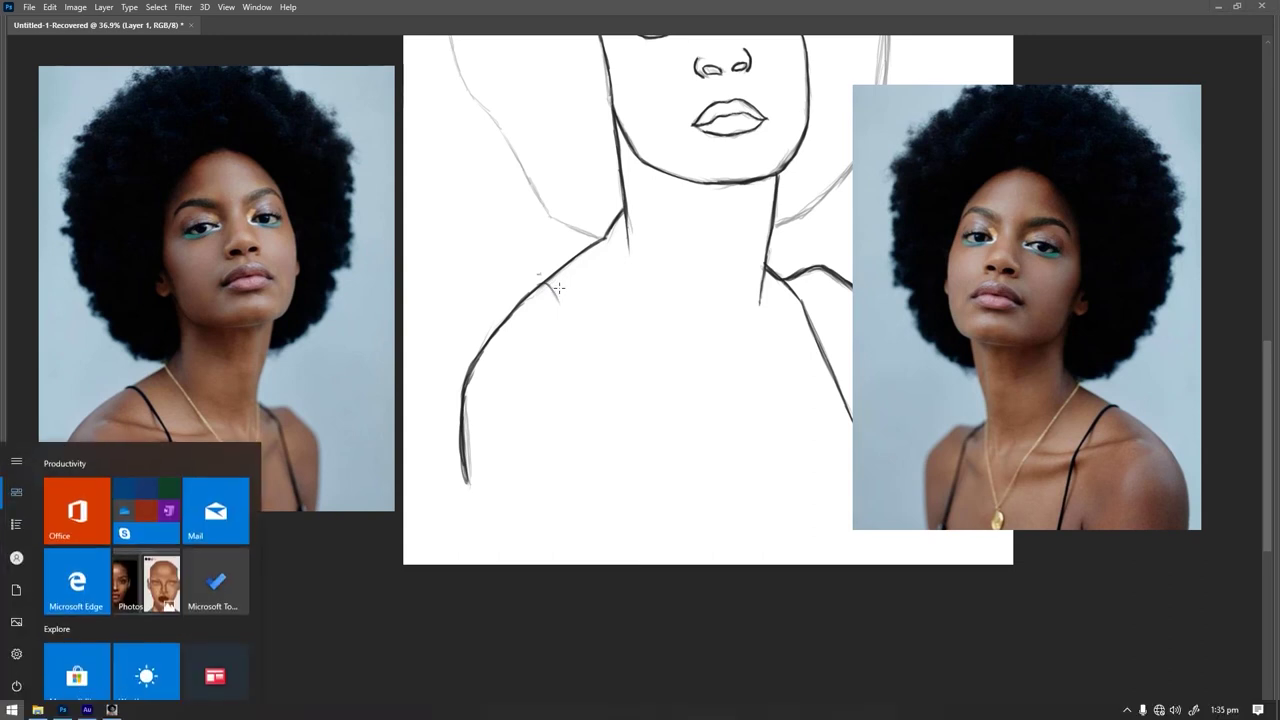
key(super)
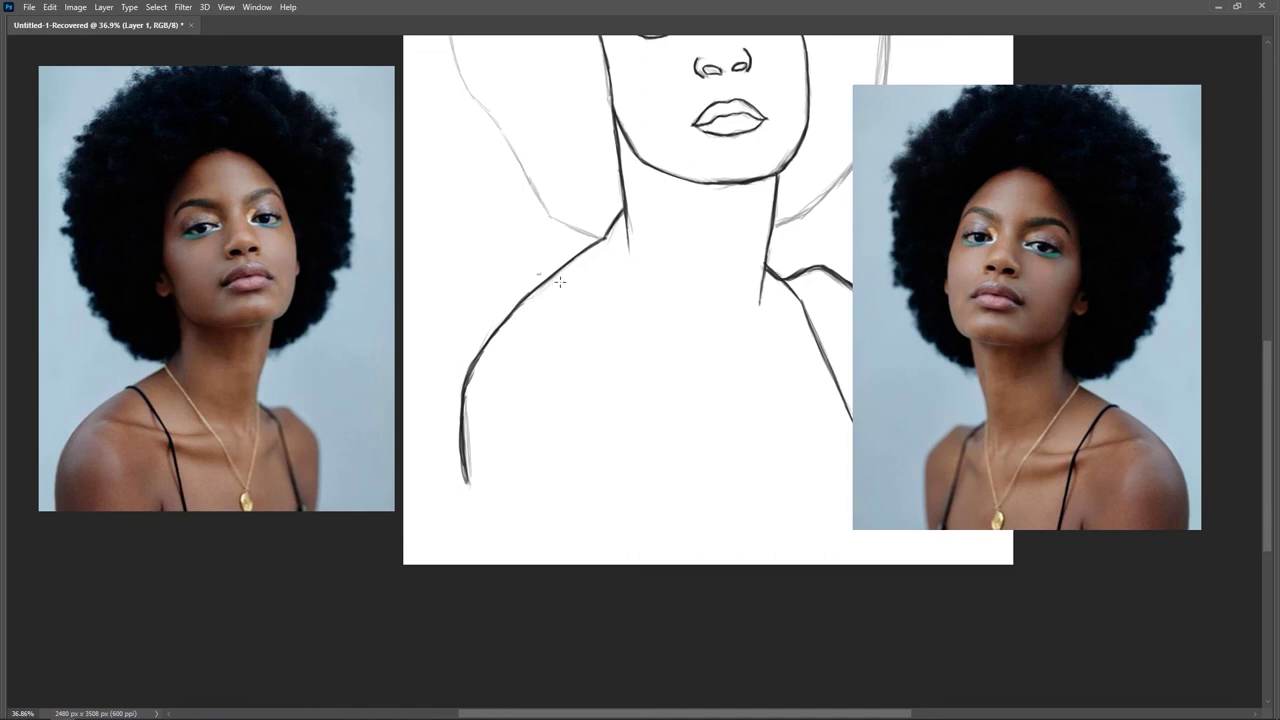
drag(551, 274, 567, 293)
drag(551, 275, 573, 320)
mouse_move(551, 276)
mouse_down()
mouse_move(600, 353)
mouse_move(615, 397)
mouse_up()
drag(600, 354, 617, 436)
drag(612, 382, 624, 464)
drag(606, 365, 630, 490)
drag(612, 400, 632, 498)
drag(620, 440, 632, 498)
mouse_move(585, 327)
mouse_down()
mouse_move(612, 380)
mouse_move(627, 478)
mouse_up()
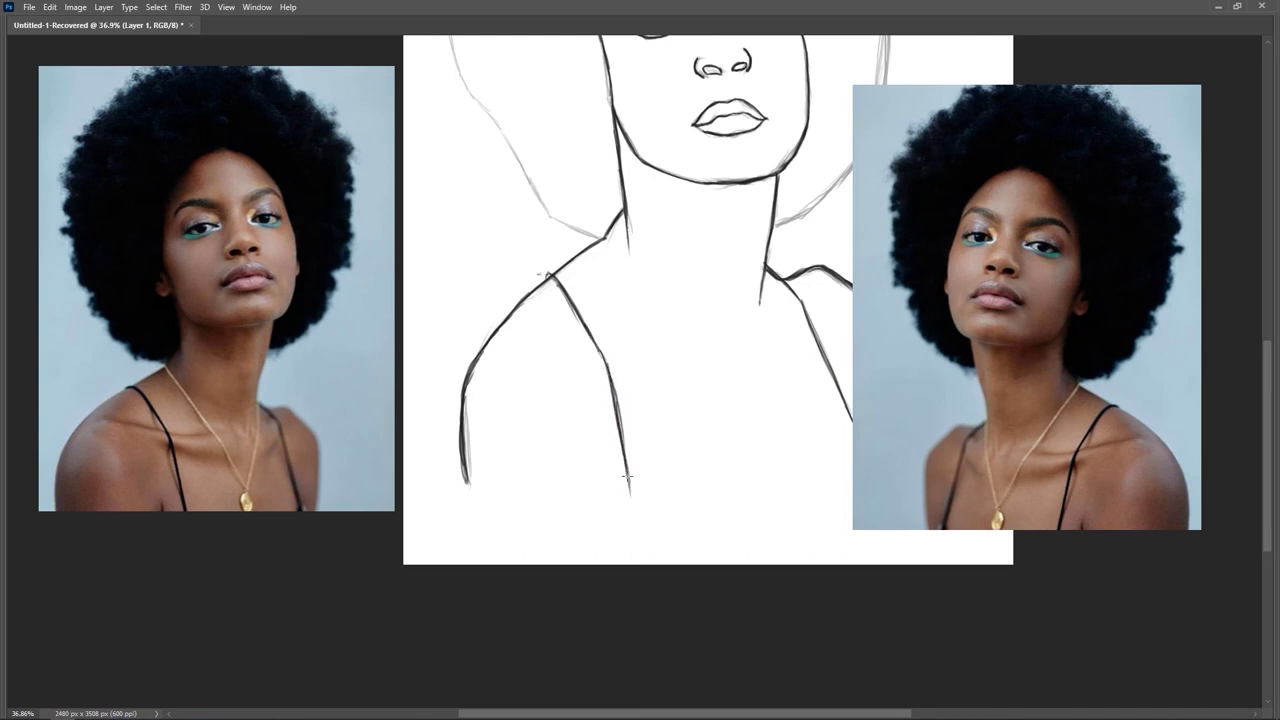
Draw the wavy outline of the afro from the left shoulder up the left side towards the crown
drag(710, 417, 645, 527)
drag(681, 389, 748, 503)
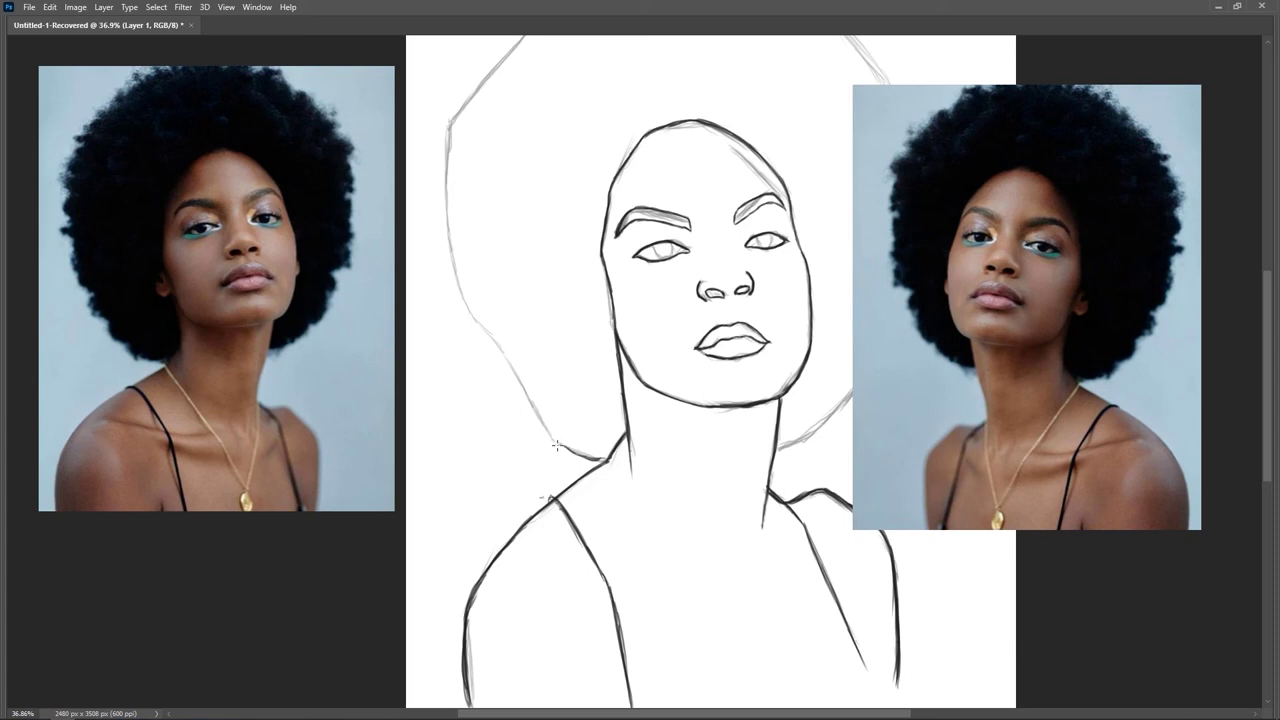
drag(555, 444, 530, 409)
mouse_move(484, 353)
mouse_down()
mouse_move(442, 291)
mouse_move(479, 327)
mouse_move(443, 247)
mouse_up()
key(space)
mouse_move(570, 198)
mouse_down()
mouse_move(560, 262)
mouse_move(573, 302)
mouse_up()
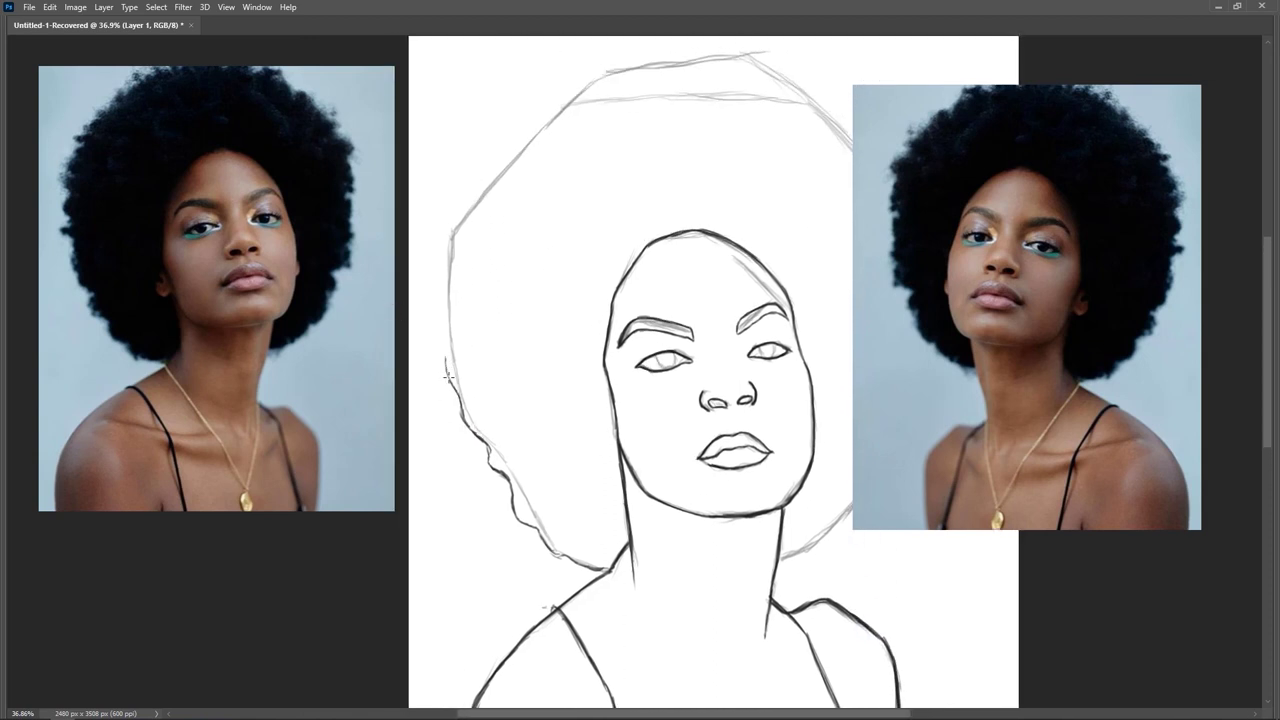
drag(445, 349, 443, 230)
mouse_move(448, 236)
mouse_down()
mouse_move(476, 175)
mouse_move(538, 108)
mouse_move(624, 61)
mouse_up()
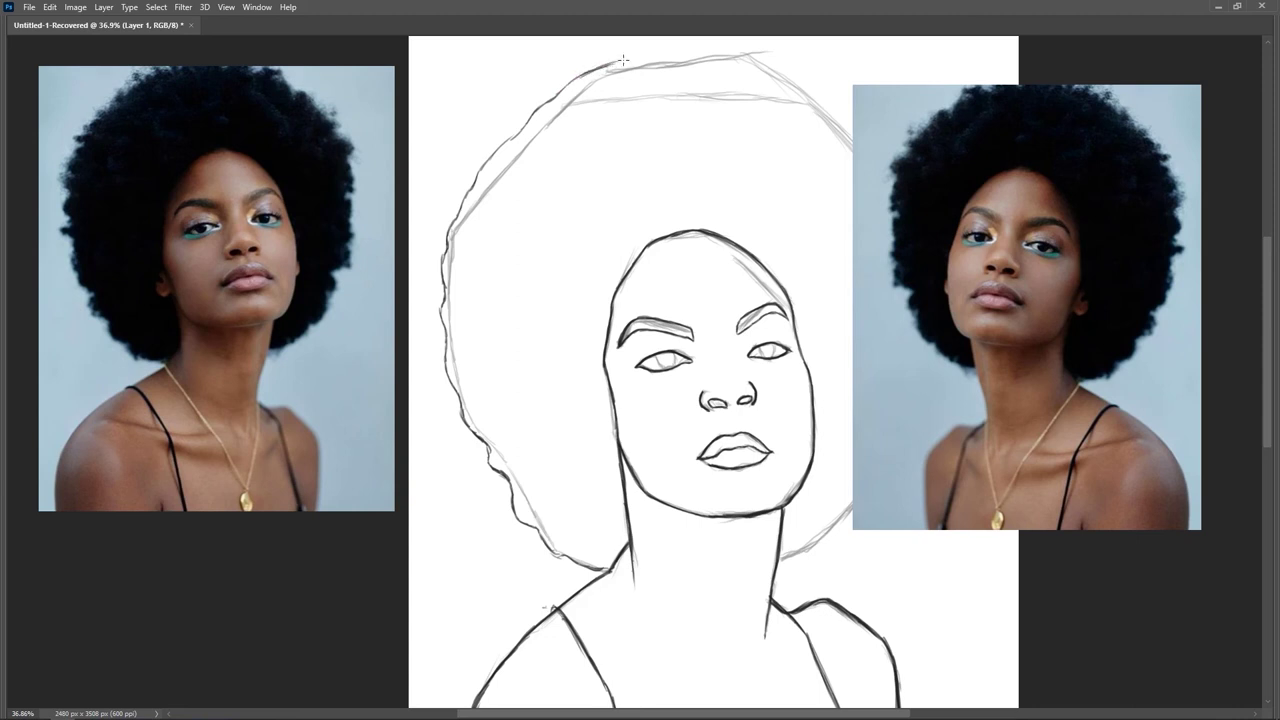
Draw the wavy afro outline from the crown down the right side to the neck
key(space)
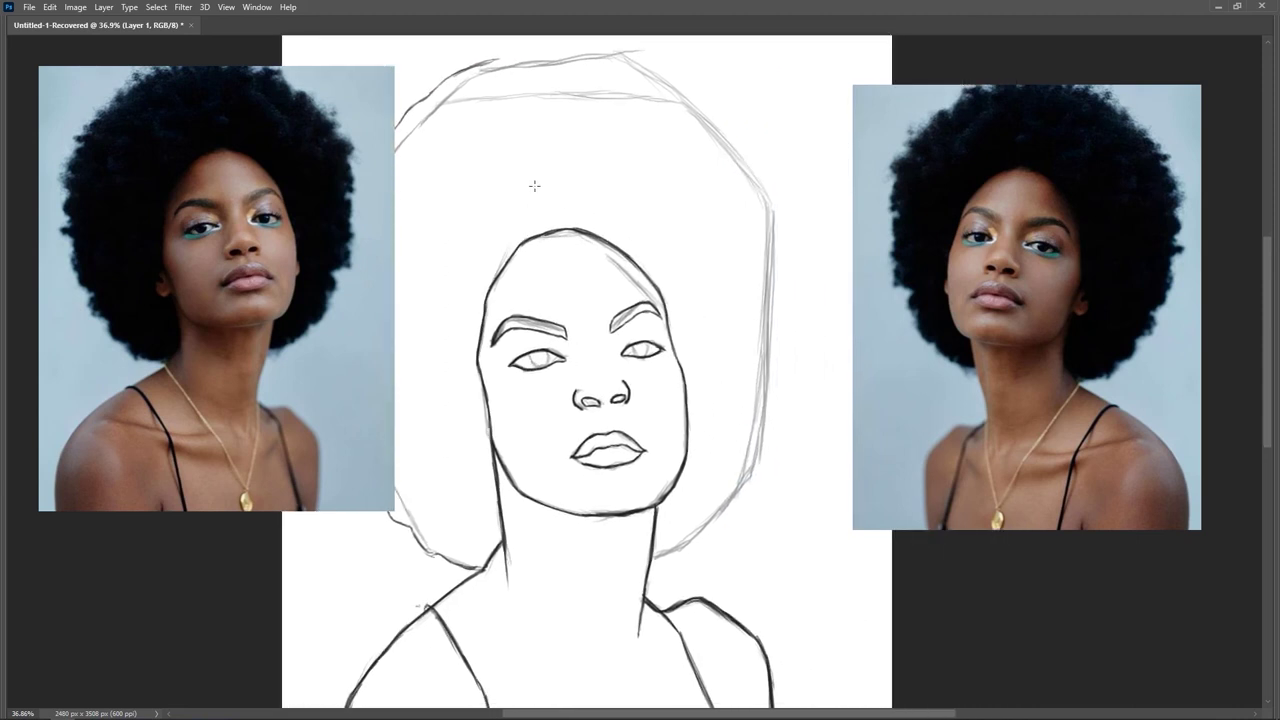
drag(551, 137, 545, 155)
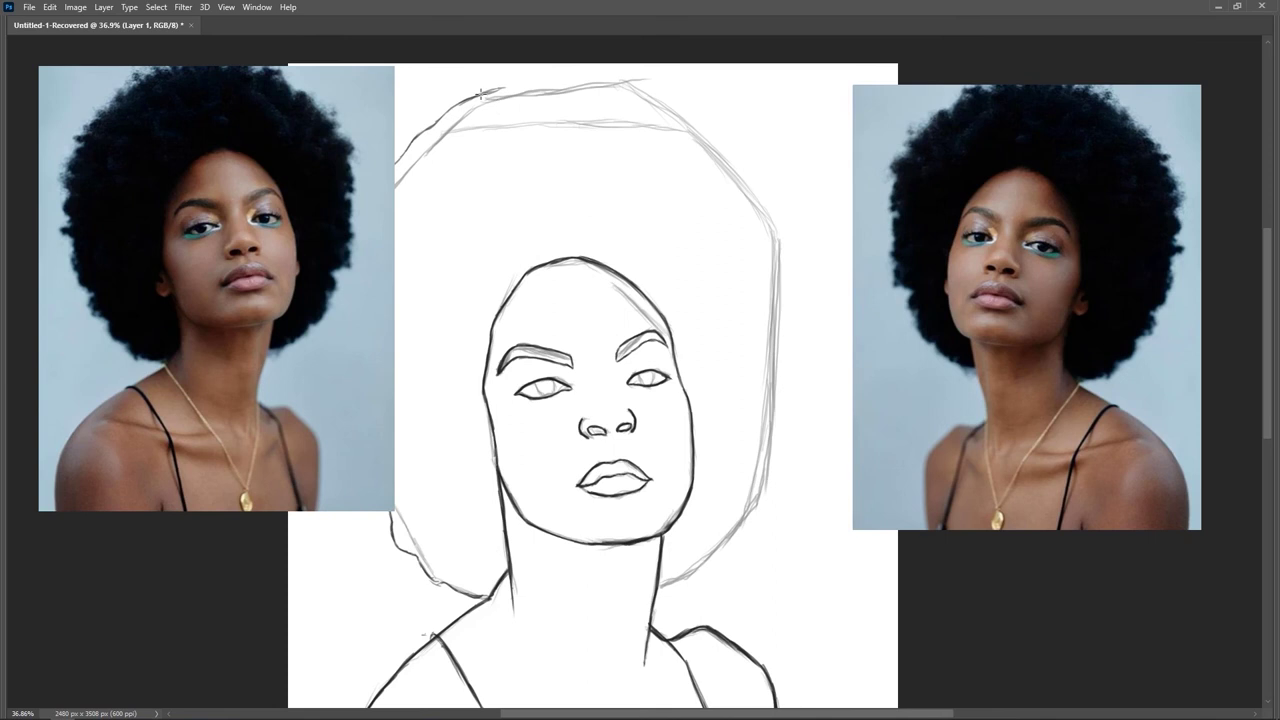
mouse_move(489, 94)
mouse_down()
mouse_move(627, 72)
mouse_move(764, 187)
mouse_move(735, 166)
mouse_move(777, 224)
mouse_up()
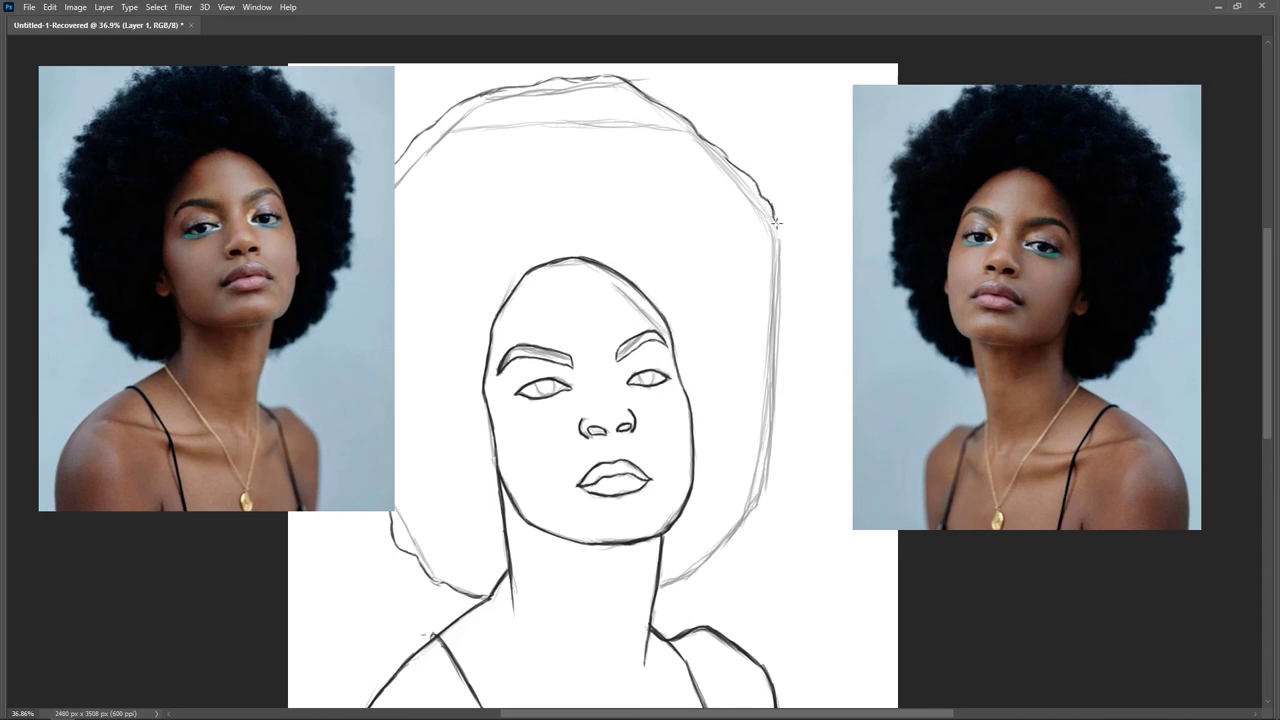
drag(767, 270, 754, 224)
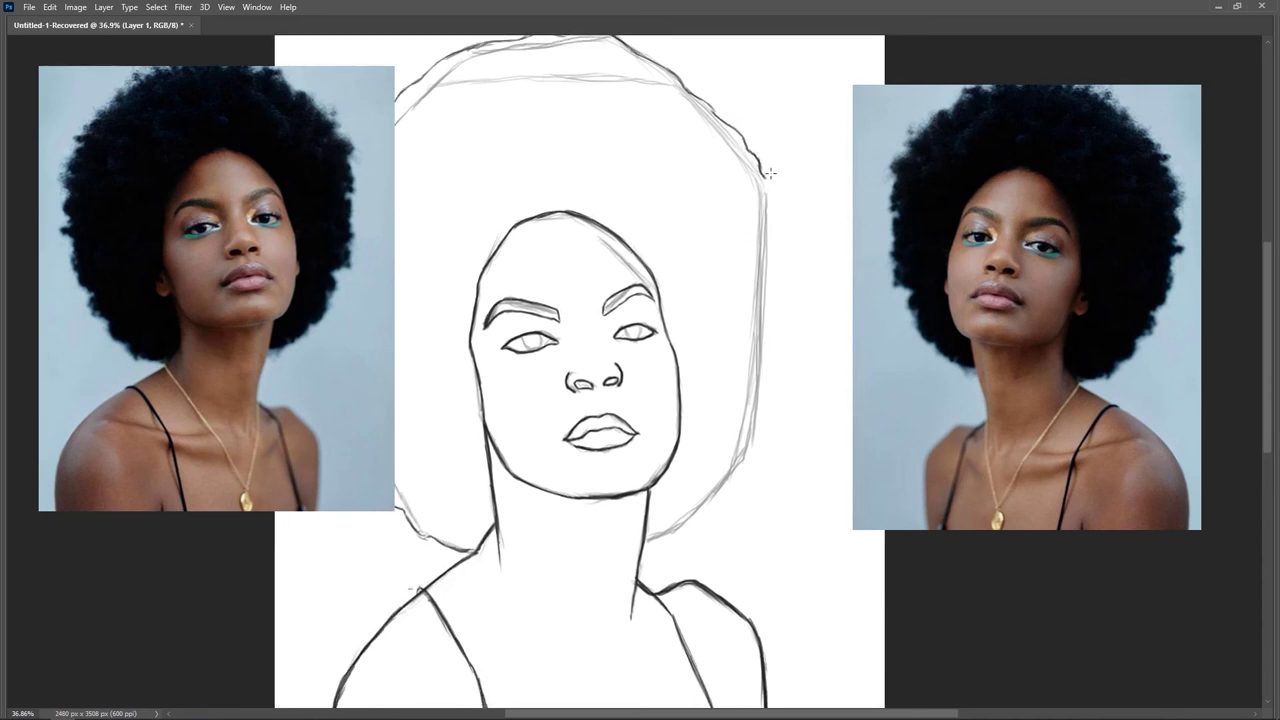
mouse_move(771, 181)
mouse_down()
mouse_move(765, 222)
mouse_move(779, 275)
mouse_move(760, 178)
mouse_move(756, 276)
mouse_move(747, 233)
mouse_move(709, 308)
mouse_up()
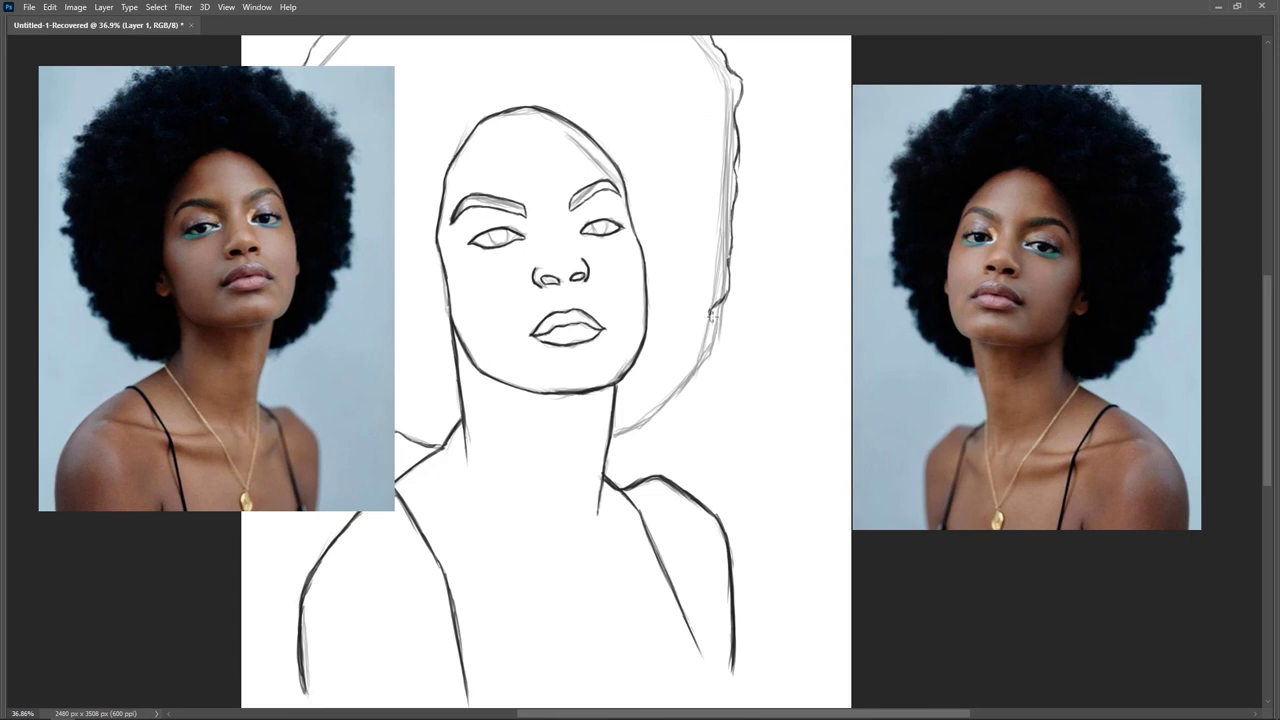
drag(712, 328, 700, 348)
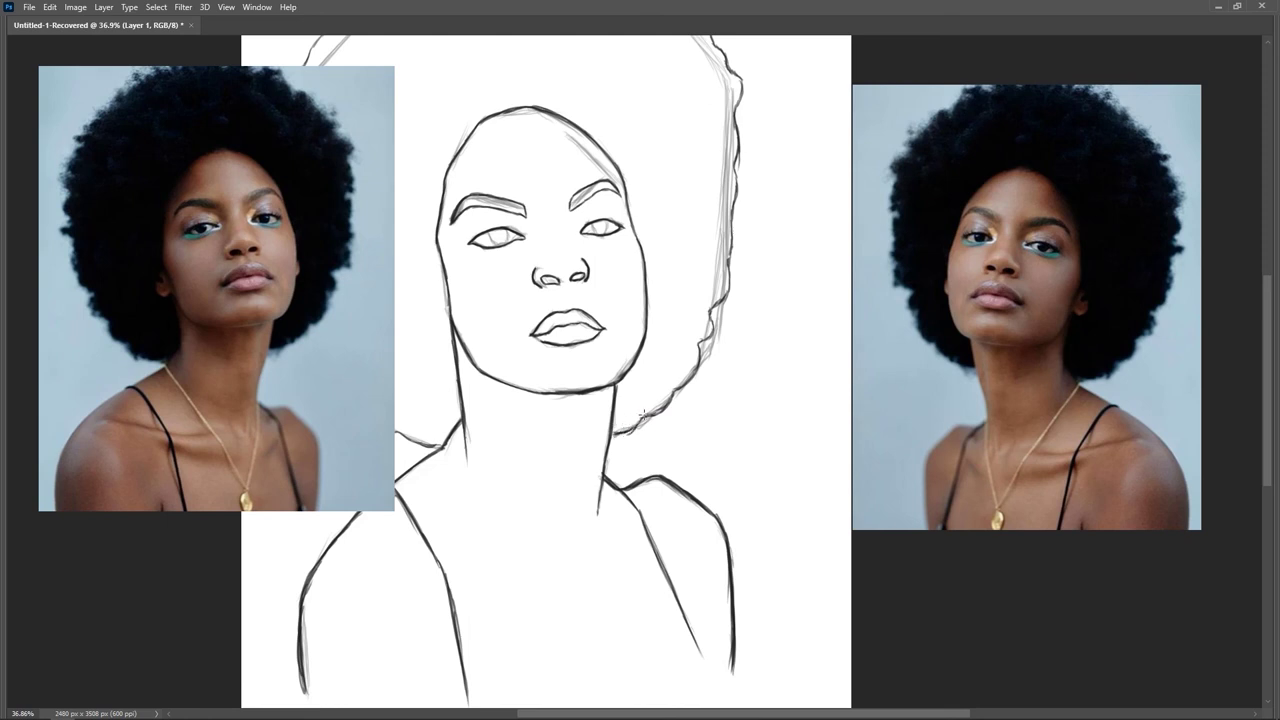
Draw short collarbone strokes across the left strap and beside the right strap, with the canvas rotated and straightened again
scroll(592, 409, down, 3)
scroll(592, 409, left, 3)
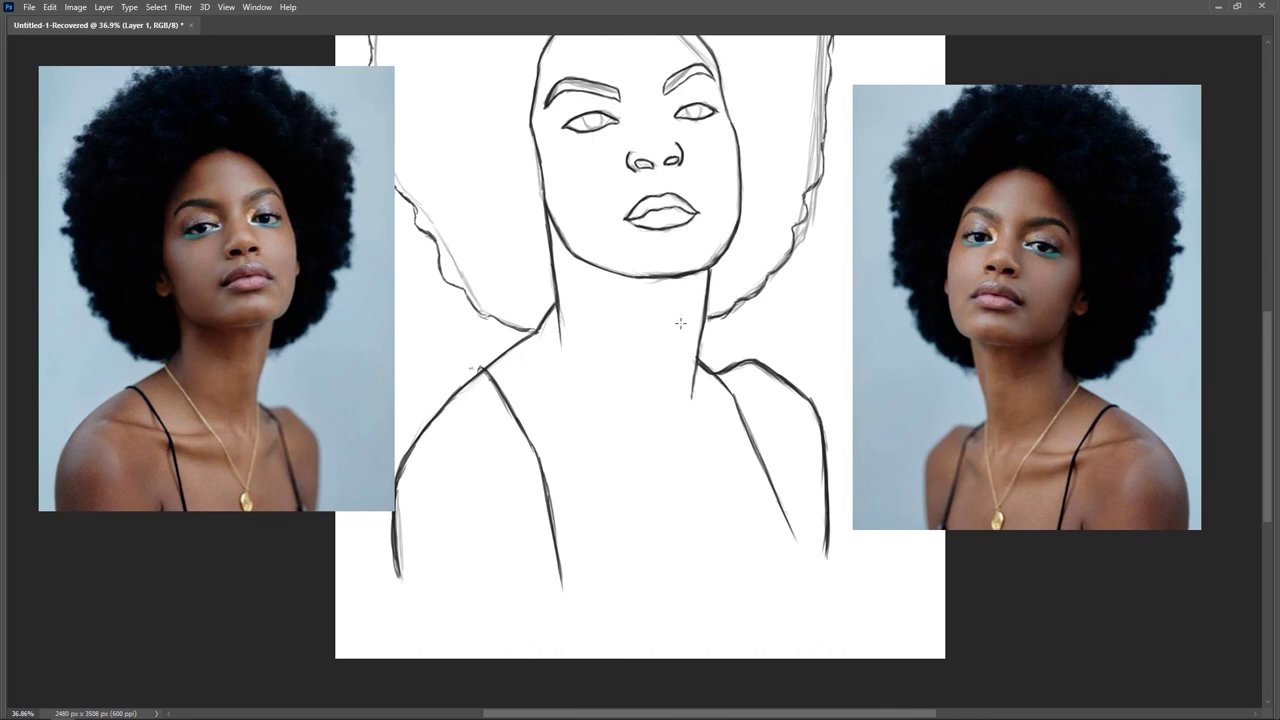
key(r)
drag(713, 324, 675, 270)
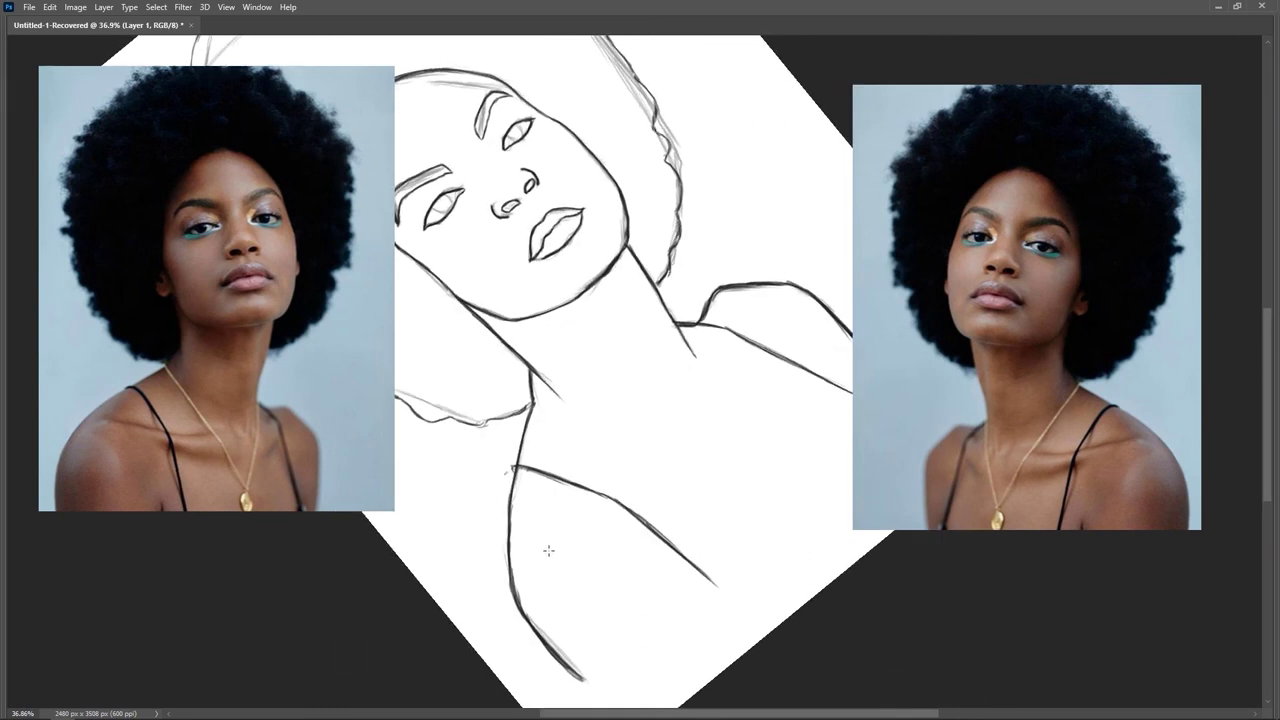
drag(548, 552, 618, 488)
mouse_move(580, 532)
mouse_down()
mouse_move(639, 460)
mouse_move(609, 501)
mouse_up()
drag(716, 329, 728, 366)
mouse_move(612, 516)
mouse_down()
mouse_move(583, 549)
mouse_move(664, 486)
mouse_up()
key(ctrl+z)
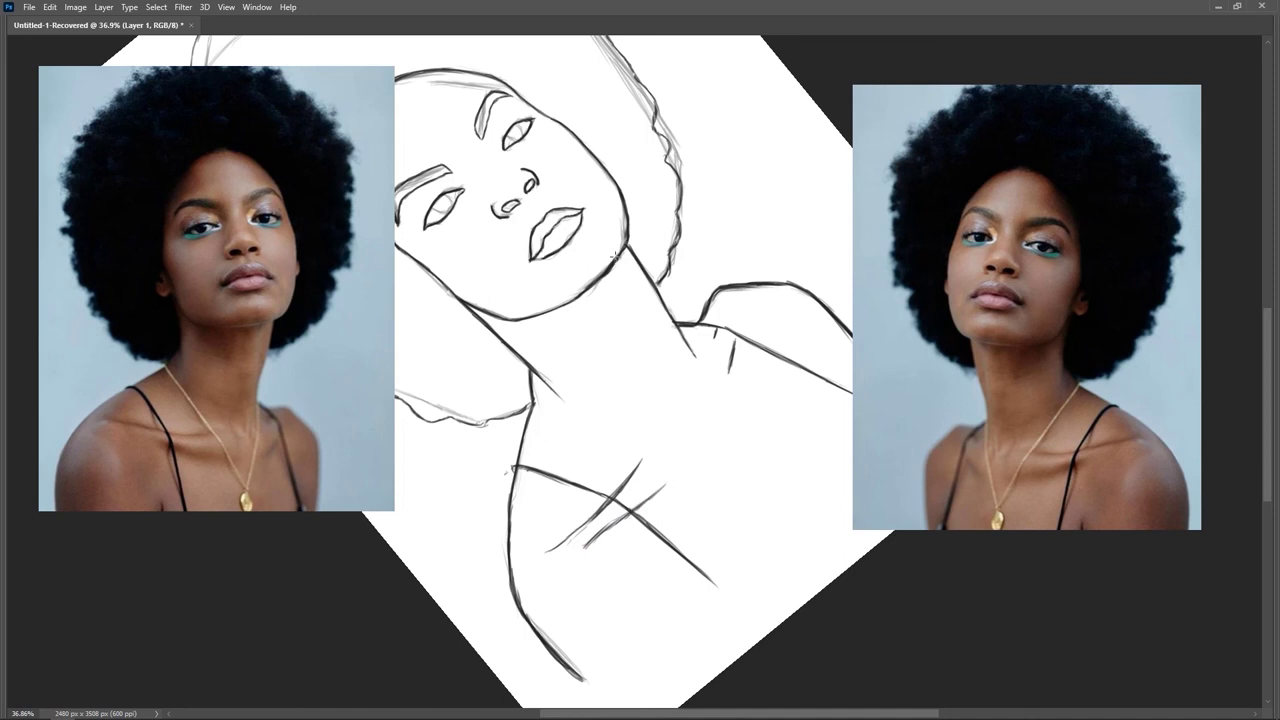
key(r)
drag(606, 300, 668, 270)
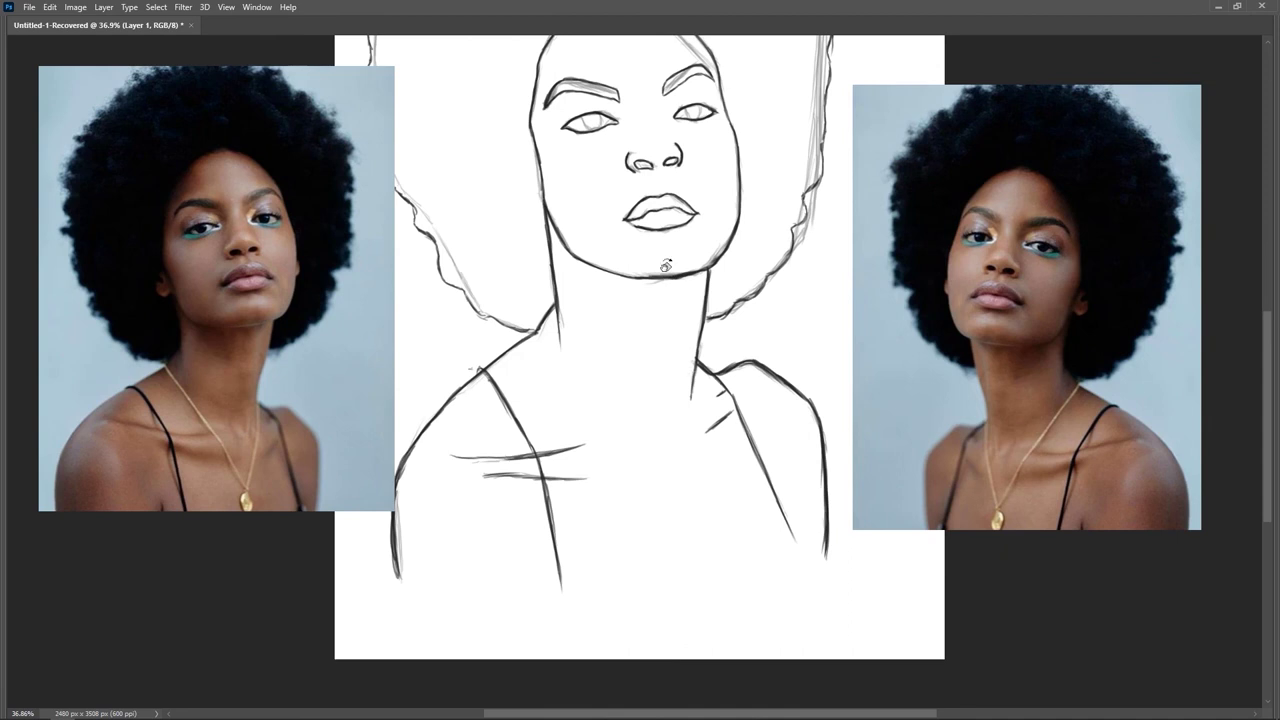
drag(730, 384, 744, 378)
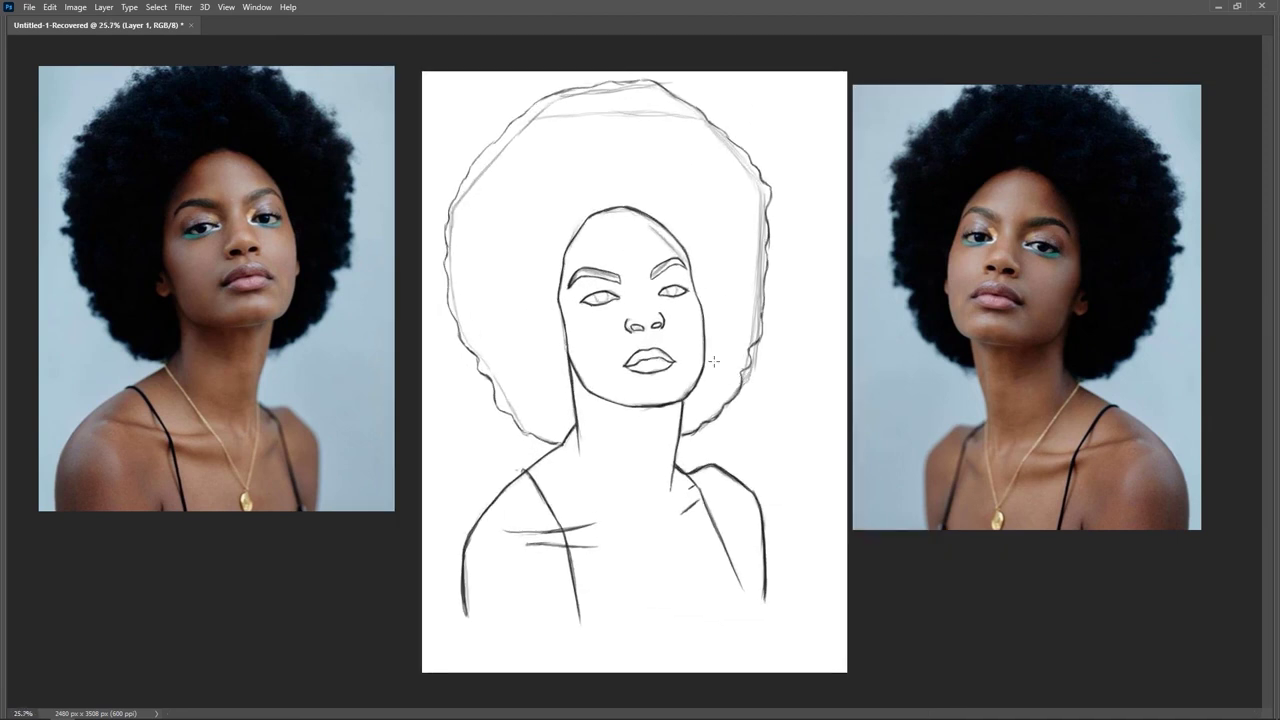
drag(649, 417, 687, 366)
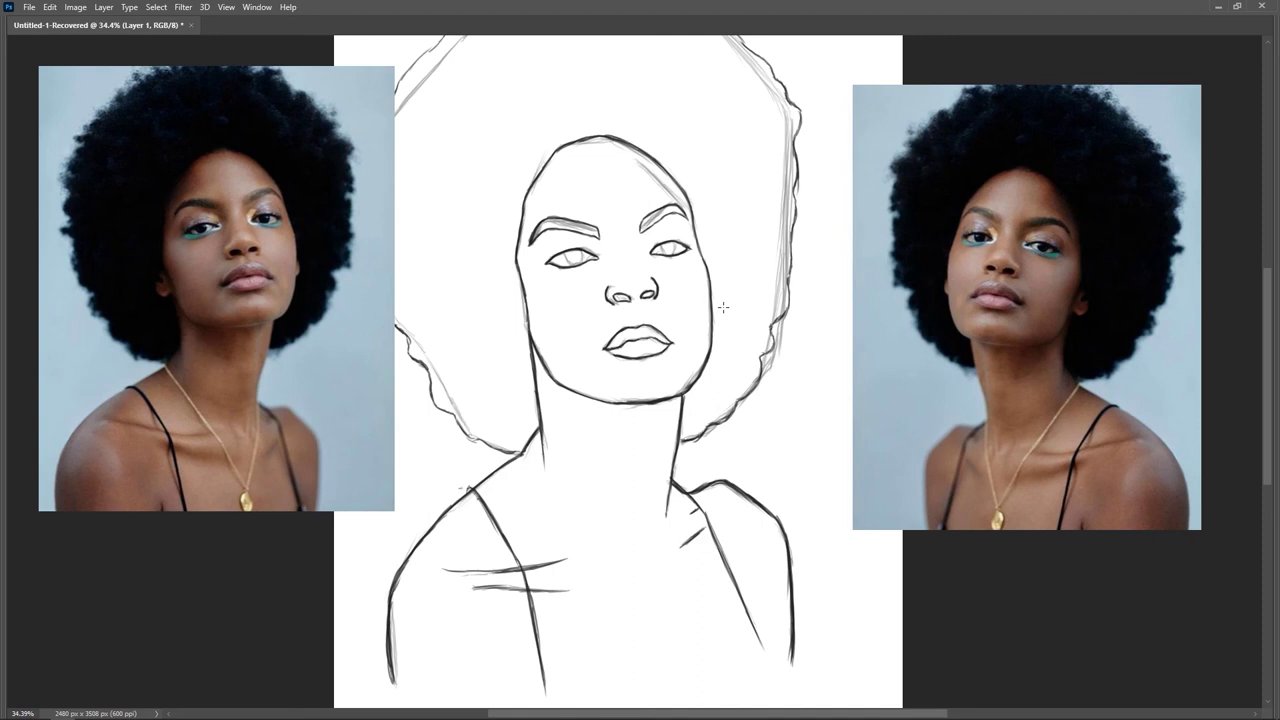
key(z)
drag(727, 385, 719, 379)
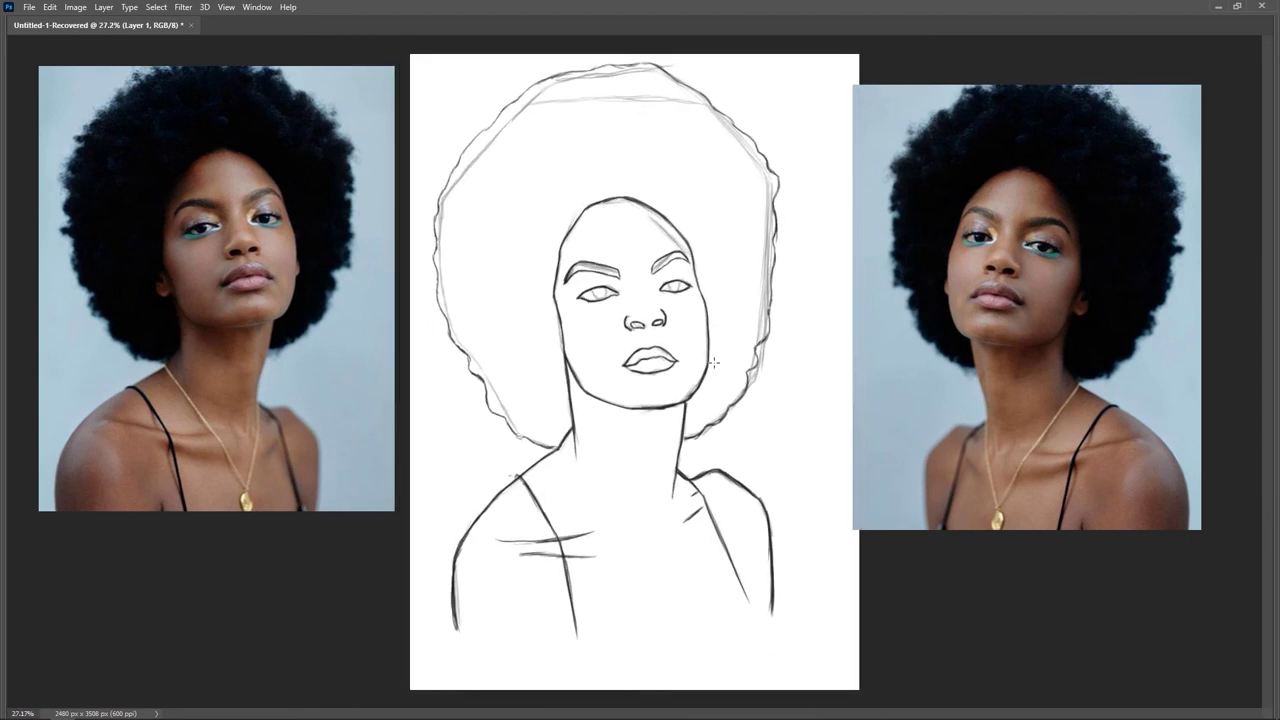
Compare Layer 1 with the SKETCH layer, hide SKETCH, and place the mirrored reference photo beside the canvas
key(Tab)
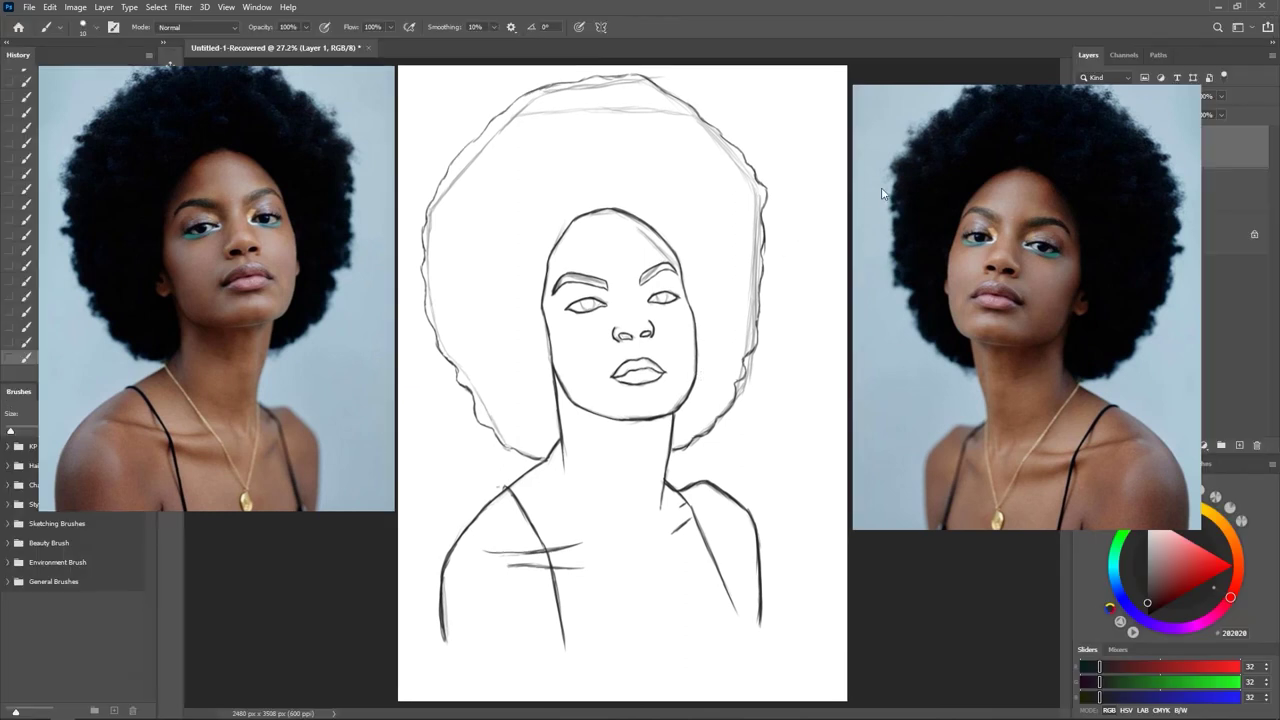
drag(1035, 277, 951, 251)
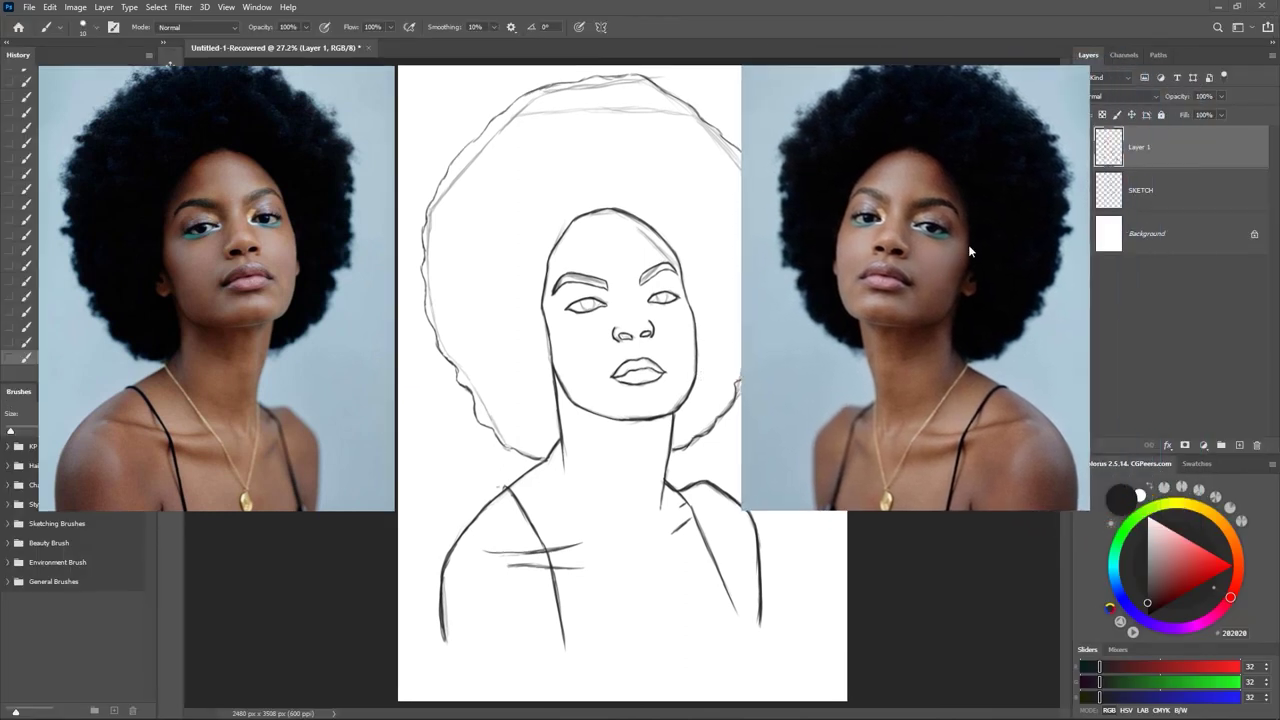
drag(1005, 167, 991, 214)
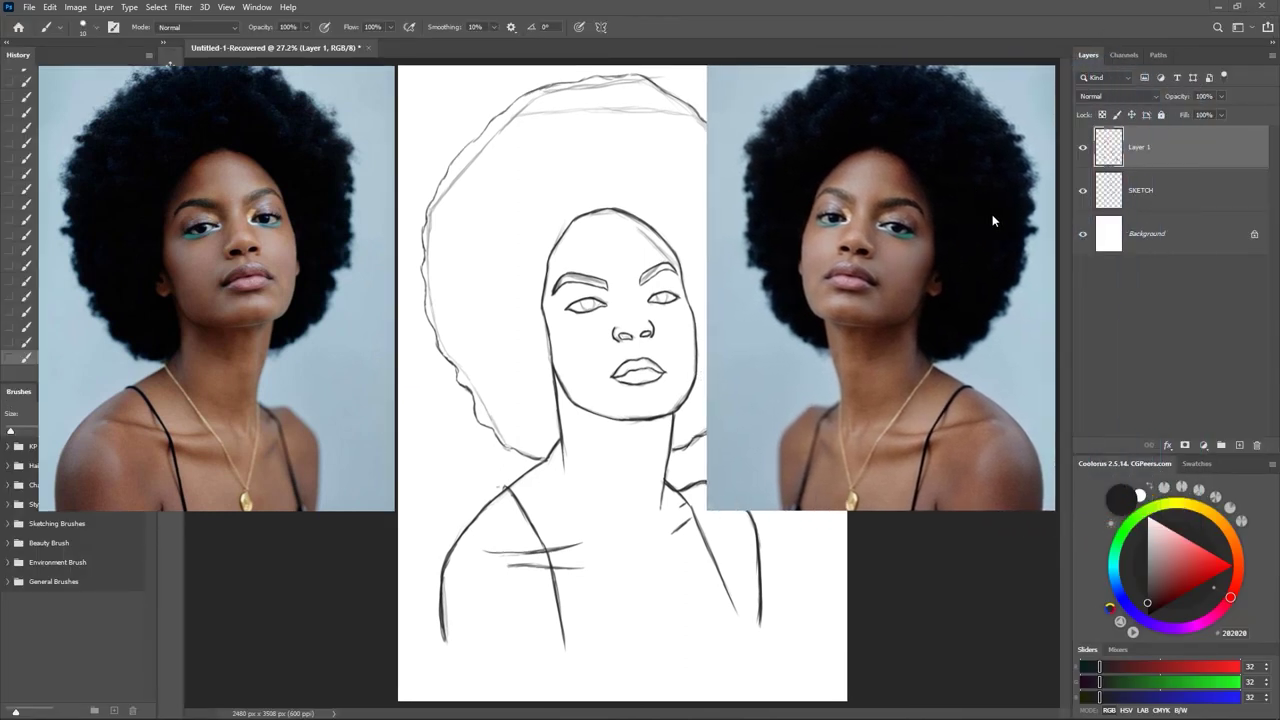
click(1082, 191)
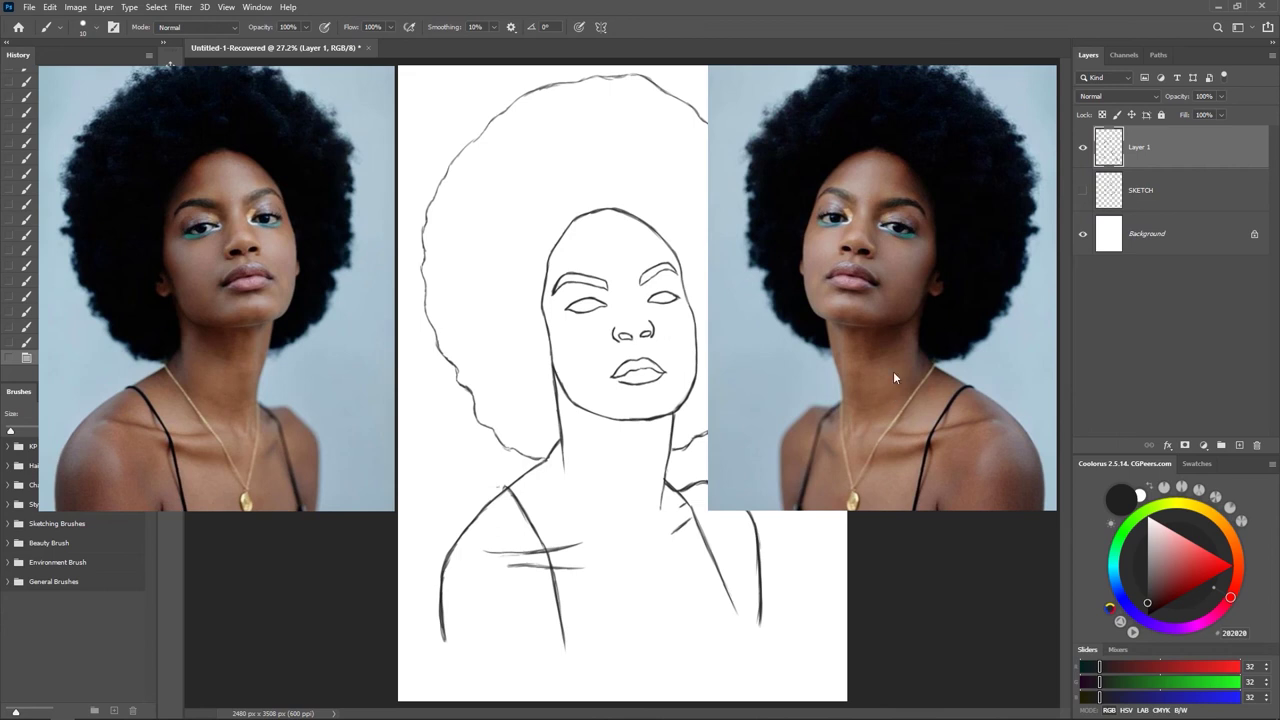
click(1082, 147)
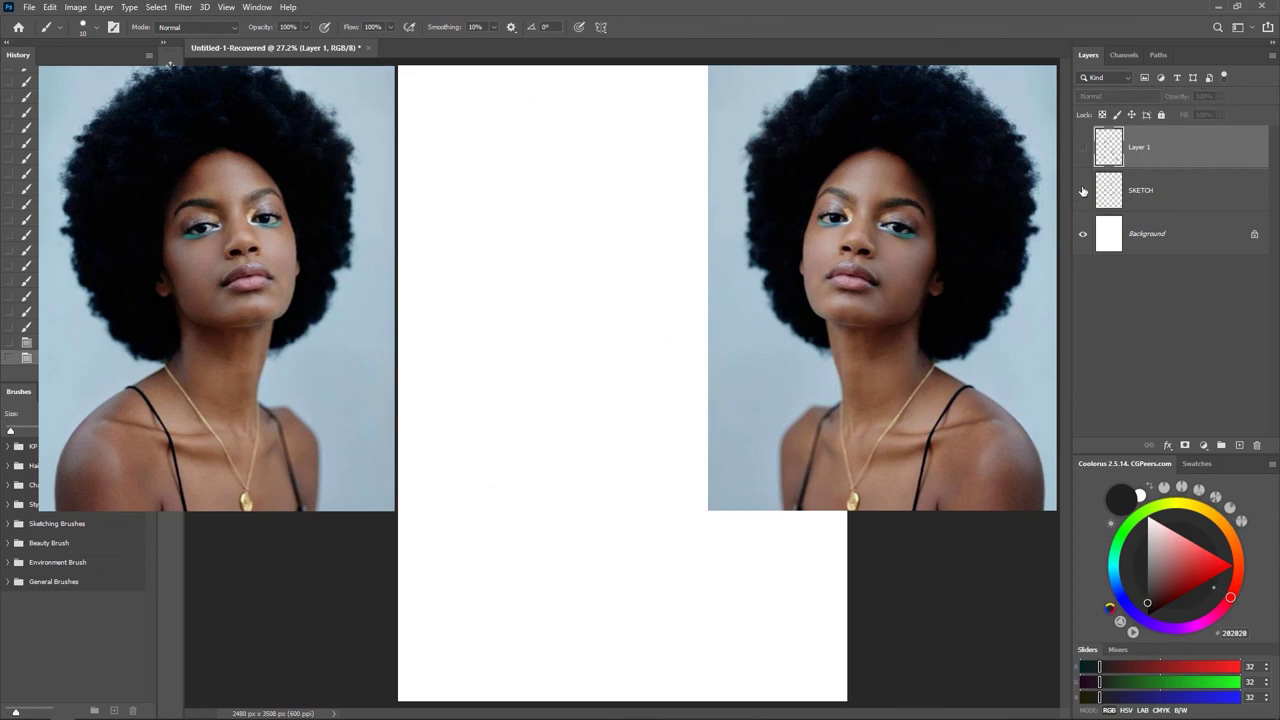
click(1083, 190)
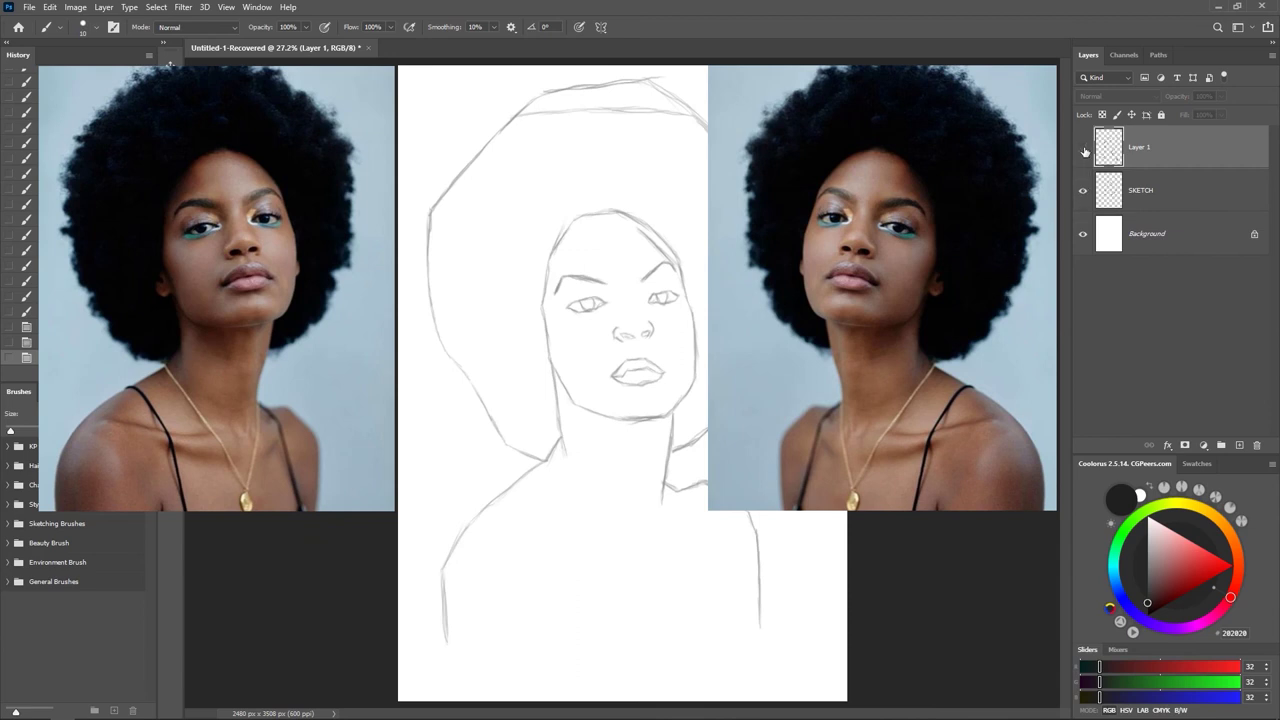
click(1082, 147)
click(1082, 190)
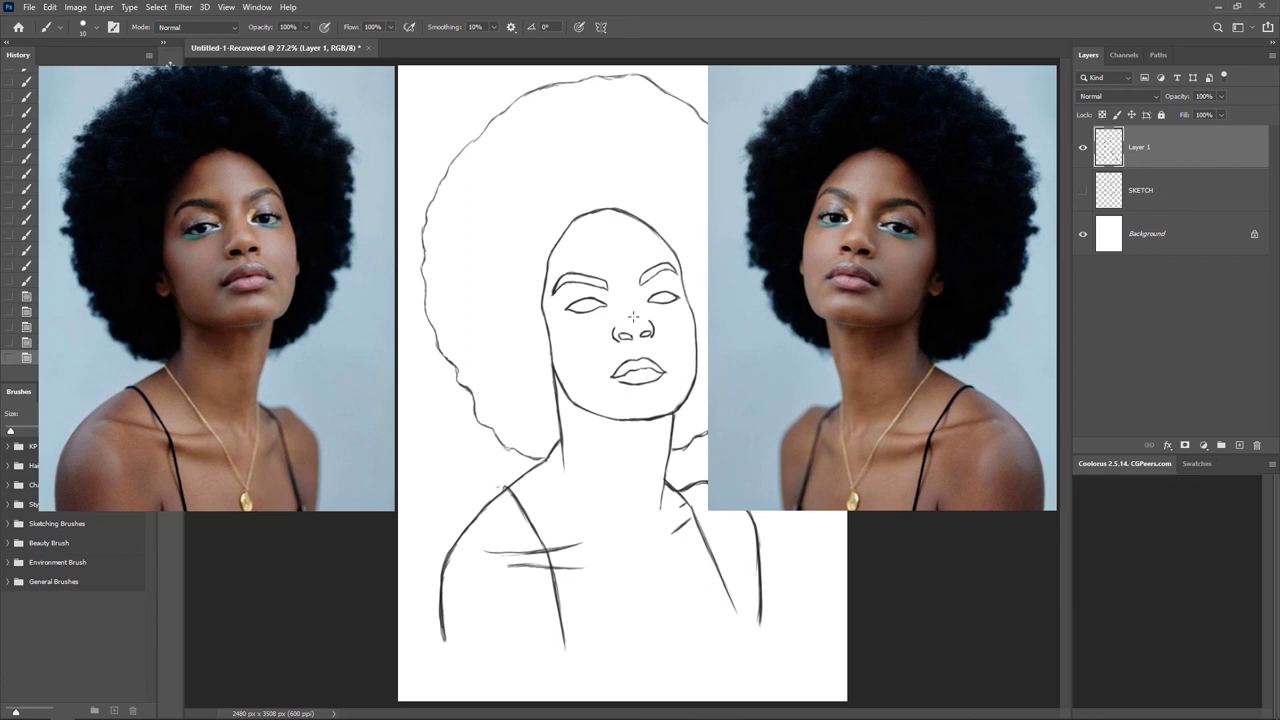
key(Tab)
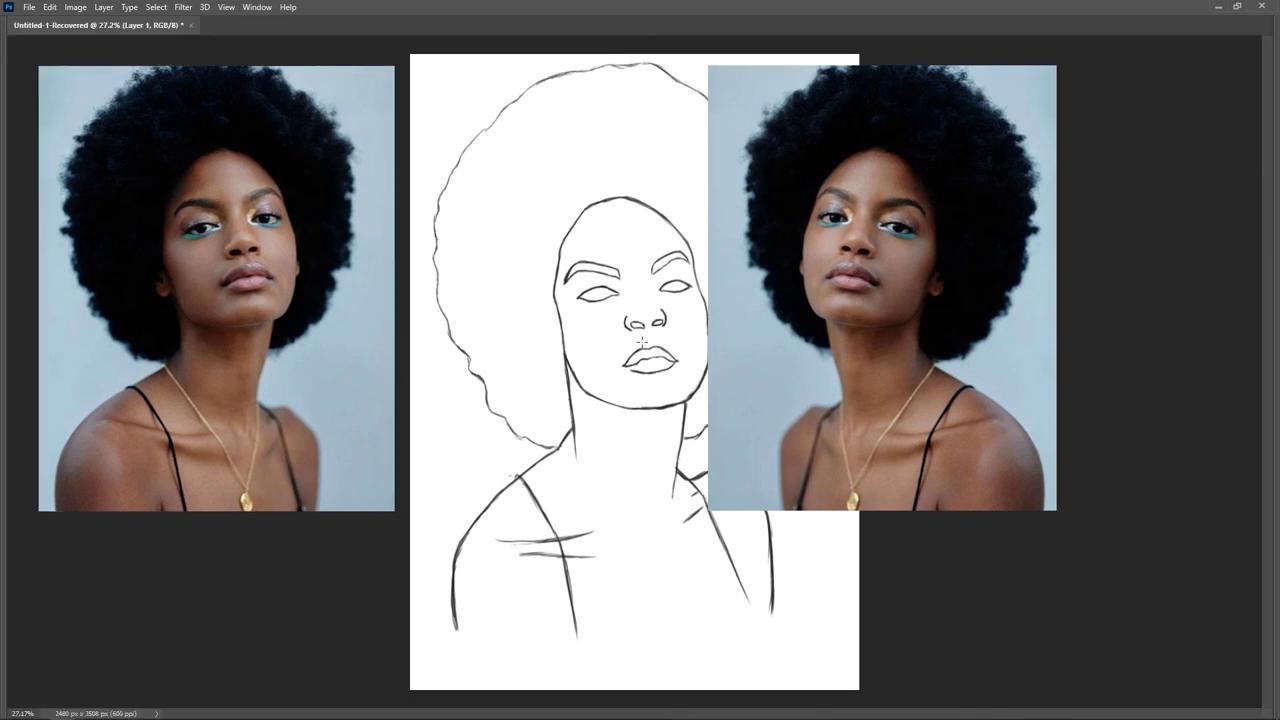
mouse_move(786, 274)
mouse_down()
mouse_move(948, 283)
mouse_move(1014, 271)
mouse_up()
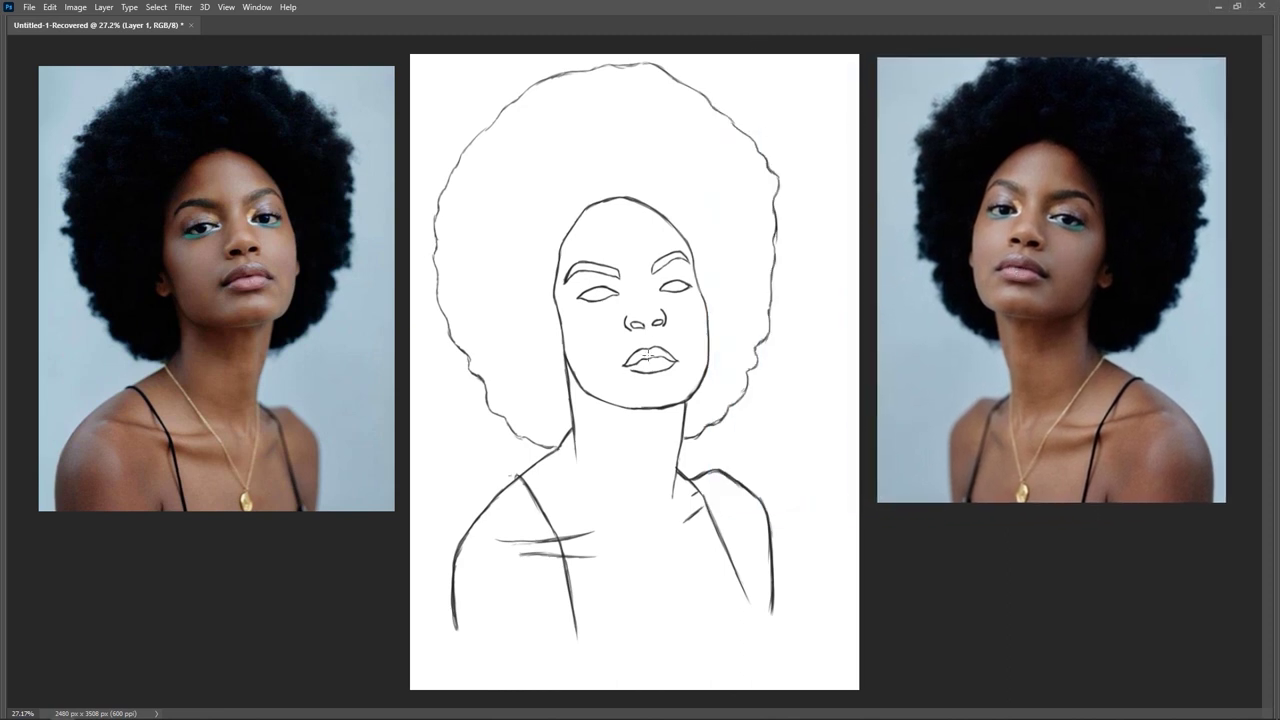
Choose a 33 px eraser tip from the KP Brush set and move the original reference photo clear of the face drawing
mouse_move(669, 367)
mouse_down()
mouse_move(690, 365)
mouse_move(701, 342)
mouse_move(688, 384)
mouse_up()
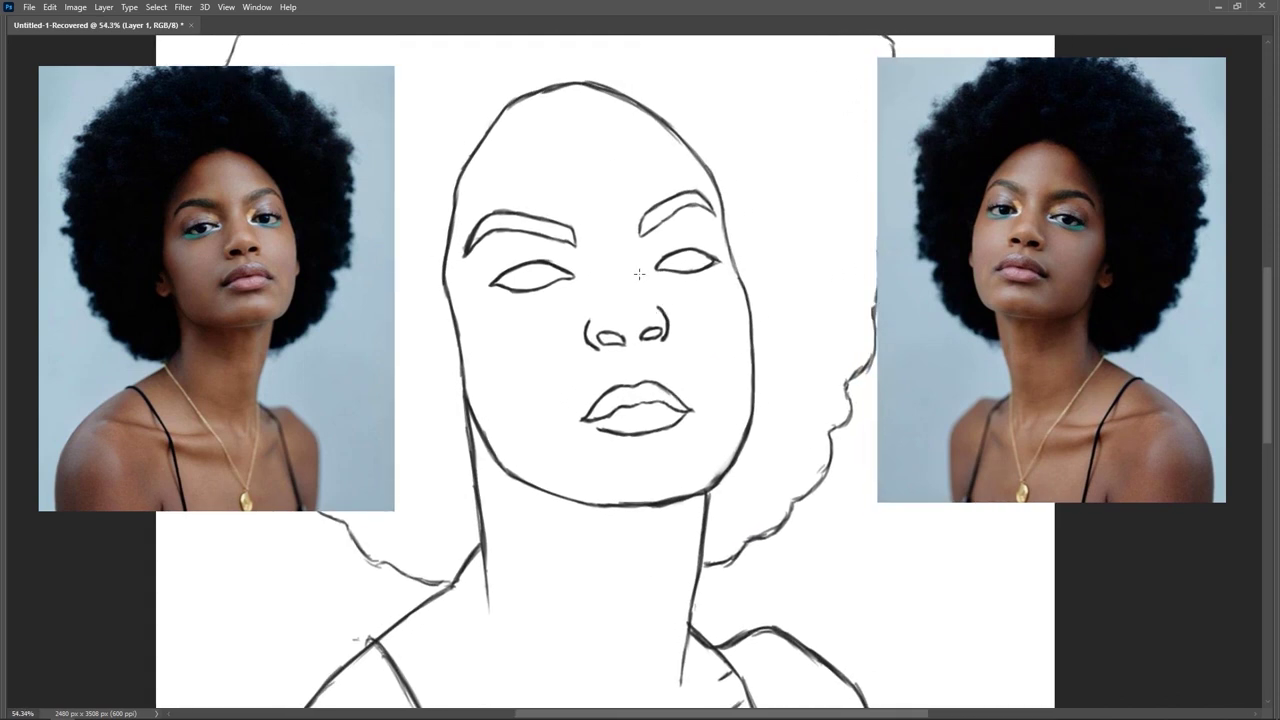
key(Tab)
key(Tab)
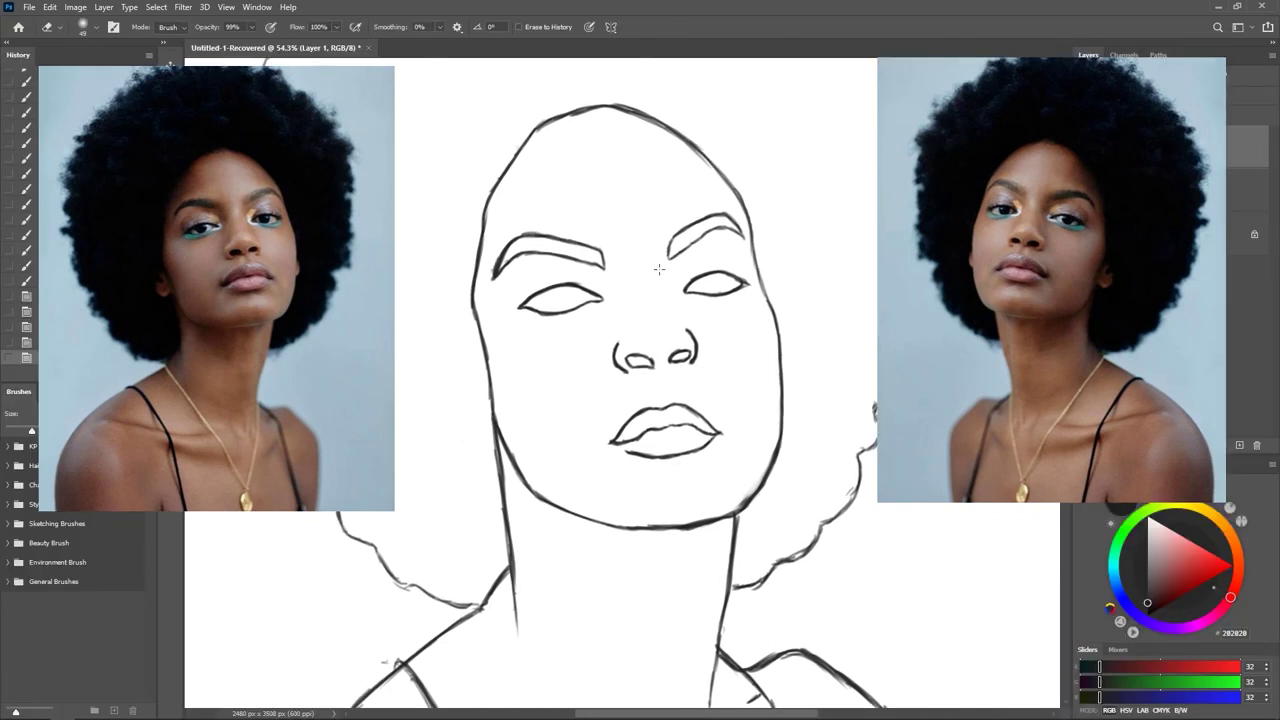
drag(152, 342, 322, 333)
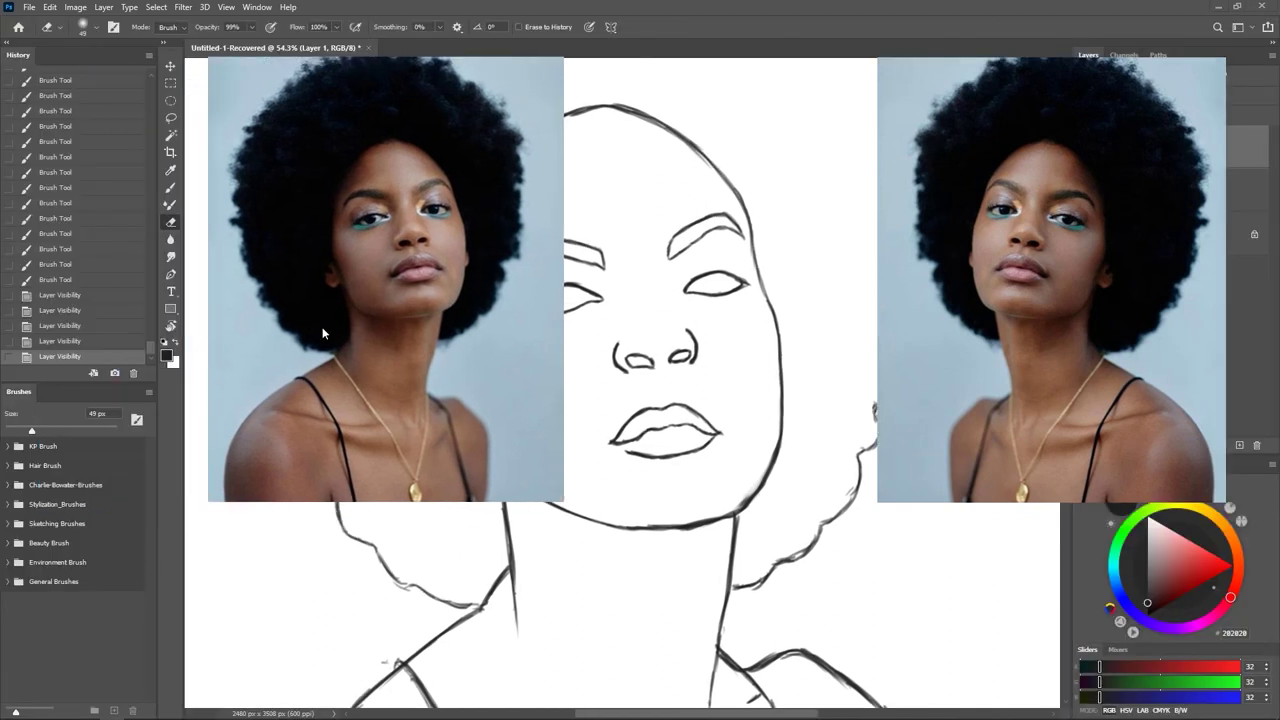
click(9, 447)
mouse_move(150, 465)
mouse_down()
mouse_move(154, 652)
mouse_move(148, 452)
mouse_up()
click(94, 463)
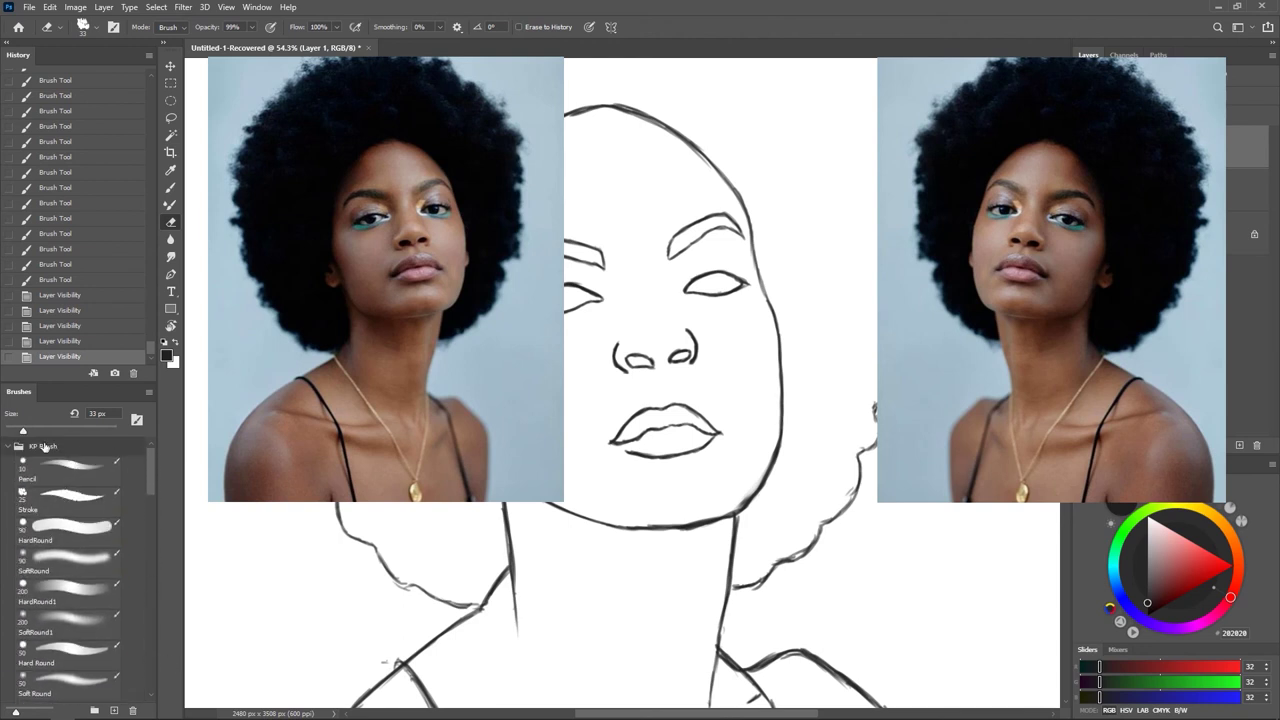
click(8, 447)
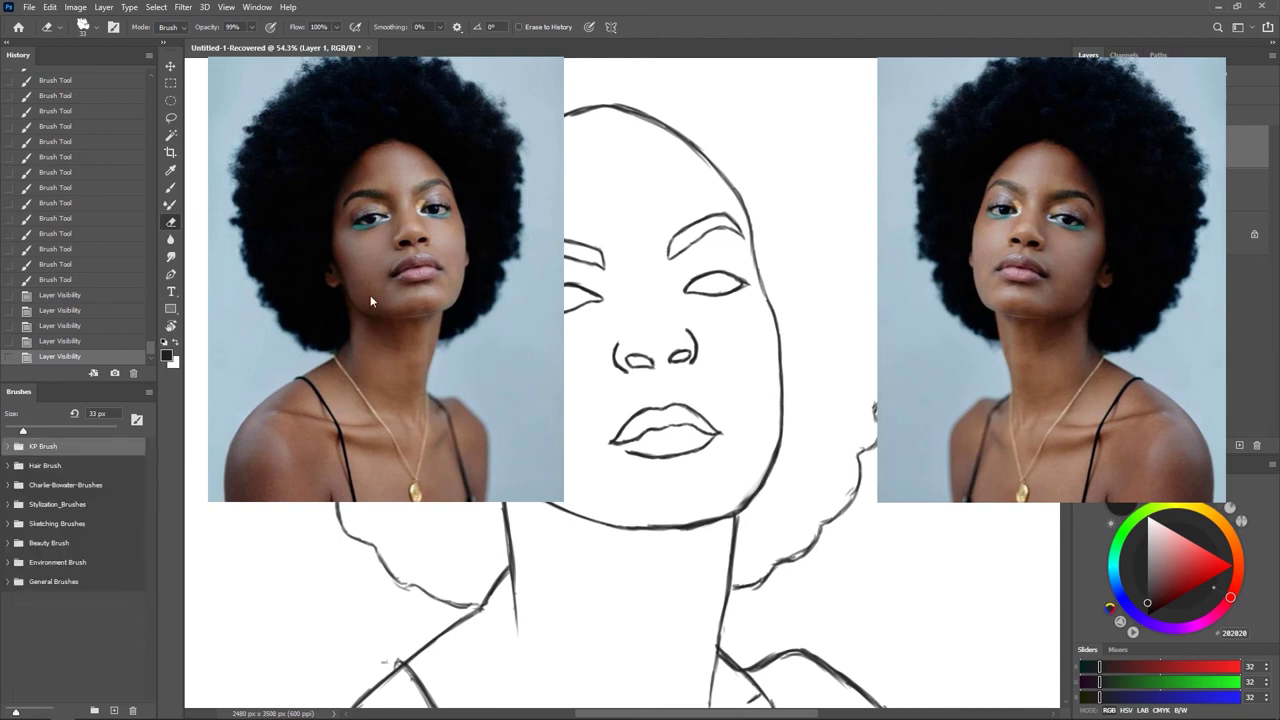
key(Tab)
drag(408, 318, 233, 322)
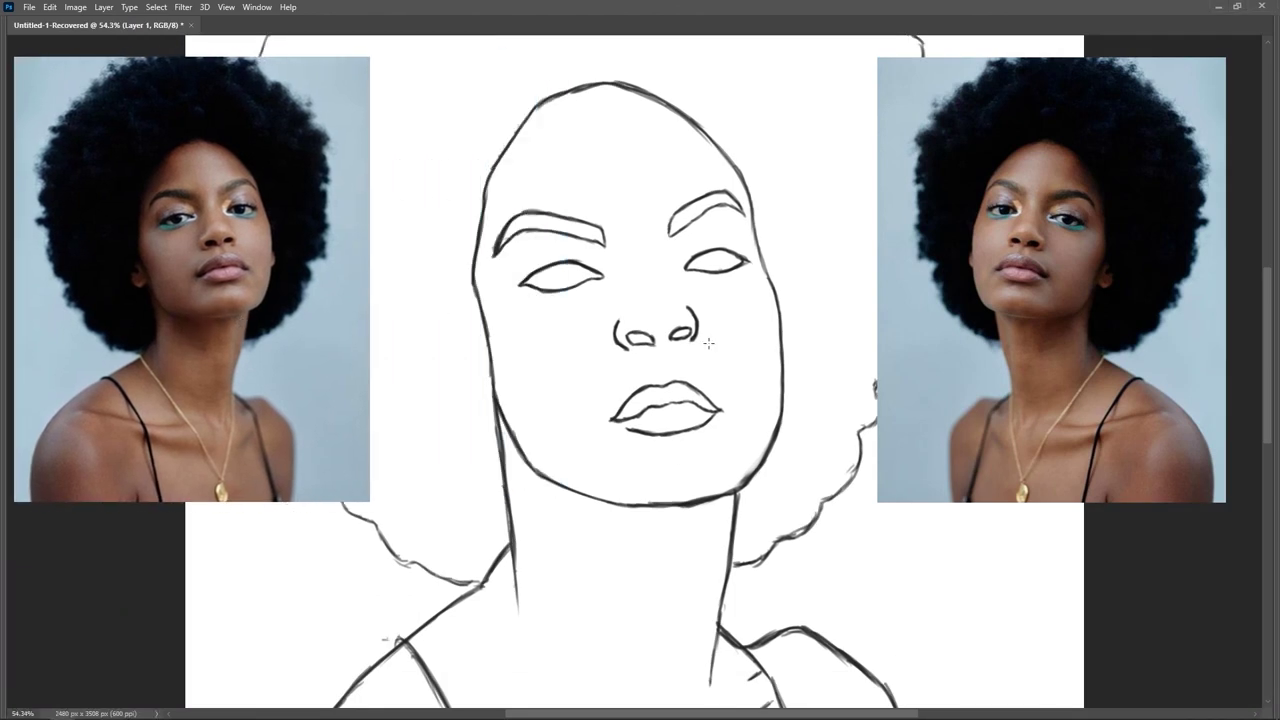
Clean up the nostril and outer wing lines on both sides of the nose
drag(716, 344, 680, 329)
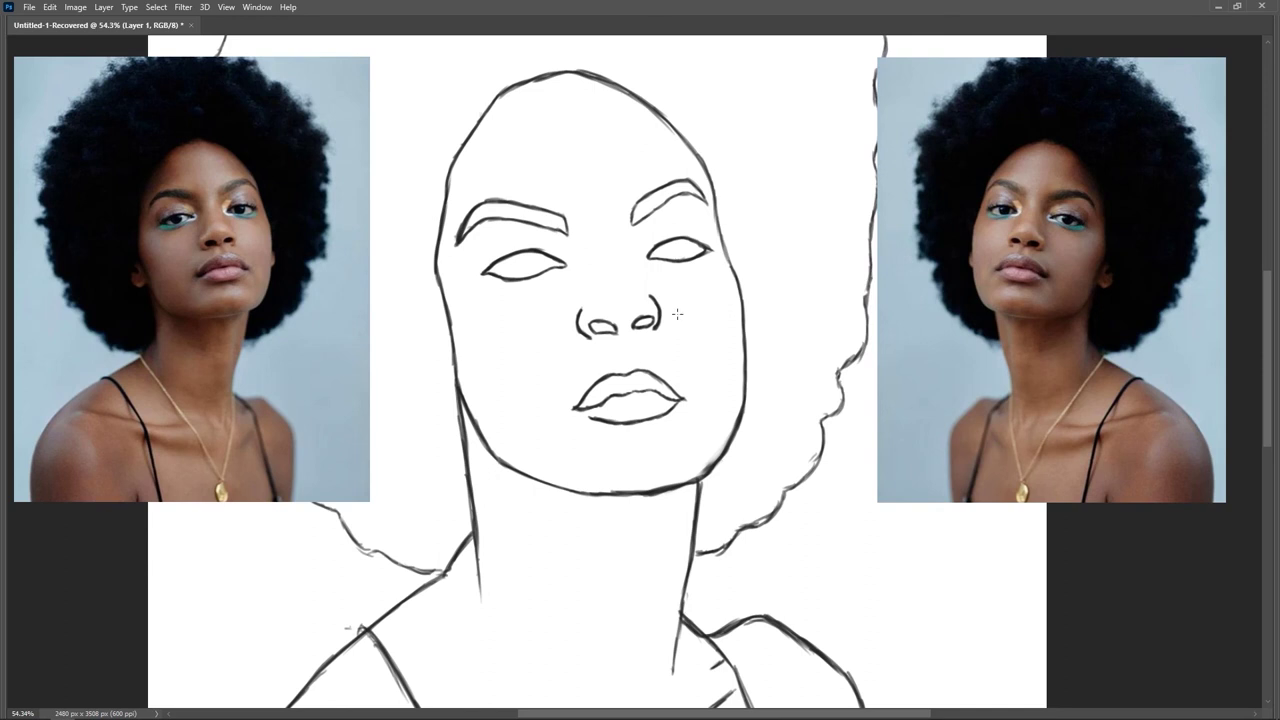
mouse_move(676, 298)
mouse_down()
mouse_move(662, 300)
mouse_move(663, 281)
mouse_move(686, 300)
mouse_up()
alt+right_click(686, 301)
alt+right_click(690, 303)
drag(657, 316, 659, 327)
drag(586, 347, 579, 316)
drag(653, 298, 653, 333)
Refine the left eye's corners and draw the iris inside each eye
drag(579, 405, 651, 414)
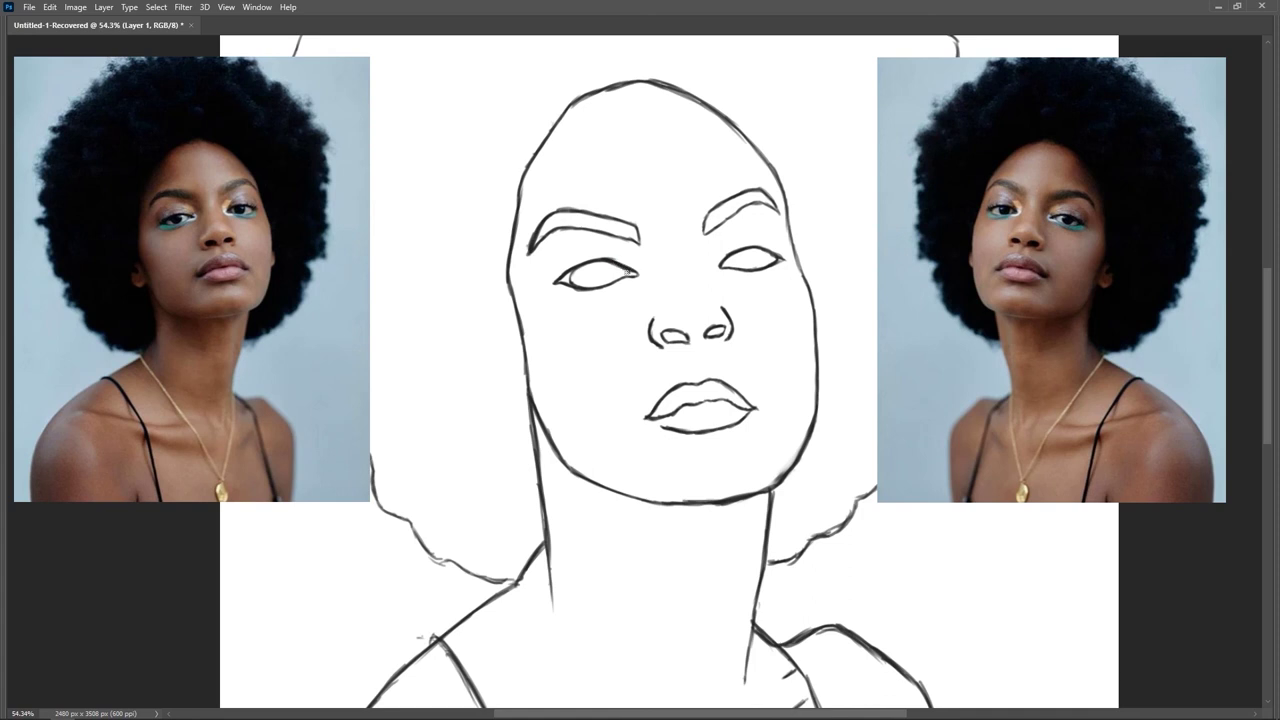
click(631, 271)
drag(606, 284, 608, 265)
key(ctrl+z)
drag(570, 280, 573, 272)
drag(680, 286, 572, 280)
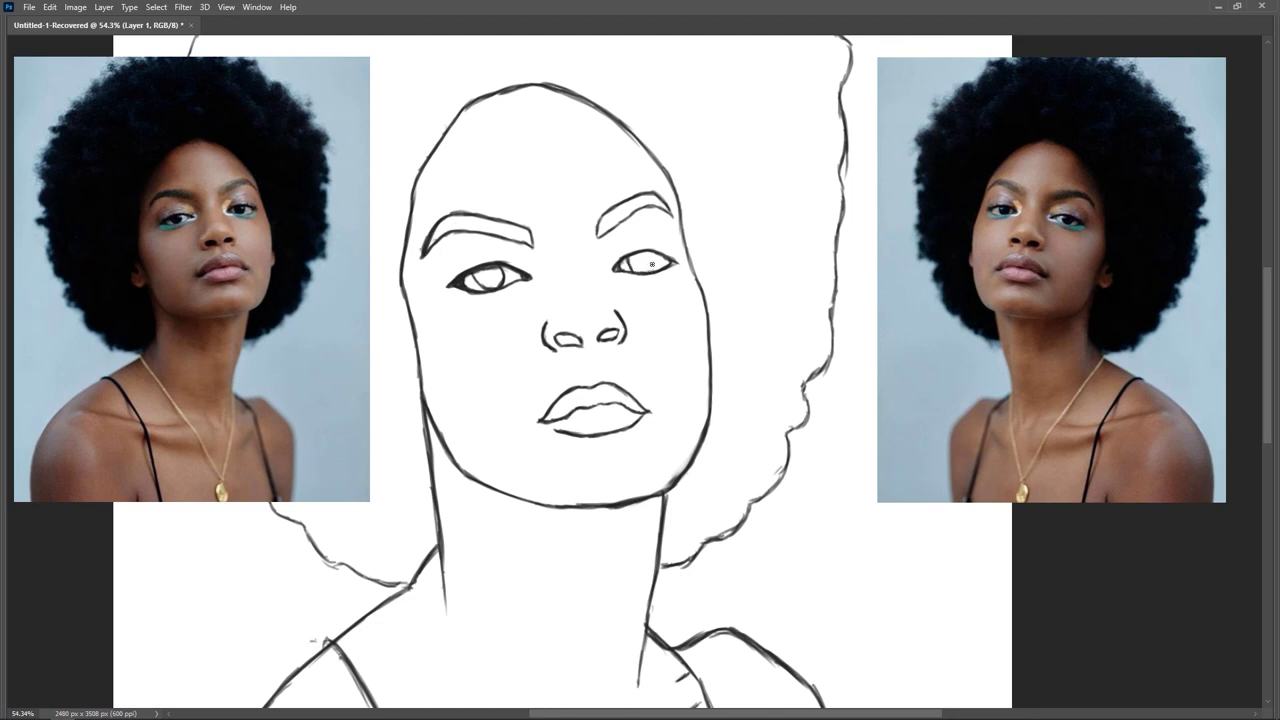
mouse_move(655, 264)
mouse_down()
mouse_move(648, 254)
mouse_move(652, 269)
mouse_up()
mouse_move(650, 427)
mouse_down()
mouse_move(625, 424)
mouse_move(648, 415)
mouse_up()
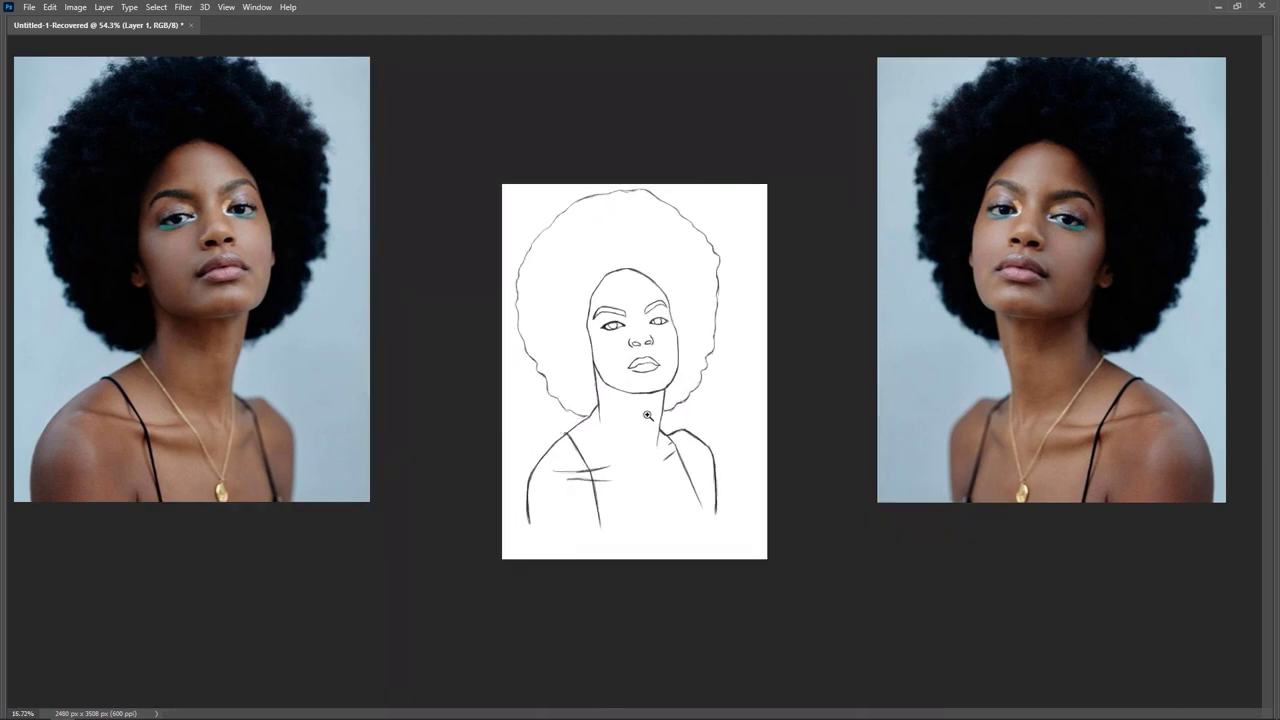
scroll(647, 414, up, 3)
drag(667, 406, 667, 402)
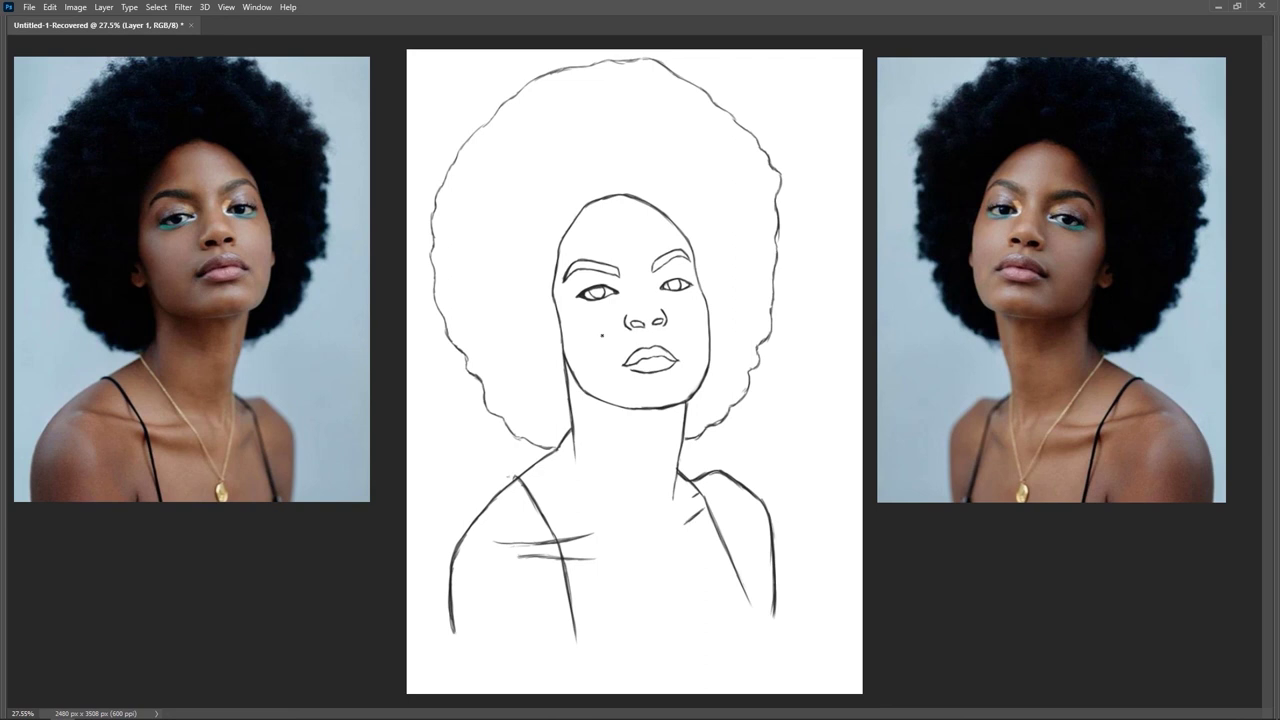
drag(662, 370, 678, 374)
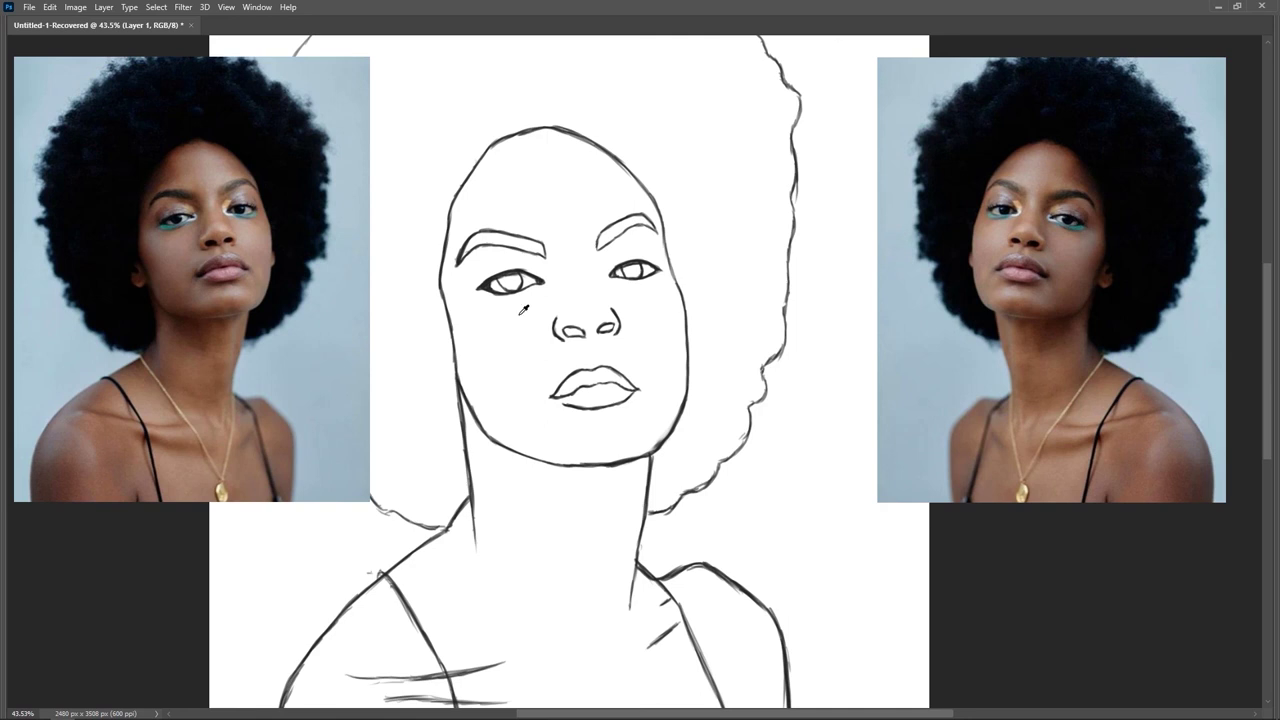
scroll(551, 306, down, 5)
scroll(549, 312, up, 1)
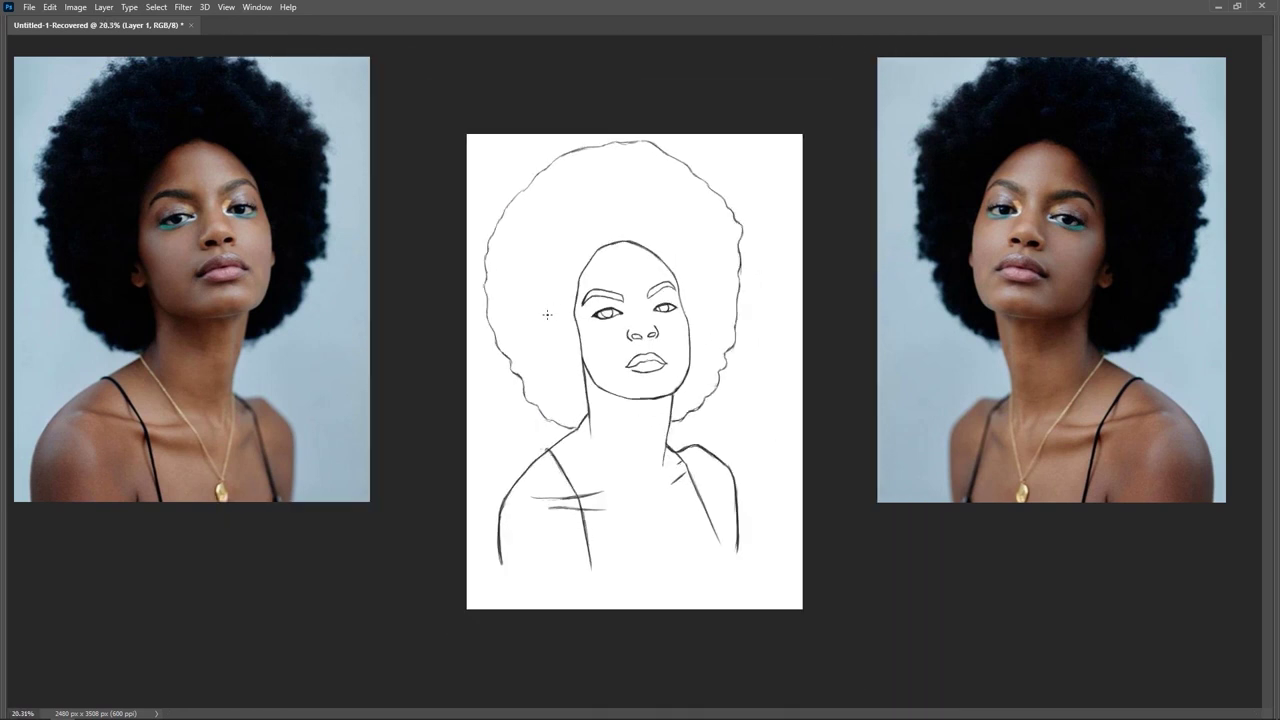
Restore the hidden workspace panels and move both reference photos off the screen
key(Tab)
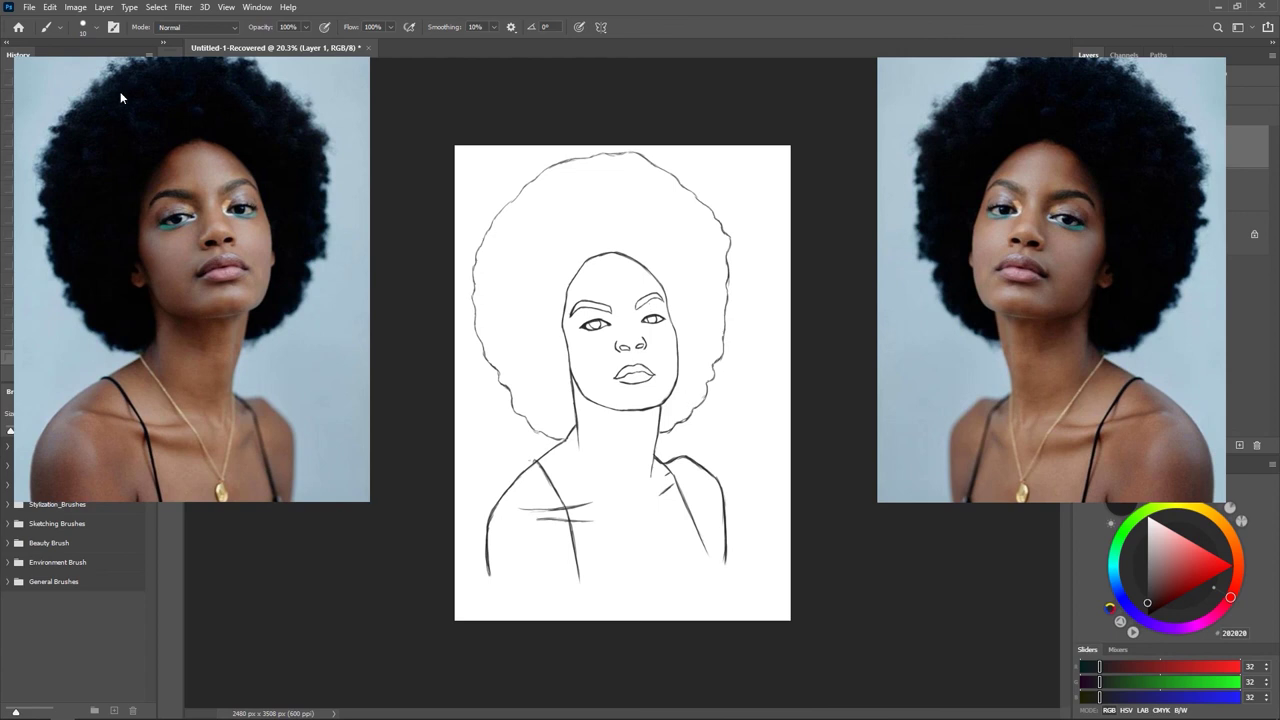
drag(156, 219, 1279, 245)
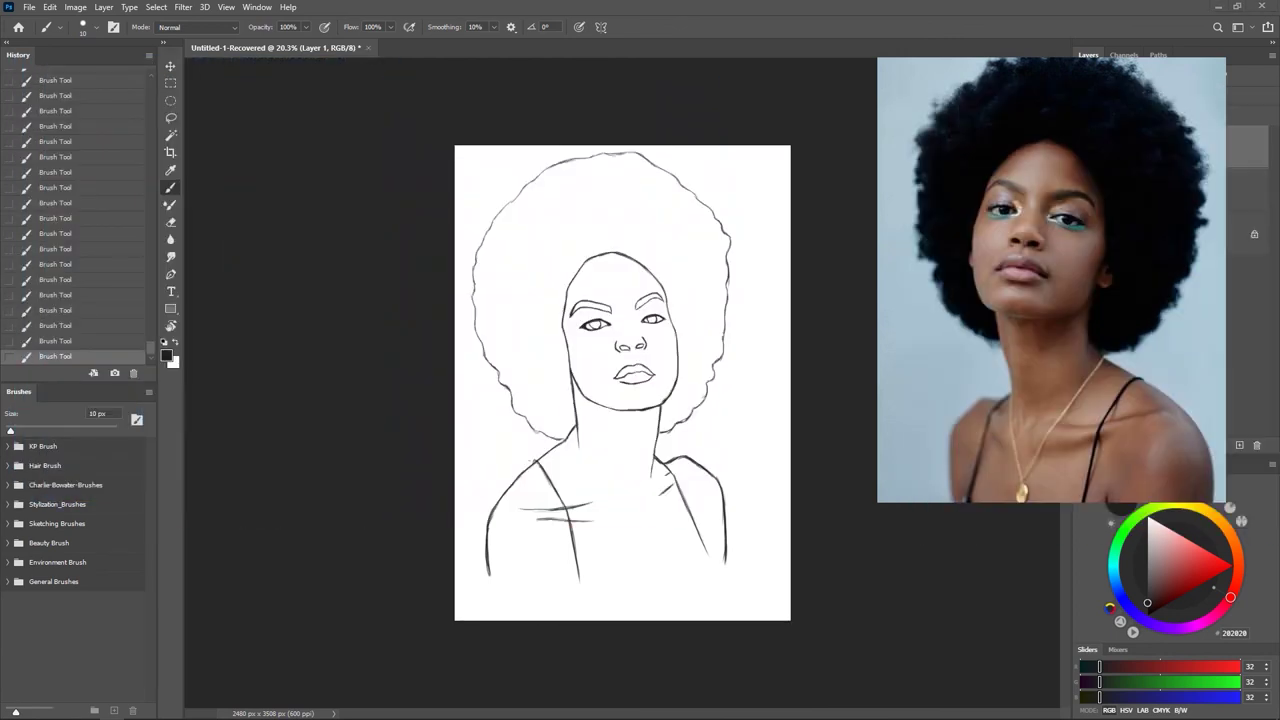
drag(932, 261, 1279, 285)
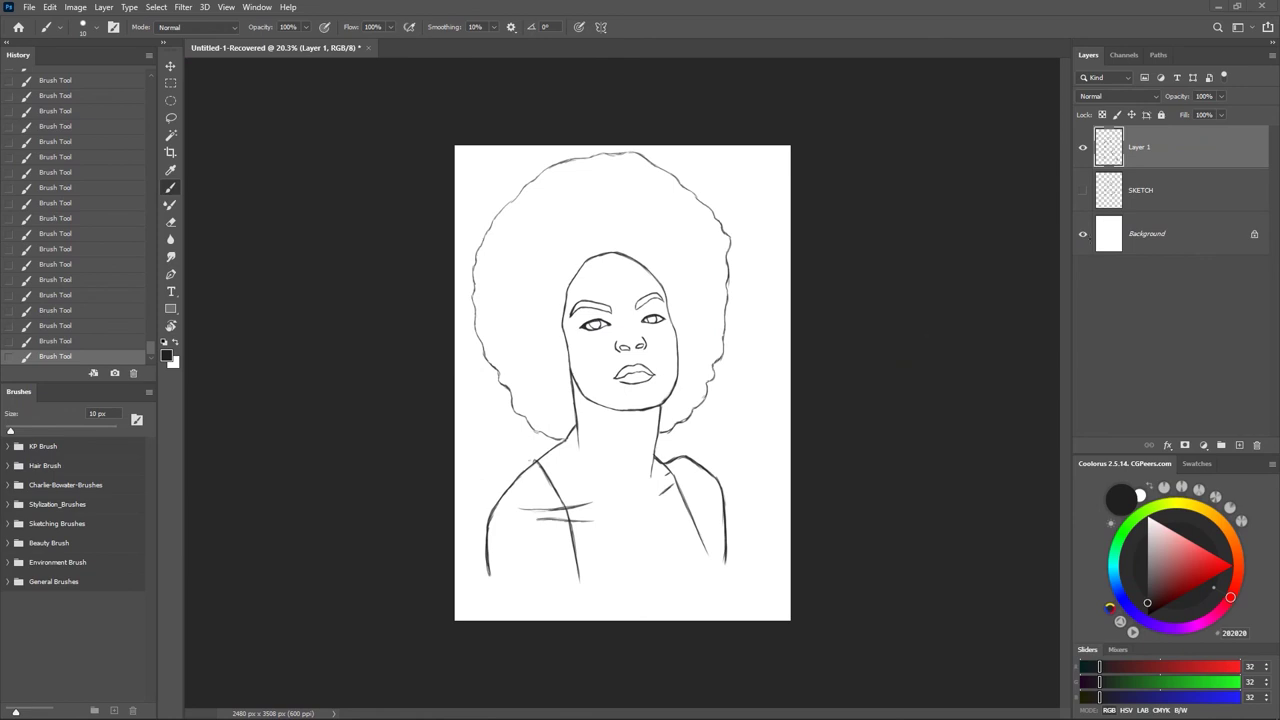
Open the recent file Hair Style 03.psd
click(29, 7)
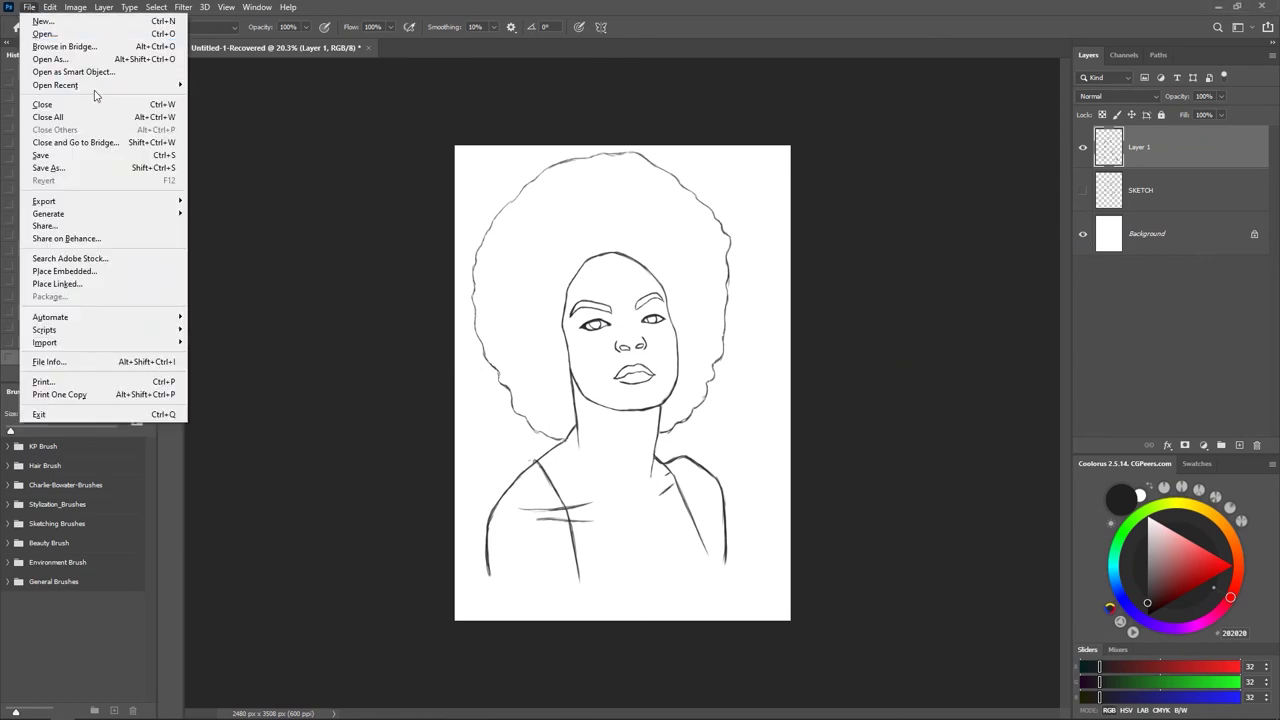
mouse_move(133, 88)
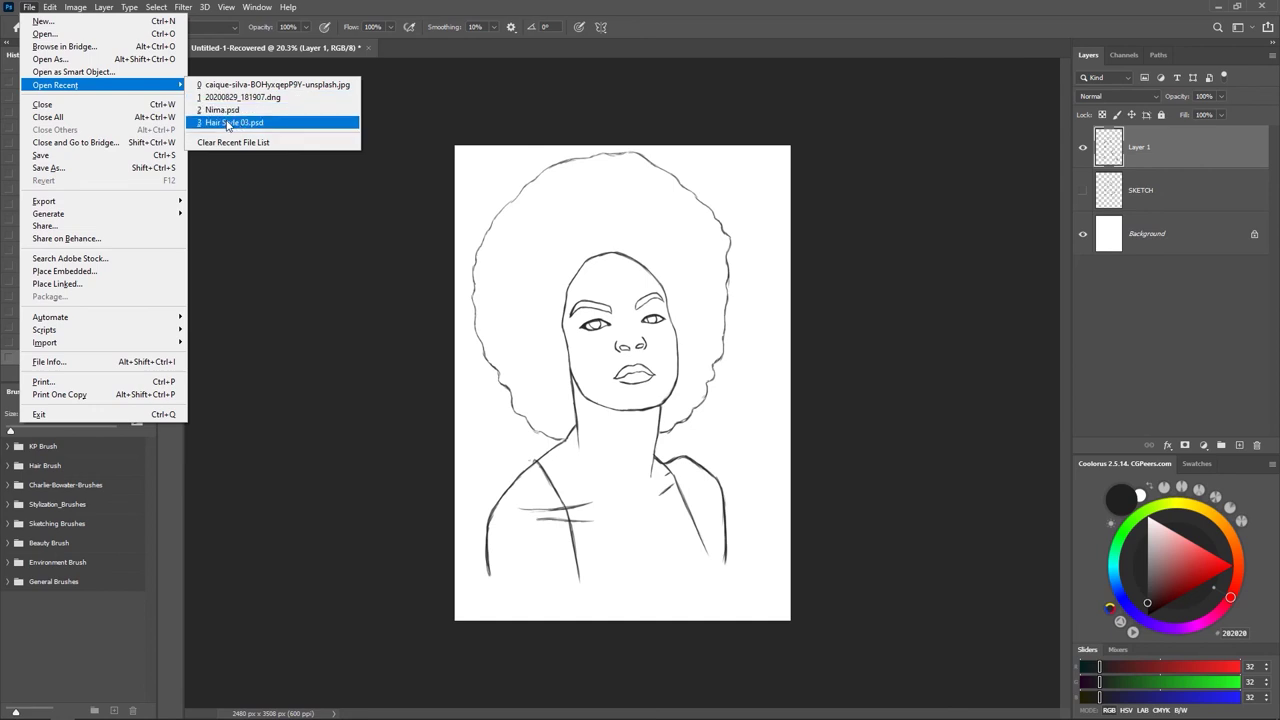
click(227, 123)
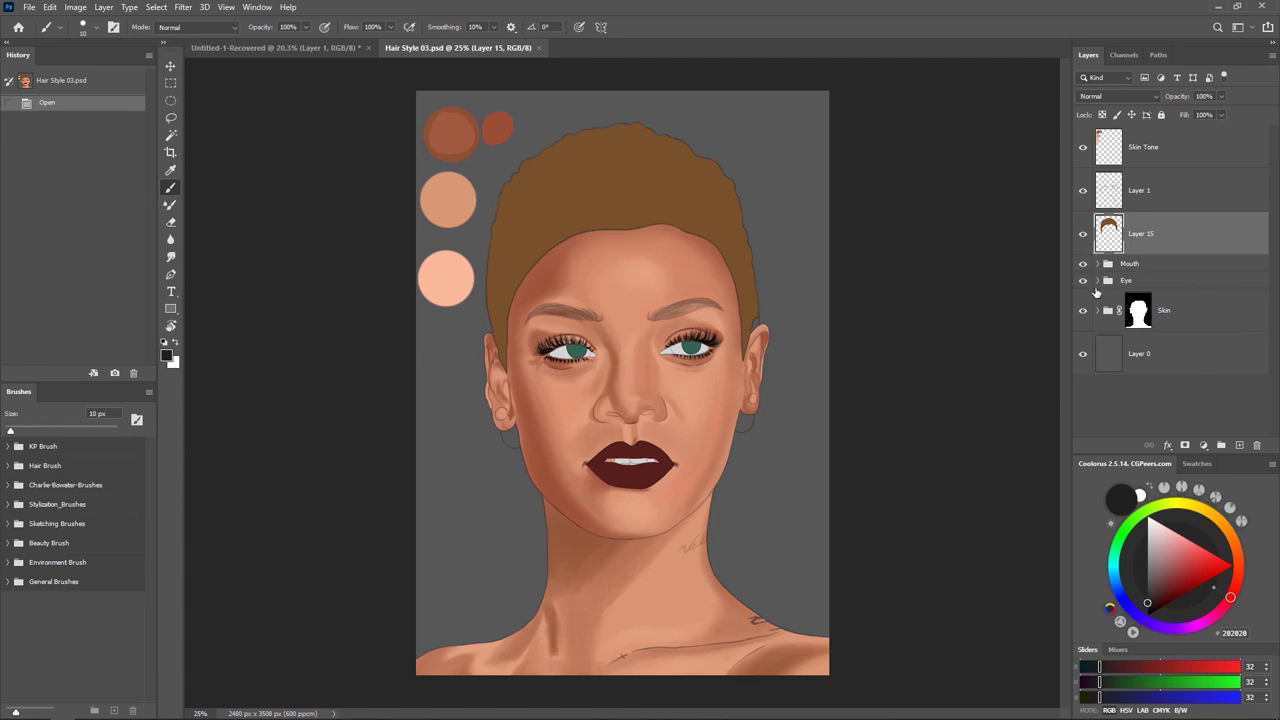
Hide the Skin, Eye and Mouth groups and Layer 15, and set Layer 1's opacity to 100%
drag(1083, 310, 1086, 257)
click(1082, 234)
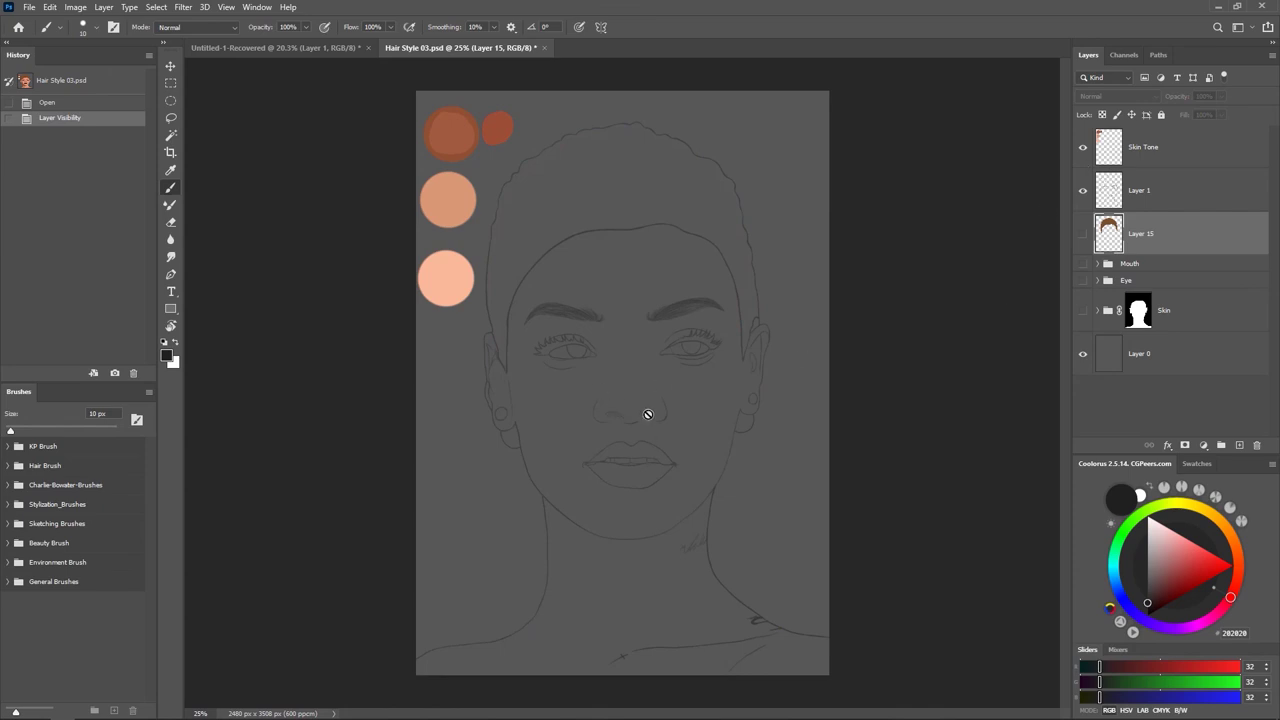
click(1186, 193)
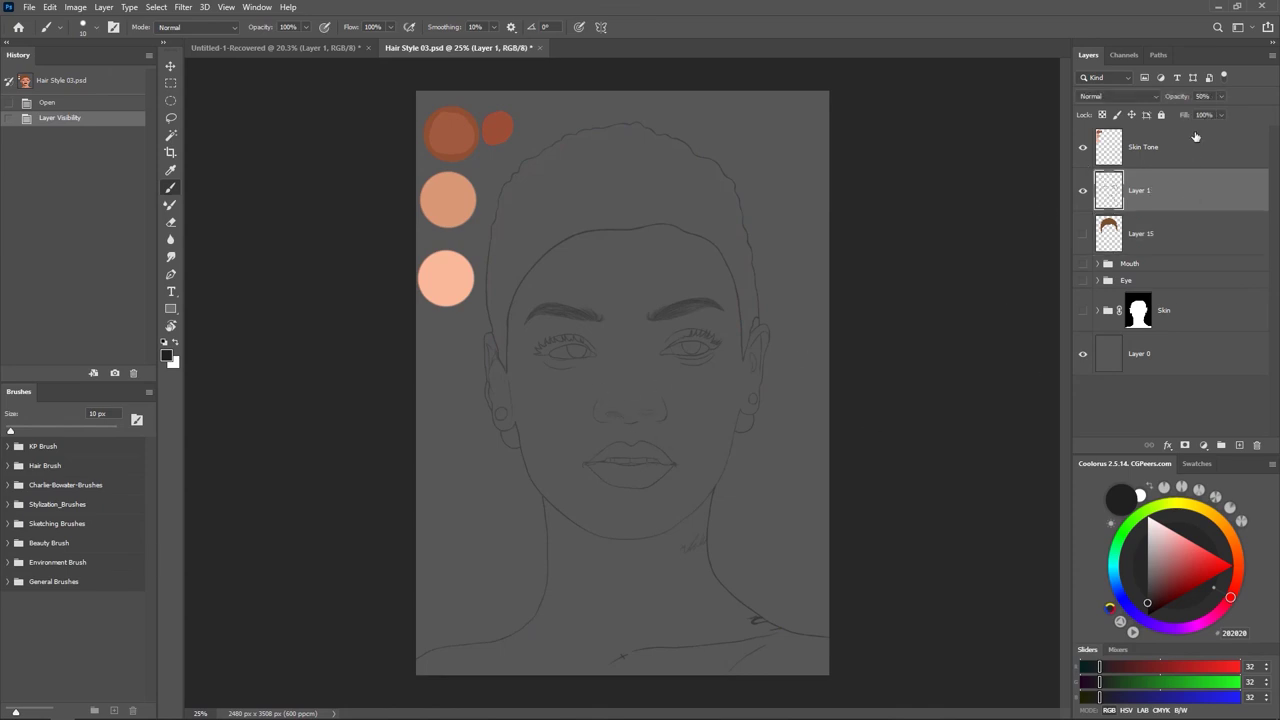
drag(1178, 97, 1230, 97)
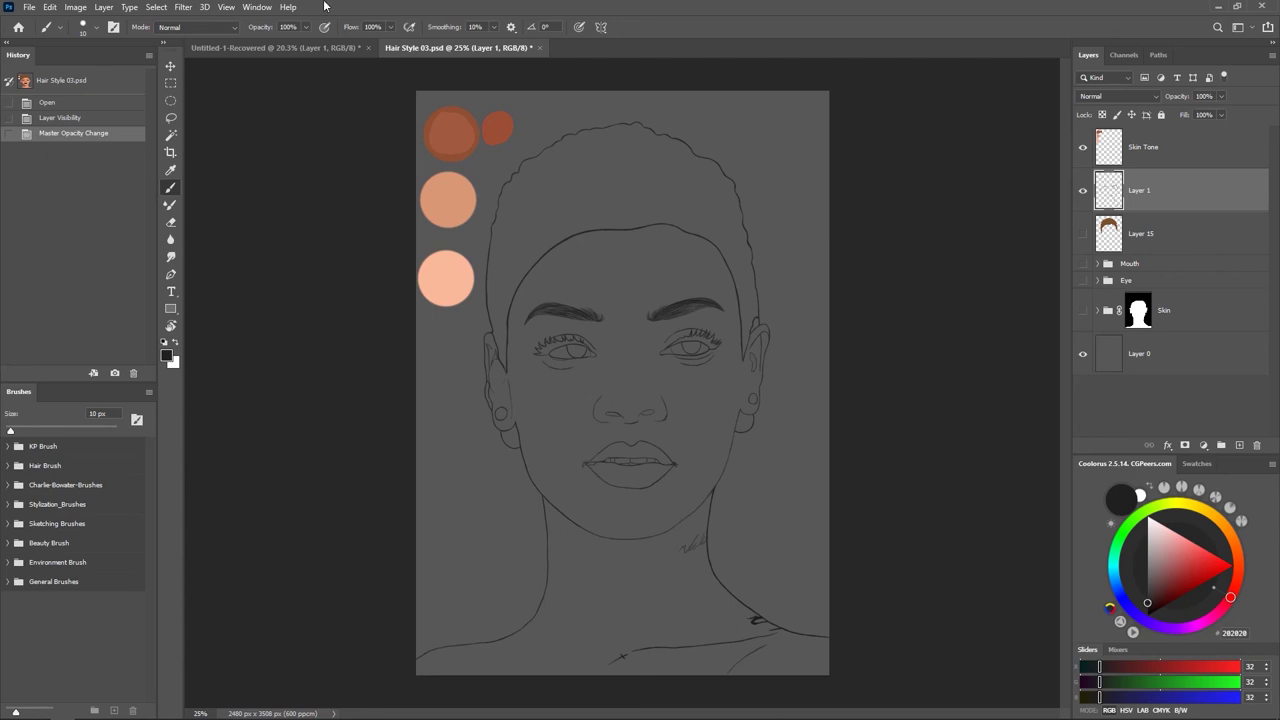
Compare the afro portrait's line art with the Hair Style 03.psd line art by switching between the two documents
click(292, 50)
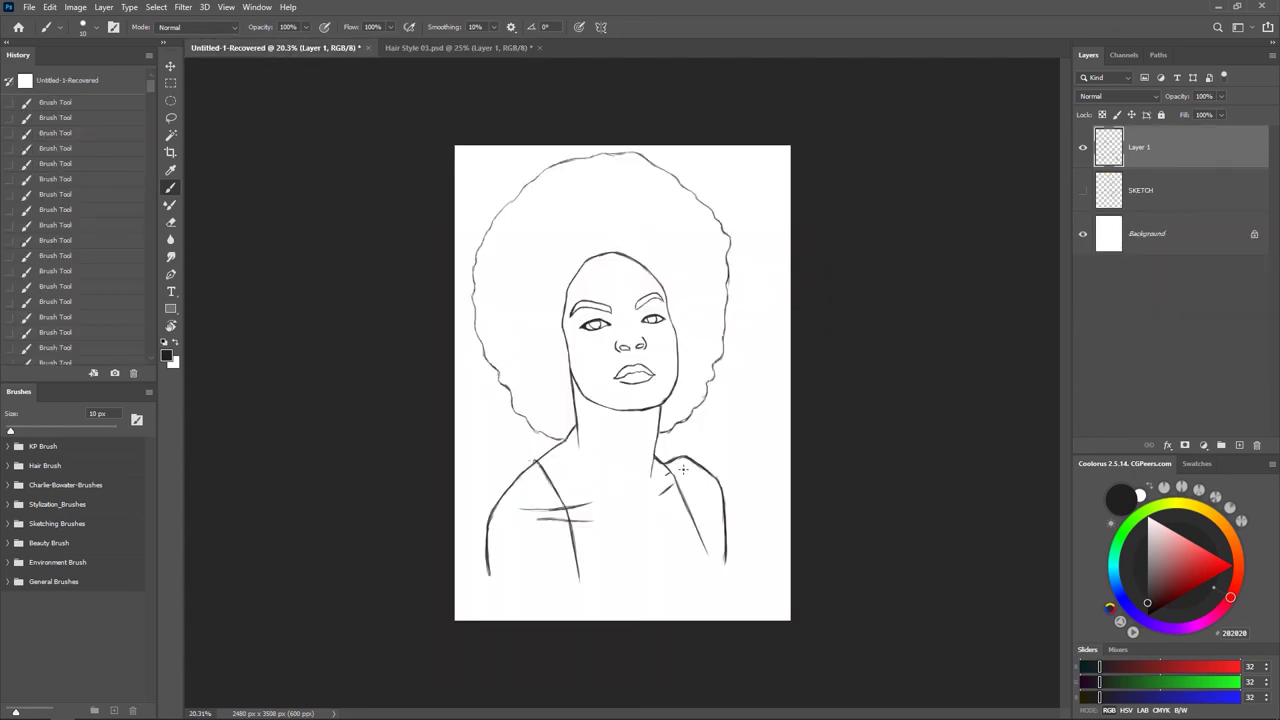
click(454, 50)
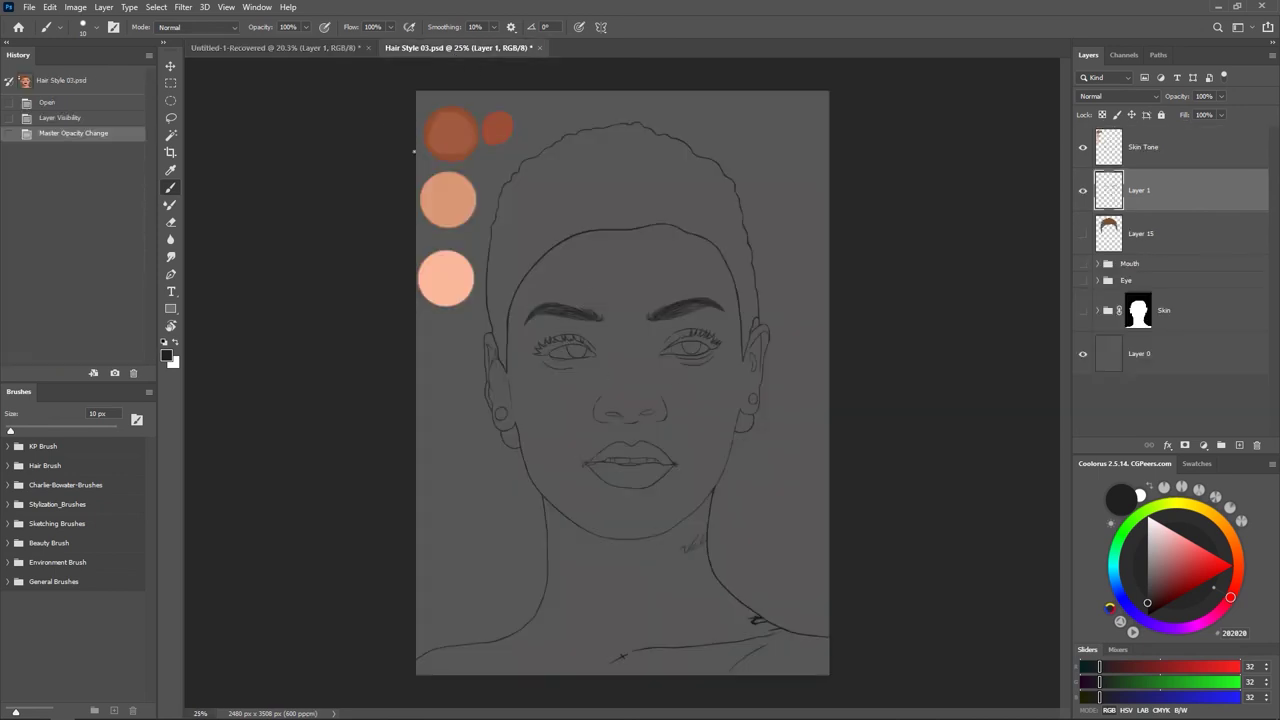
click(260, 48)
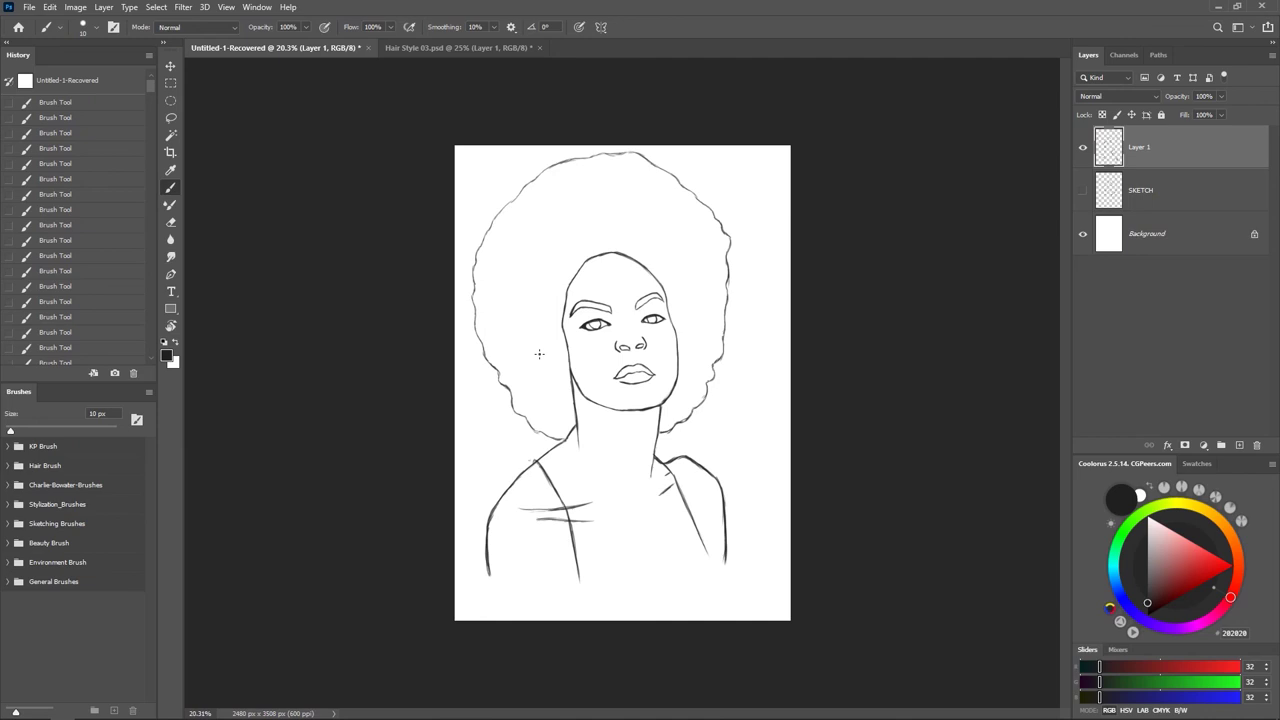
click(572, 350)
click(574, 356)
click(440, 47)
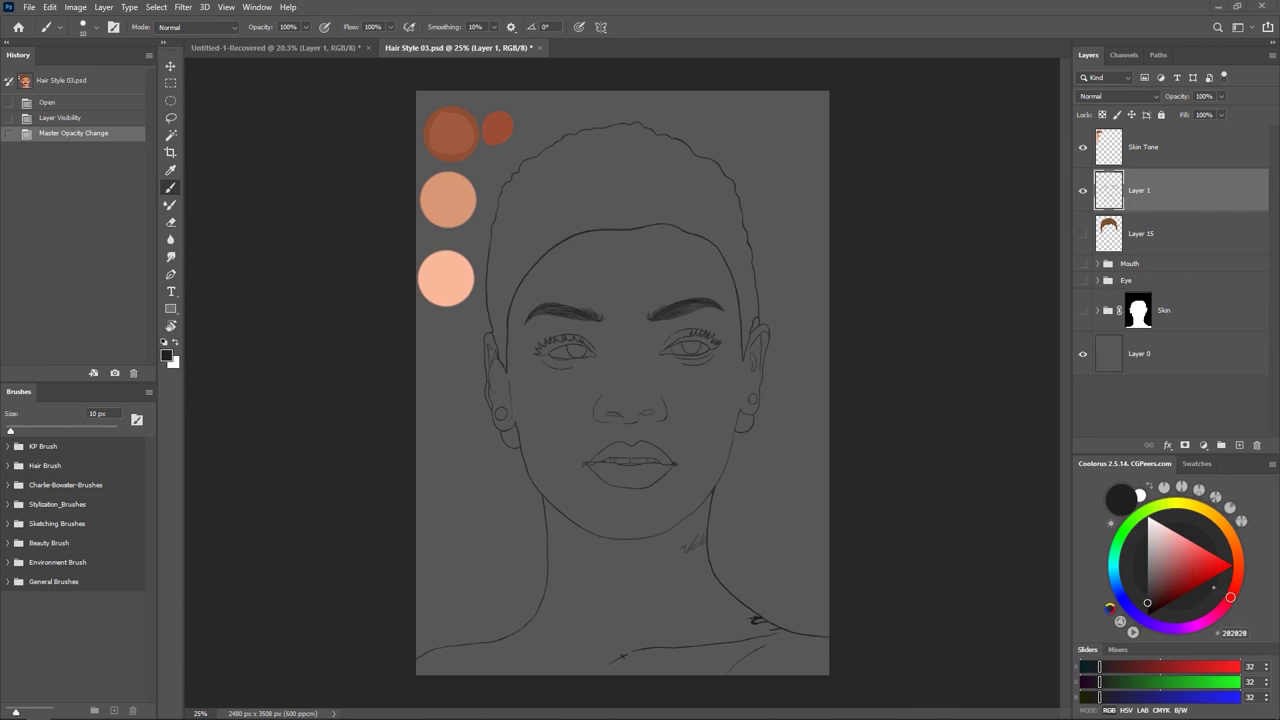
Open the example PSD of the woman with glasses from File Explorer and look through its layers
key(super+e)
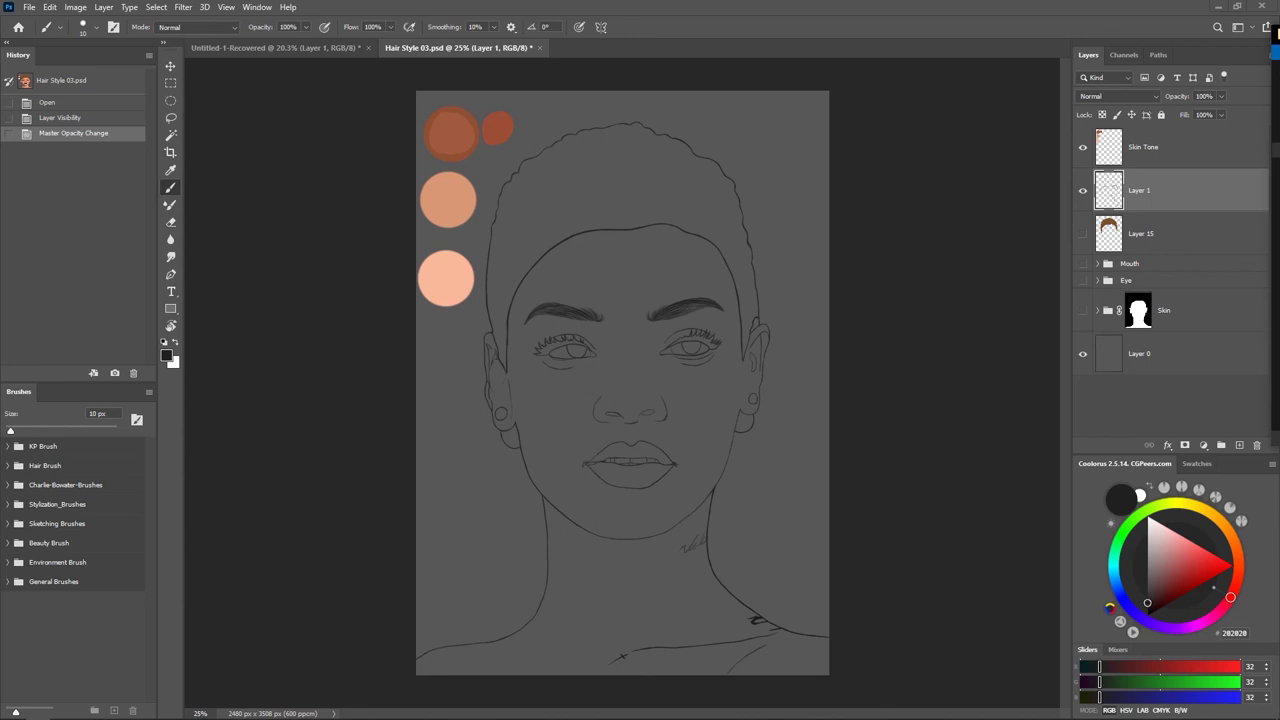
drag(850, 195, 692, 44)
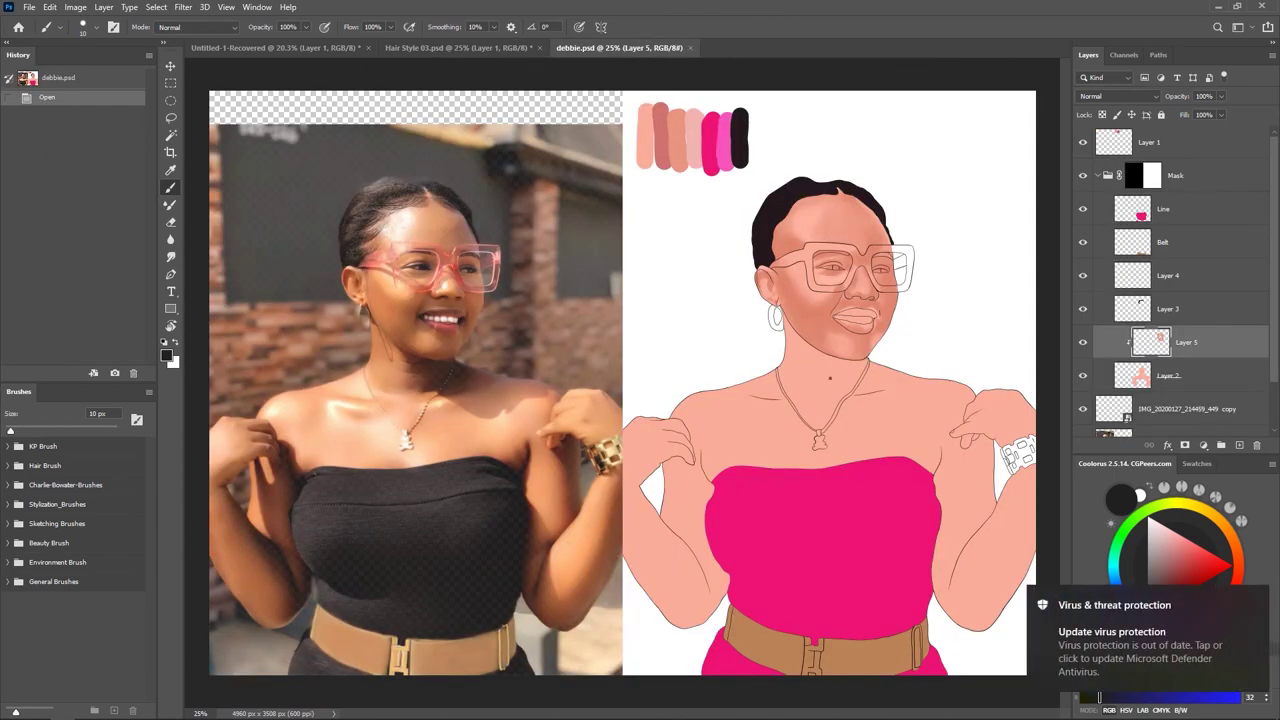
scroll(1204, 332, down, 1)
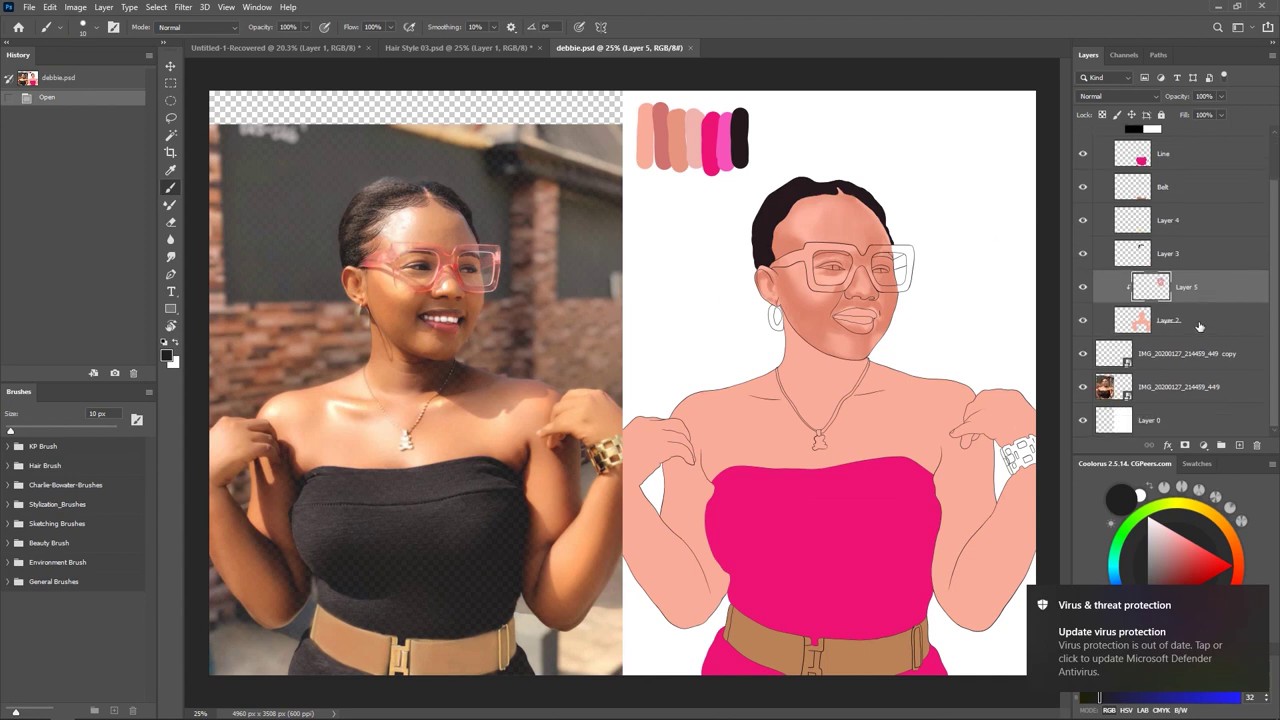
scroll(1103, 392, up, 1)
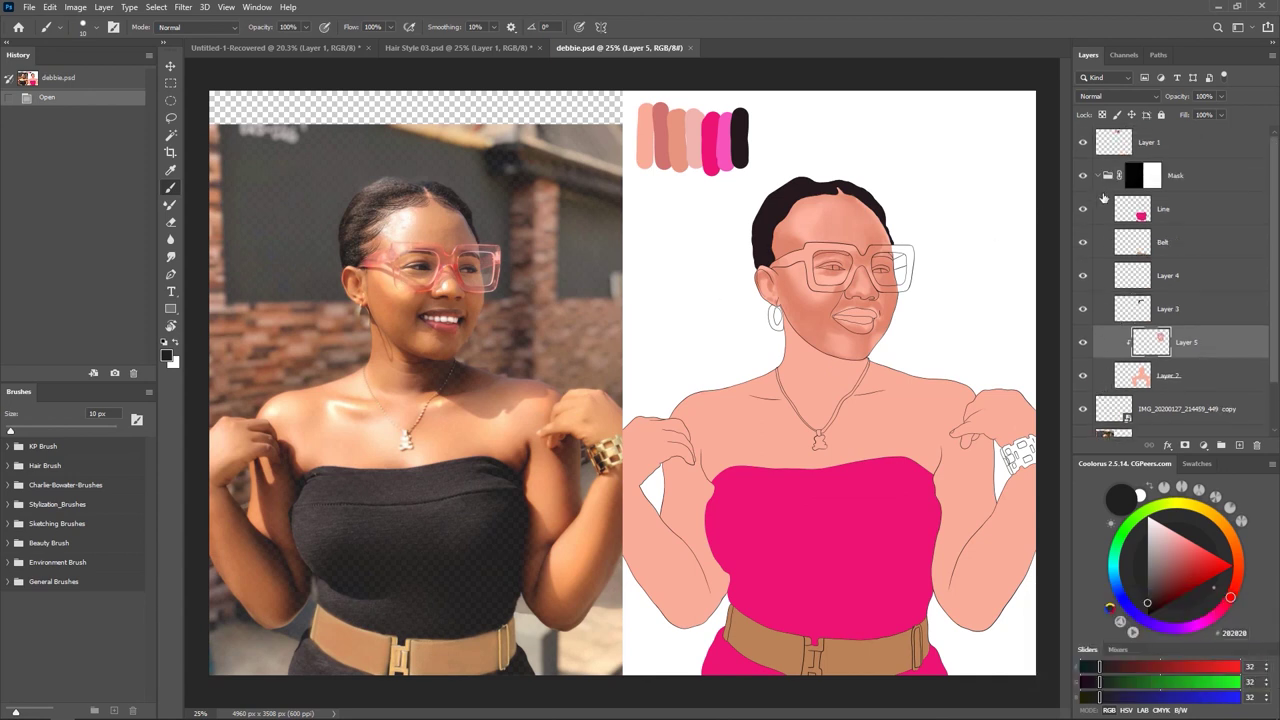
Toggle the Mask group's visibility off and on, and leave the group expanded
click(1097, 177)
click(1096, 176)
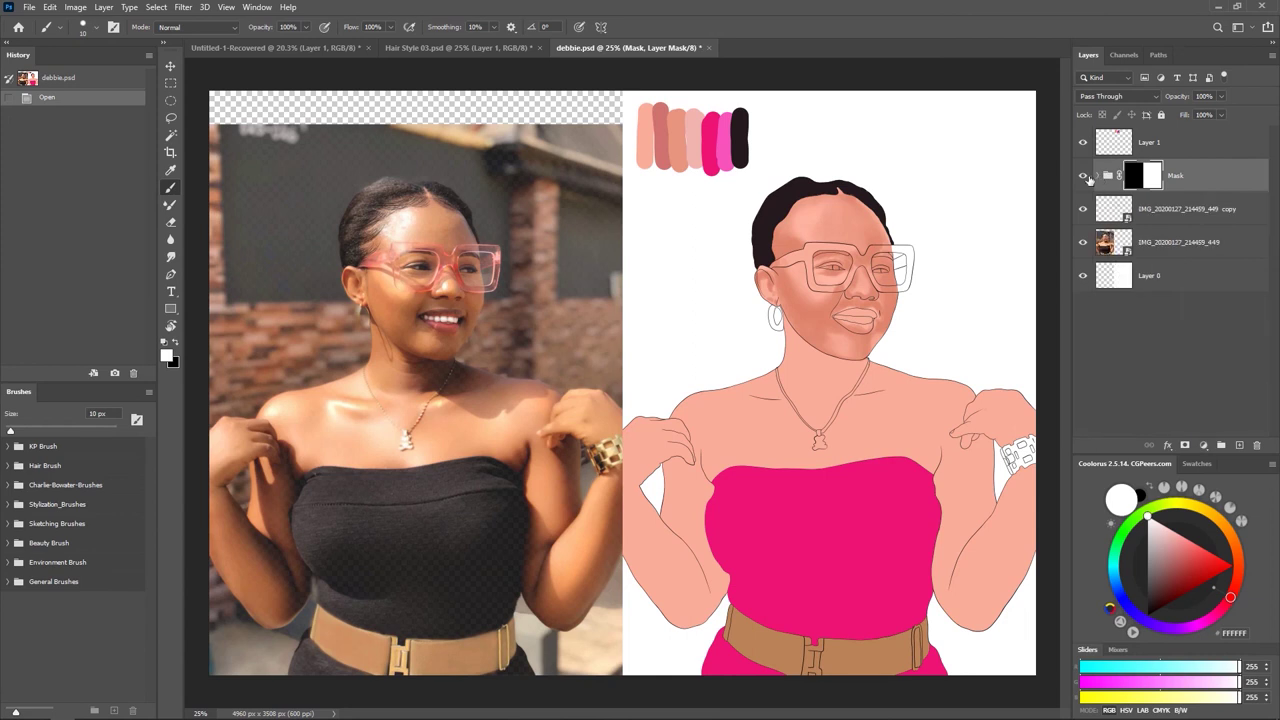
click(1083, 176)
click(1084, 177)
click(1097, 176)
click(1097, 176)
click(1098, 176)
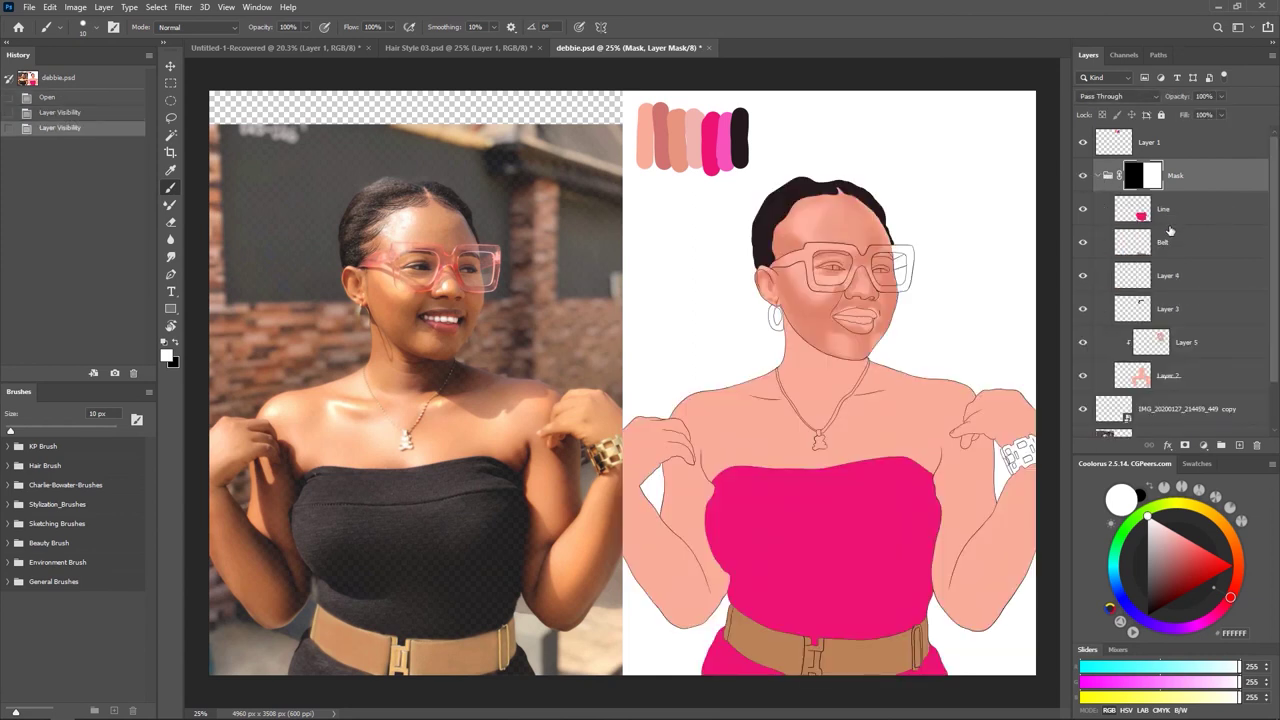
Toggle the Line layer to compare the figure with and without line art, and close the example document without saving
click(1111, 216)
click(1084, 209)
click(1086, 211)
click(1086, 211)
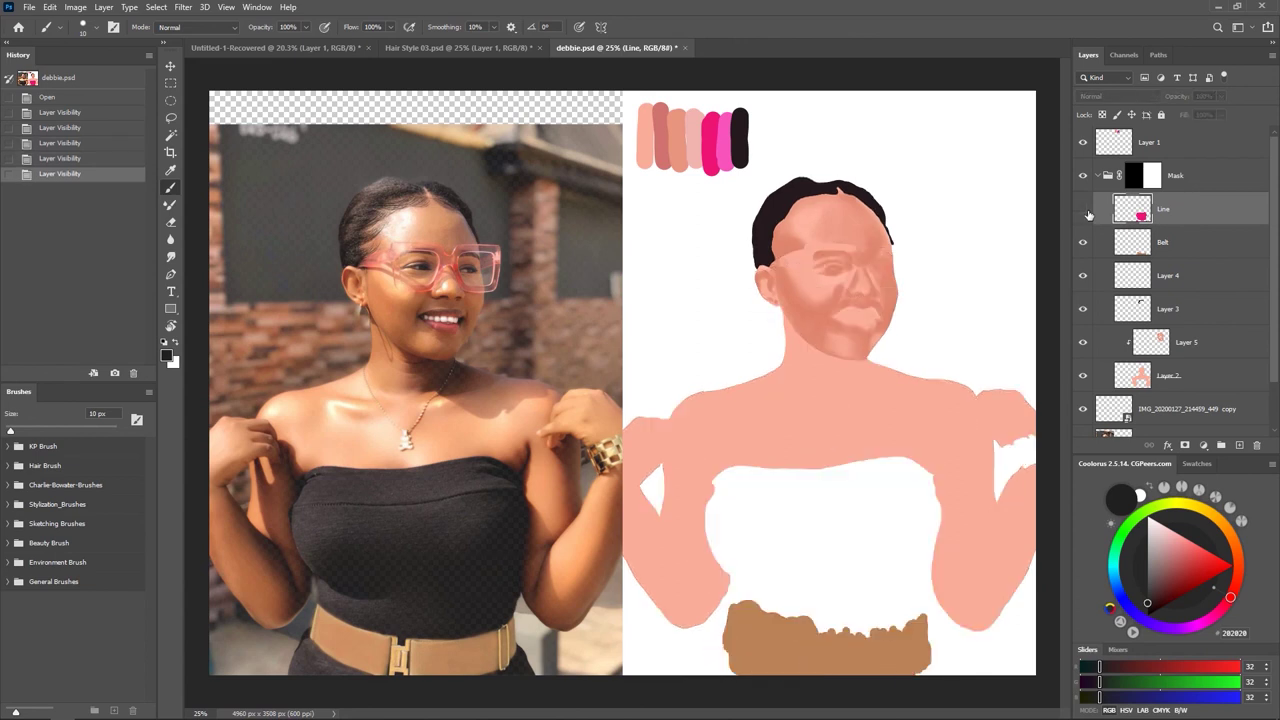
click(1086, 211)
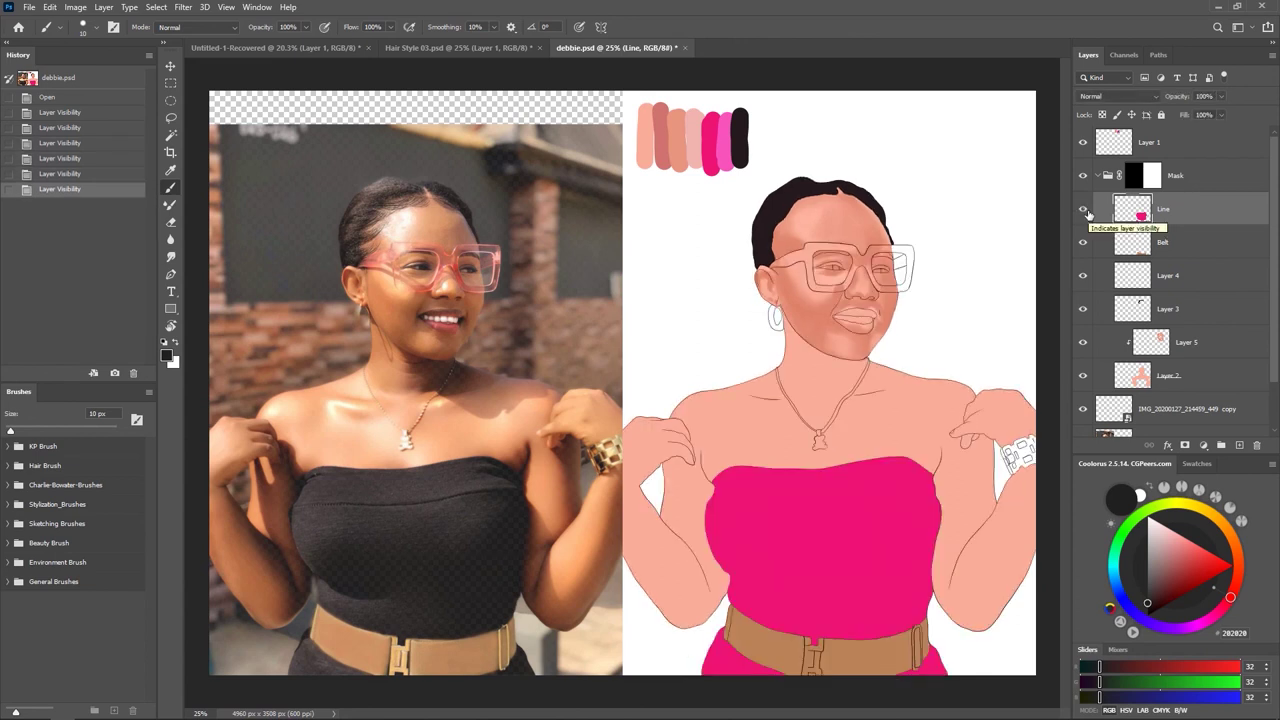
click(684, 47)
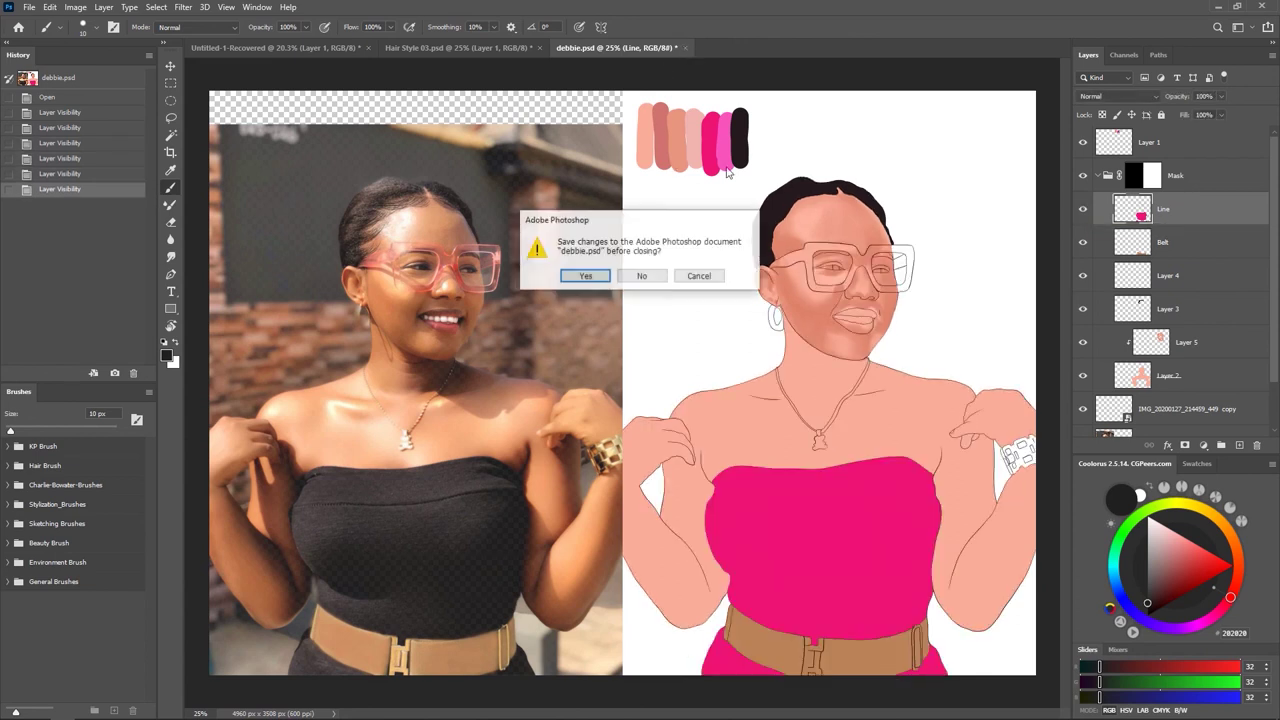
click(644, 277)
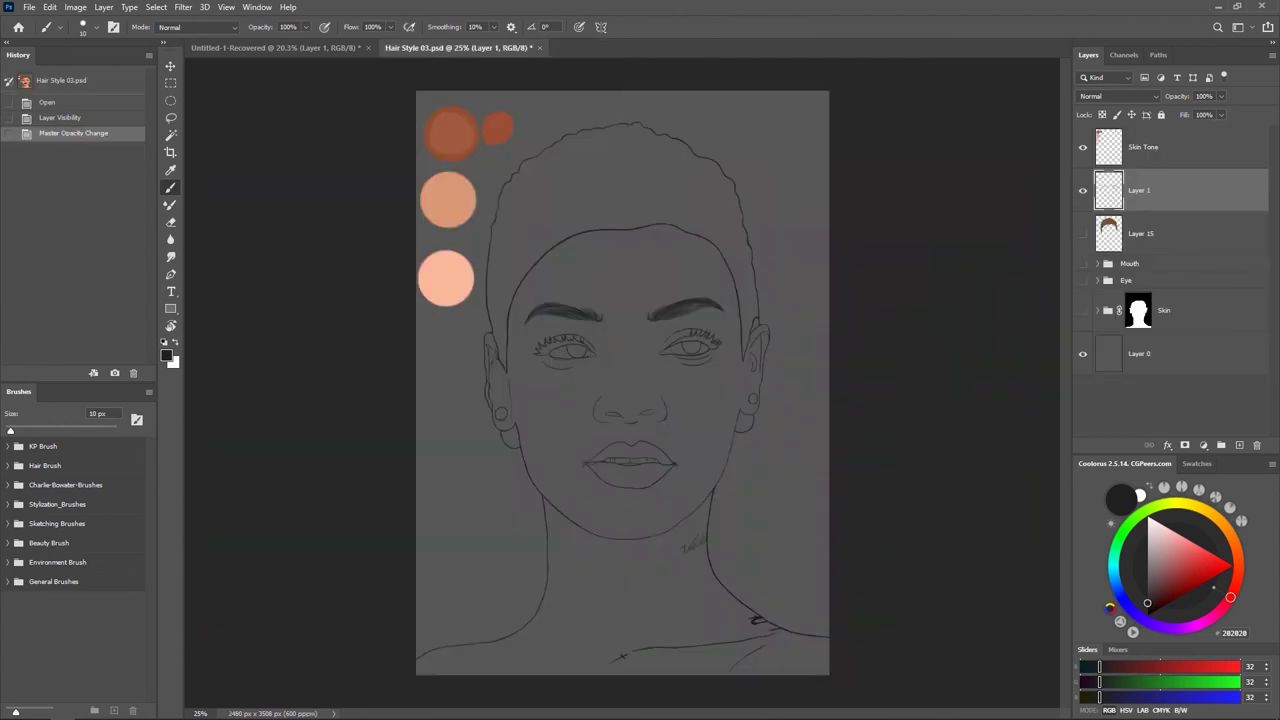
Open The curly hair 2.psd and hide Layer 3 and Layer 2 to leave its line art on the white Background
drag(1279, 34, 1279, 28)
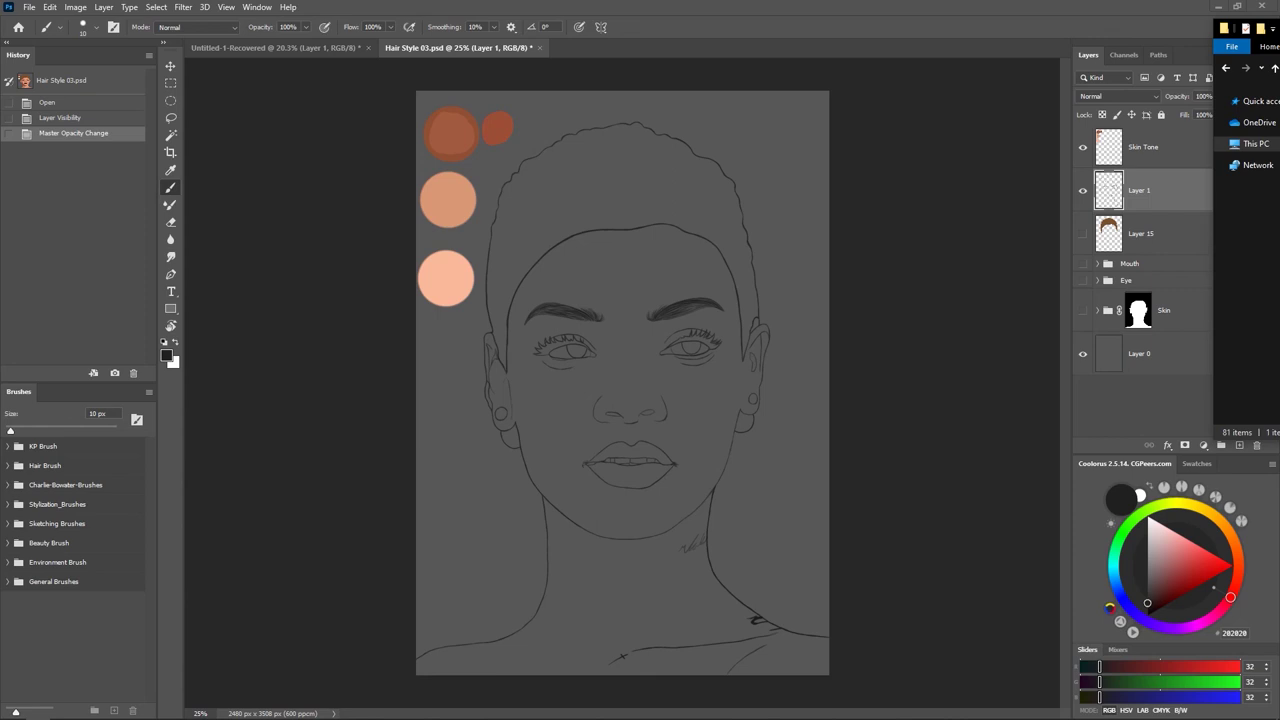
drag(740, 48, 740, 48)
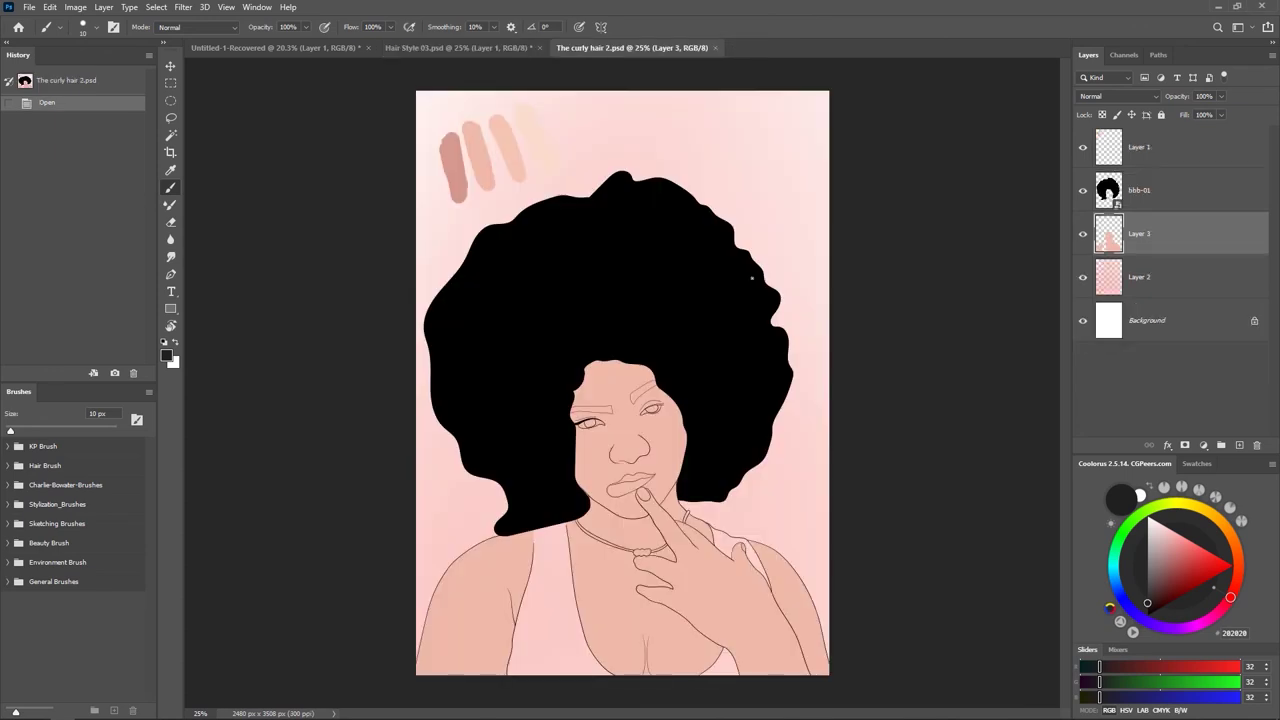
scroll(678, 248, up, 2)
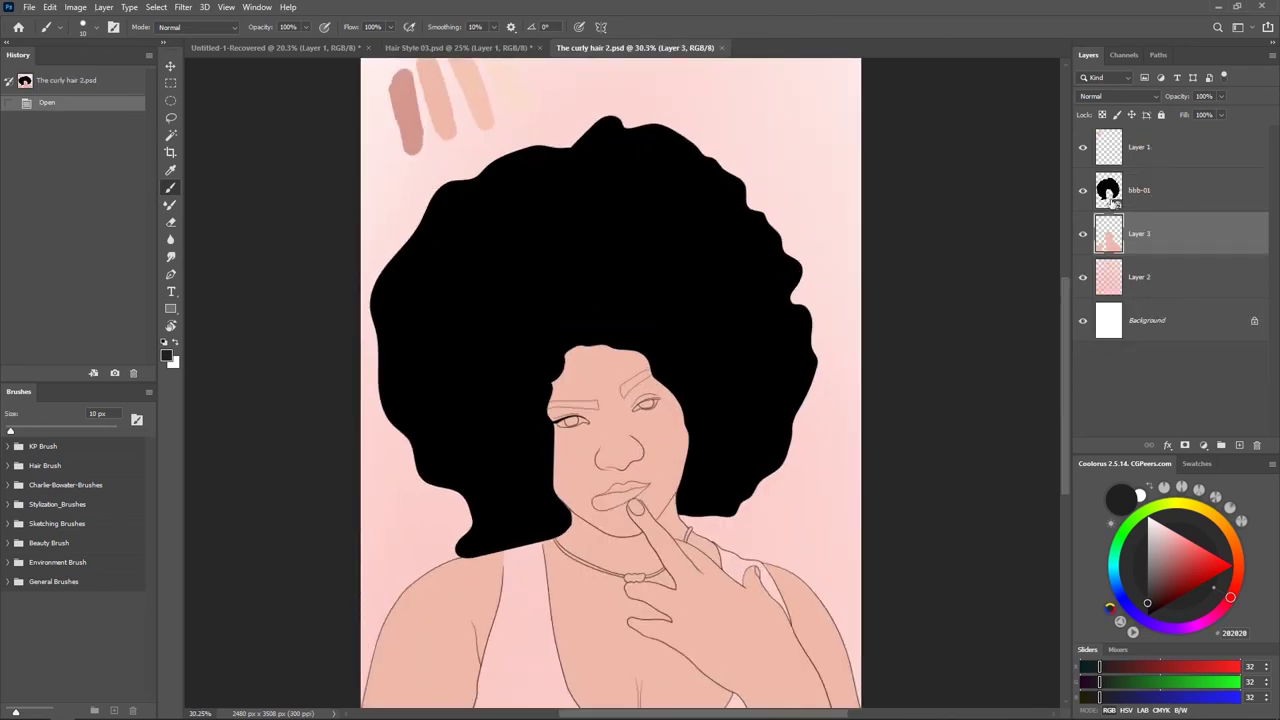
drag(1083, 234, 1083, 331)
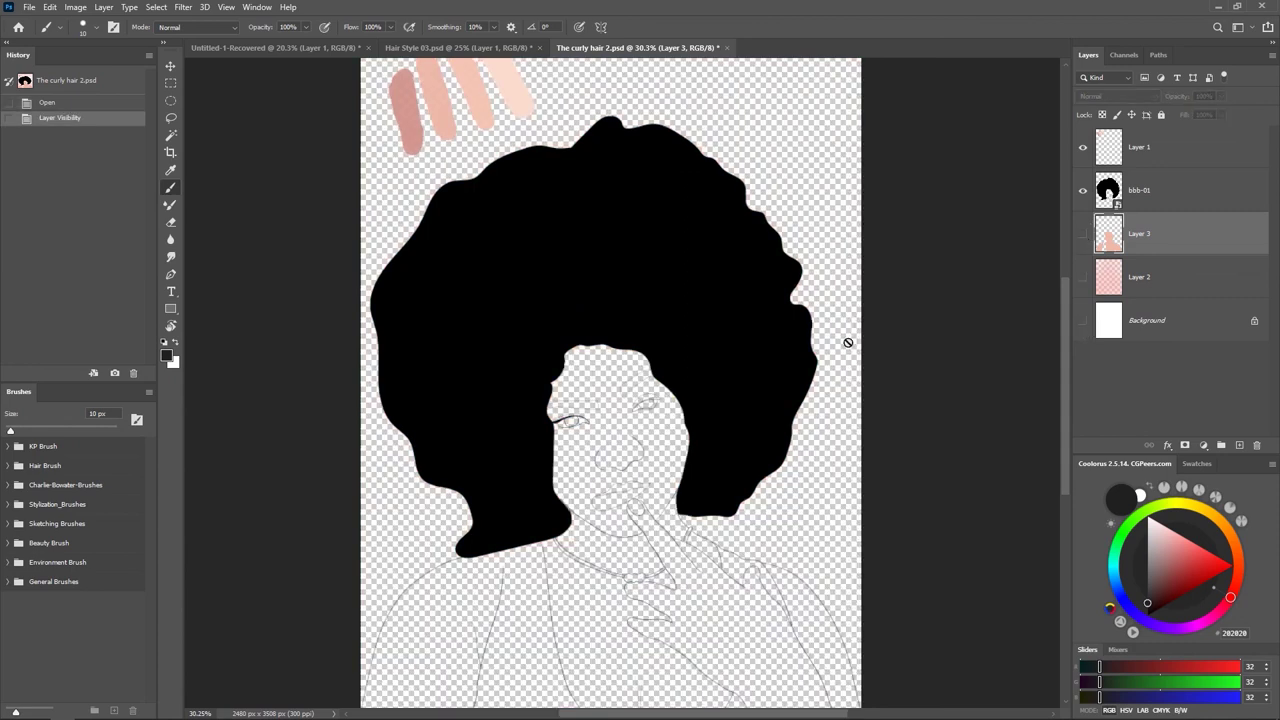
click(1083, 320)
Examine the face, hand and body line art of The curly hair 2.psd and close it without saving
scroll(663, 512, down, 3)
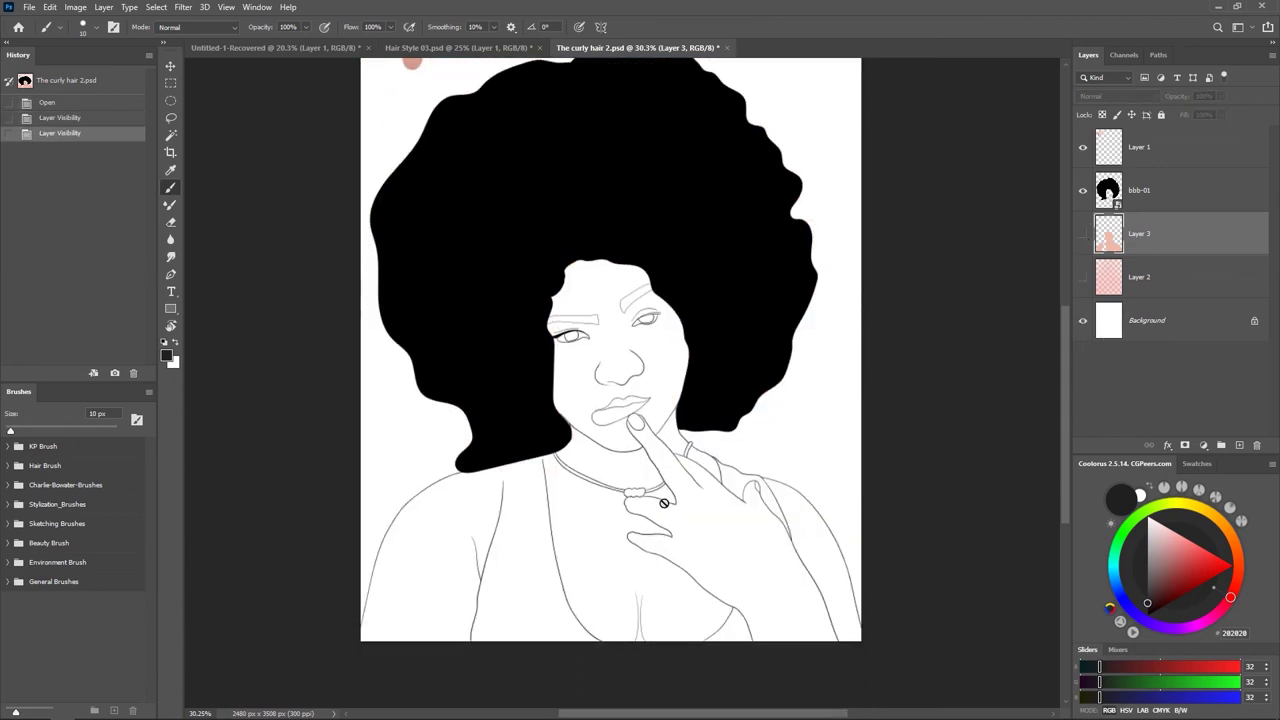
scroll(672, 477, down, 3)
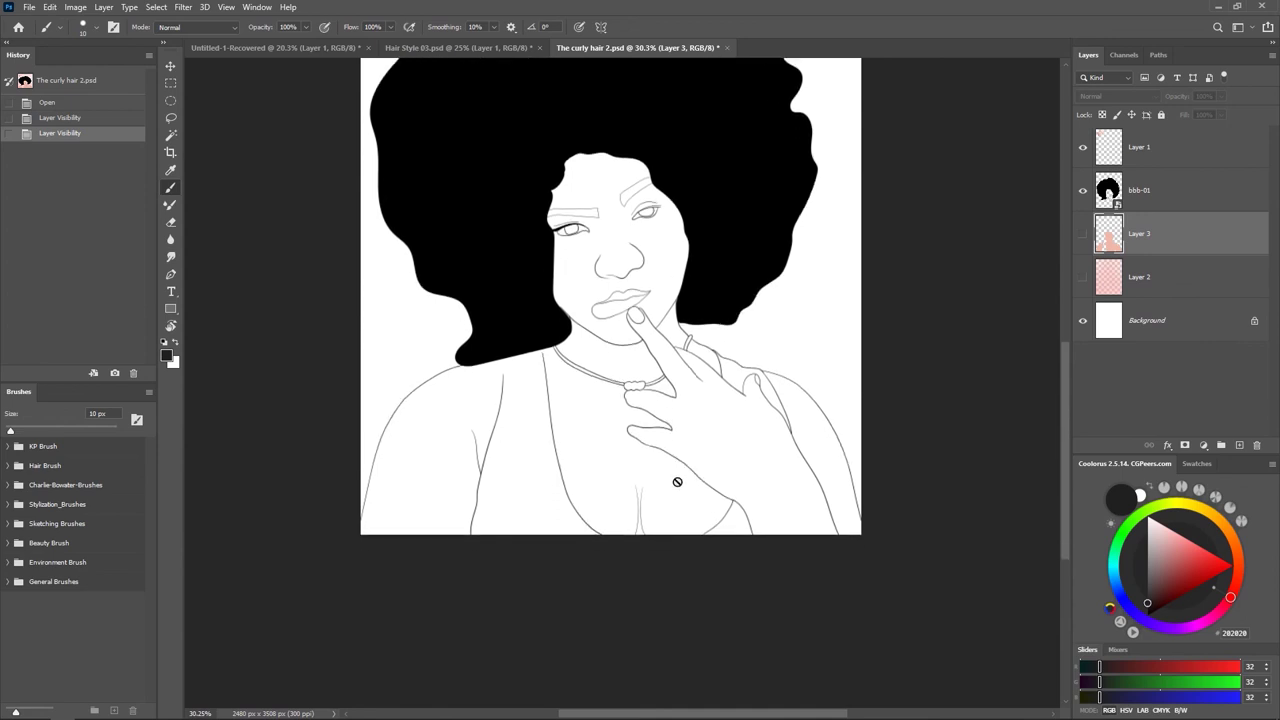
scroll(675, 480, up, 2)
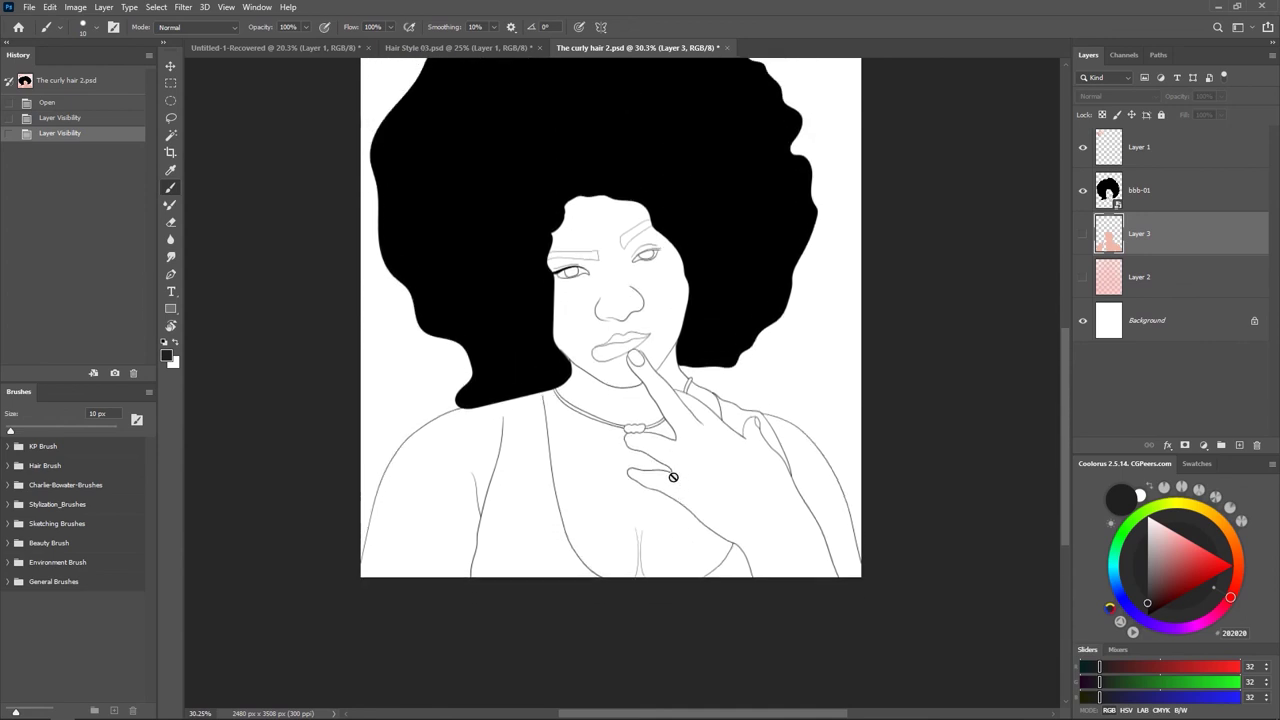
click(727, 48)
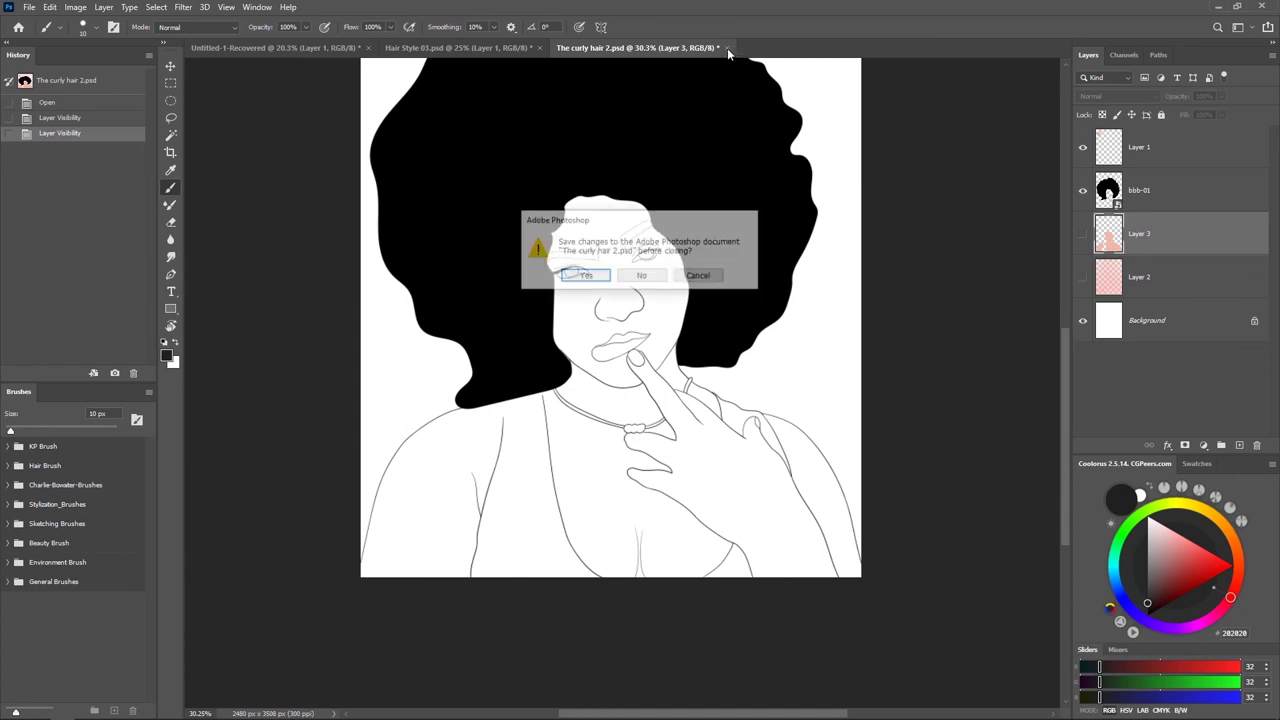
click(642, 276)
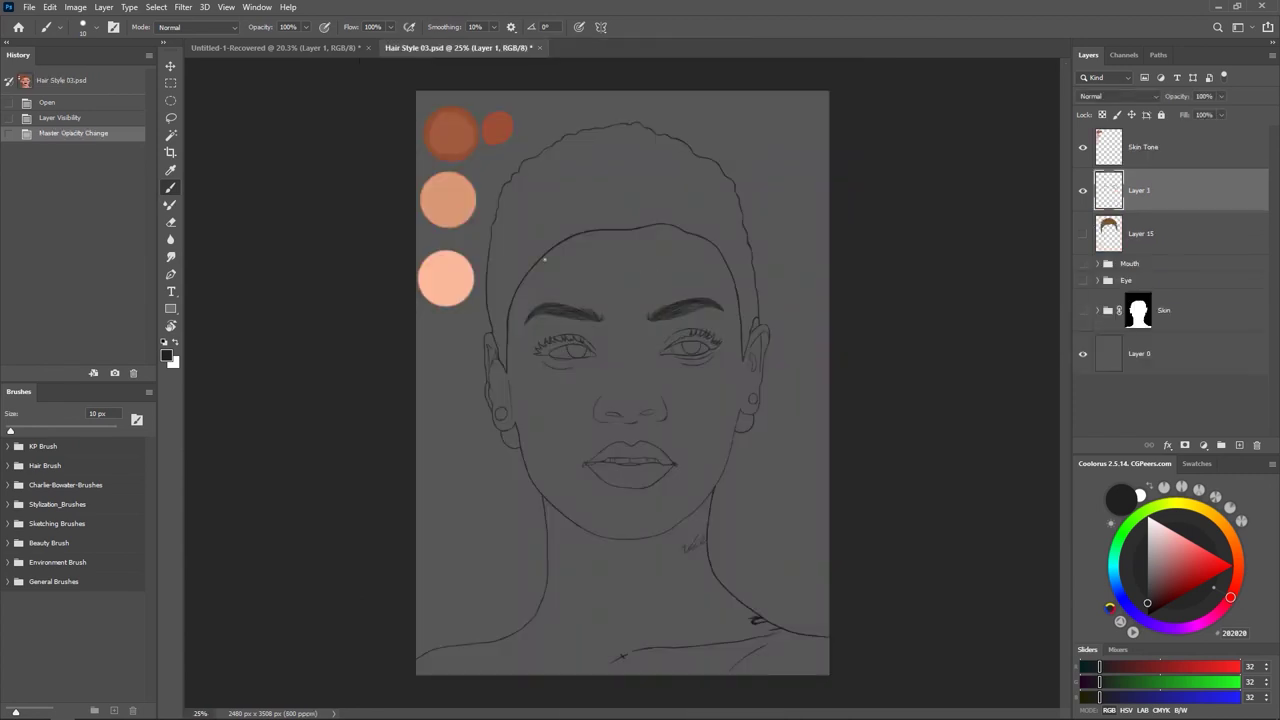
Return to the Untitled-1-Recovered portrait, bring the original reference photo back beside the drawing and add a new layer above Layer 1
click(268, 49)
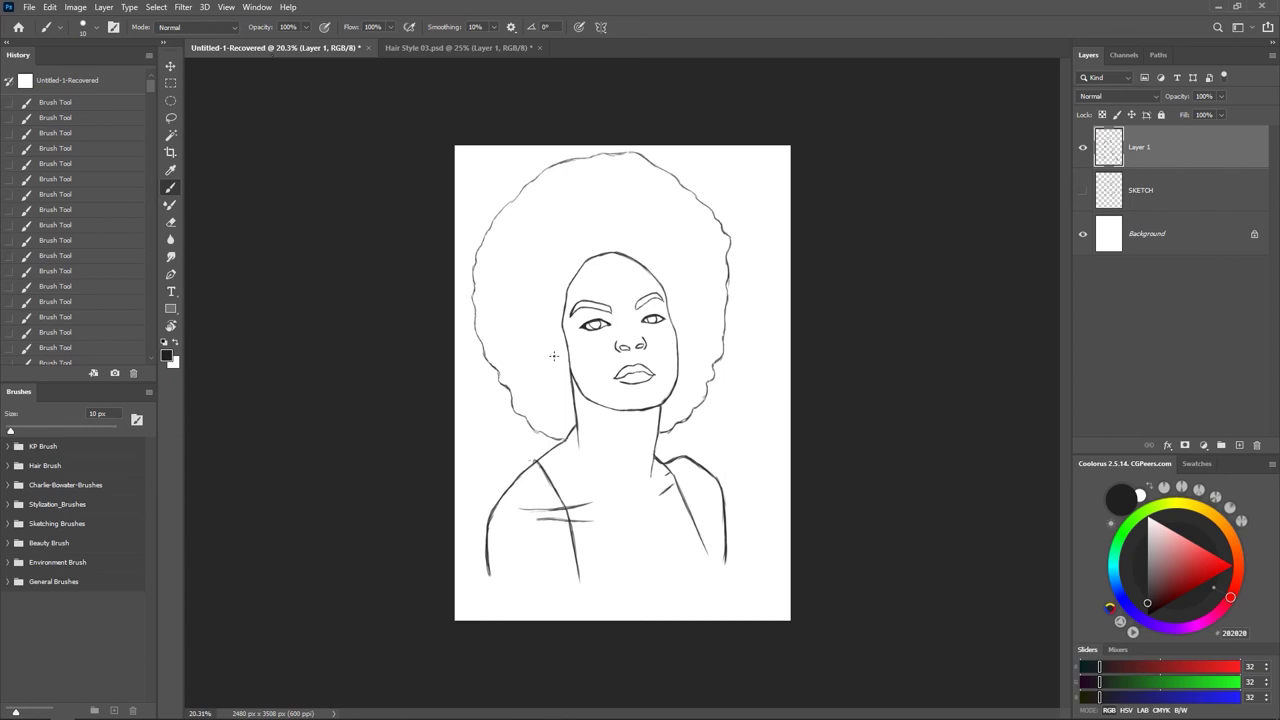
click(660, 339)
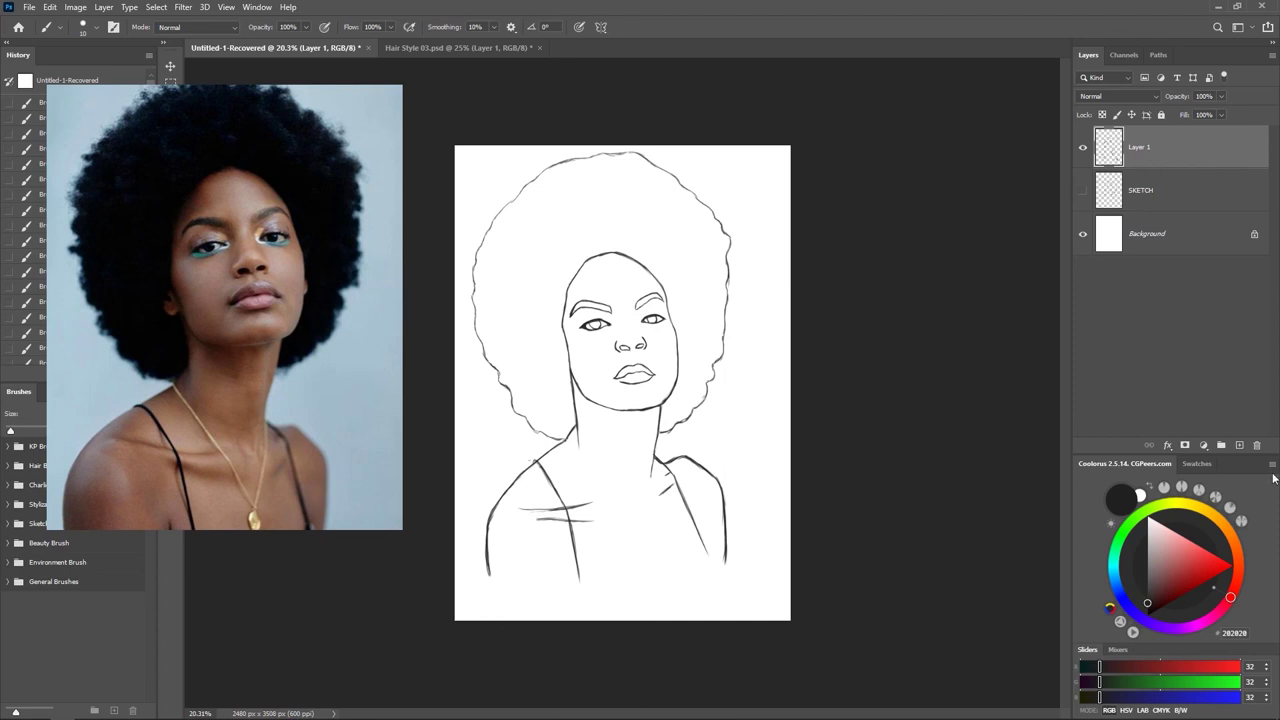
click(1238, 445)
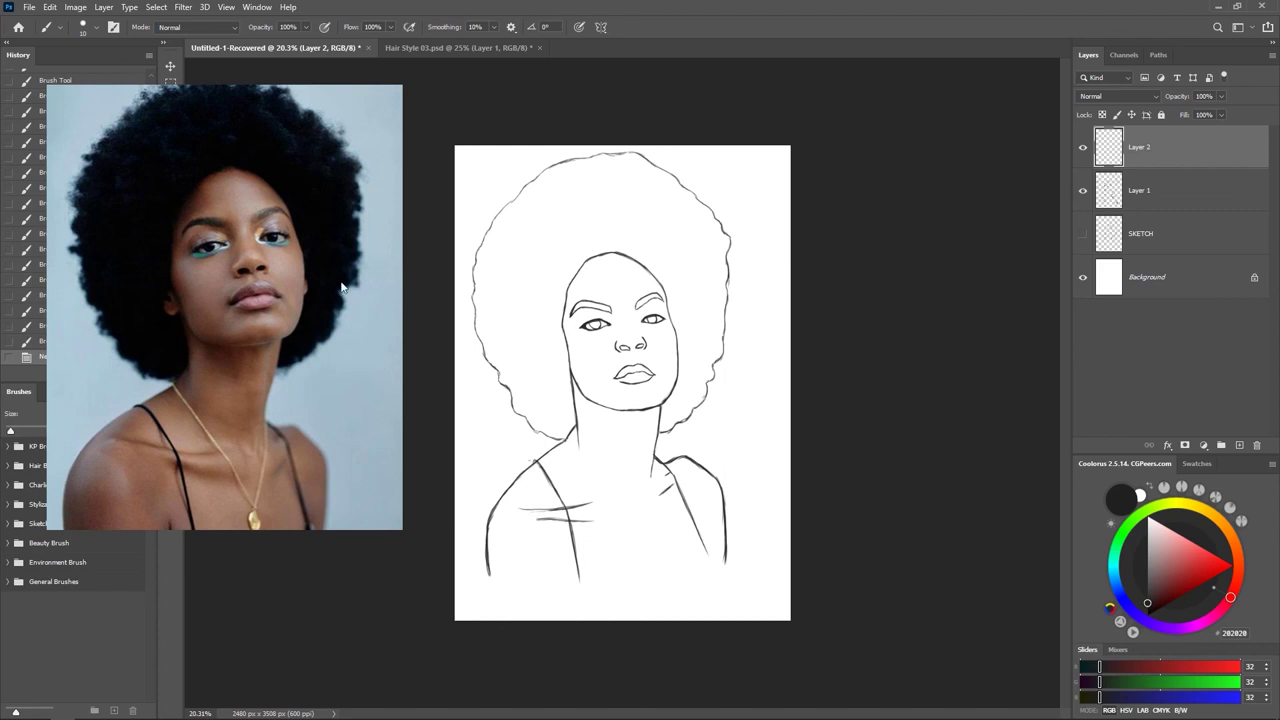
mouse_move(720, 7)
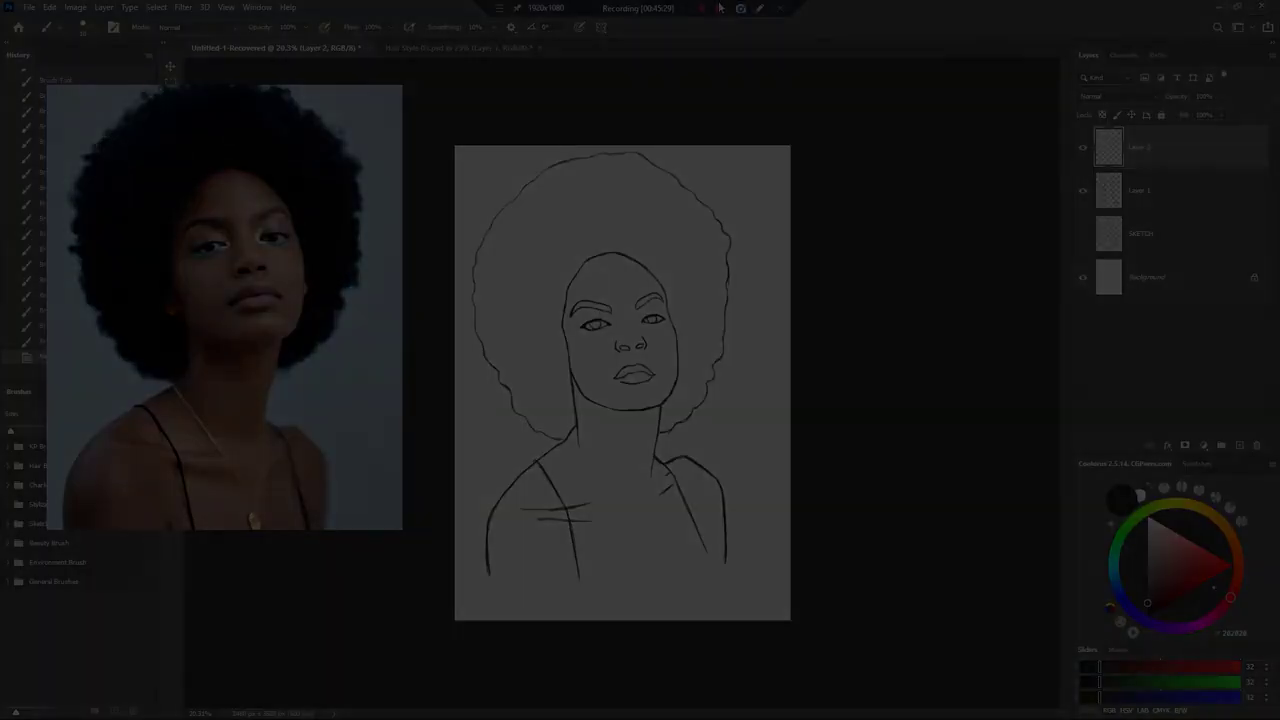